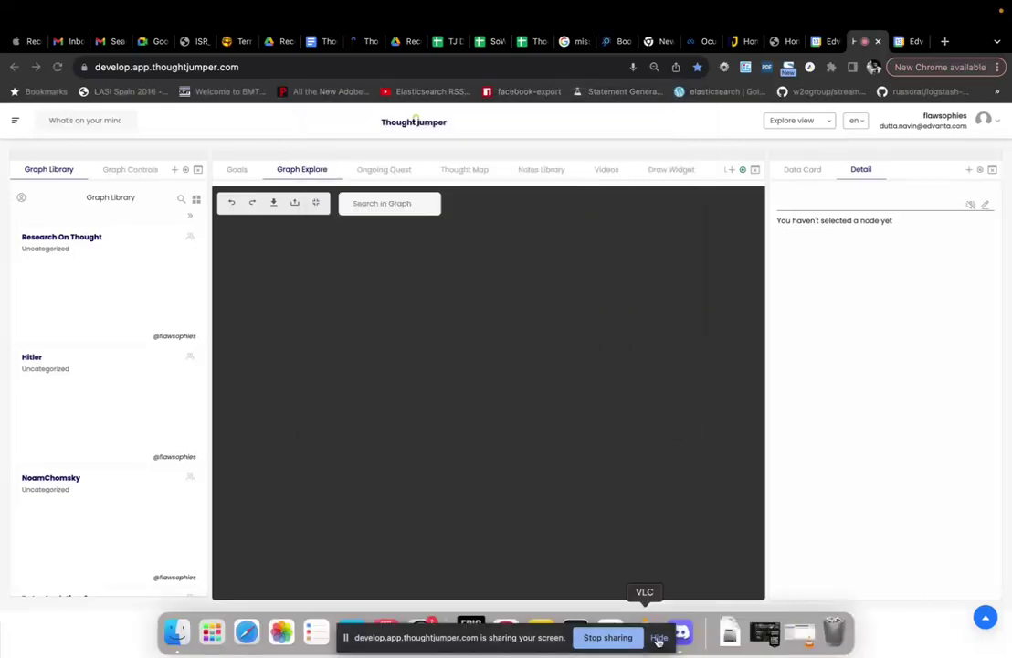
# - Run a Logical Search for "What is a thought?" with the Default option to generate a graph
pyautogui.click(658, 636)
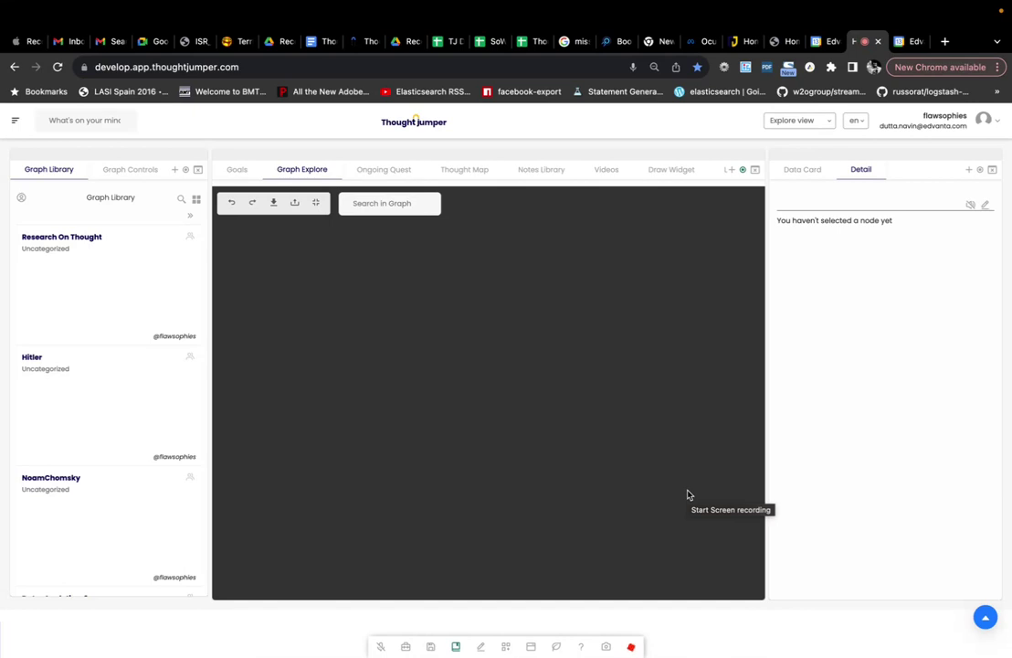
pyautogui.hotkey('ctrl', 'k')
pyautogui.write('What')
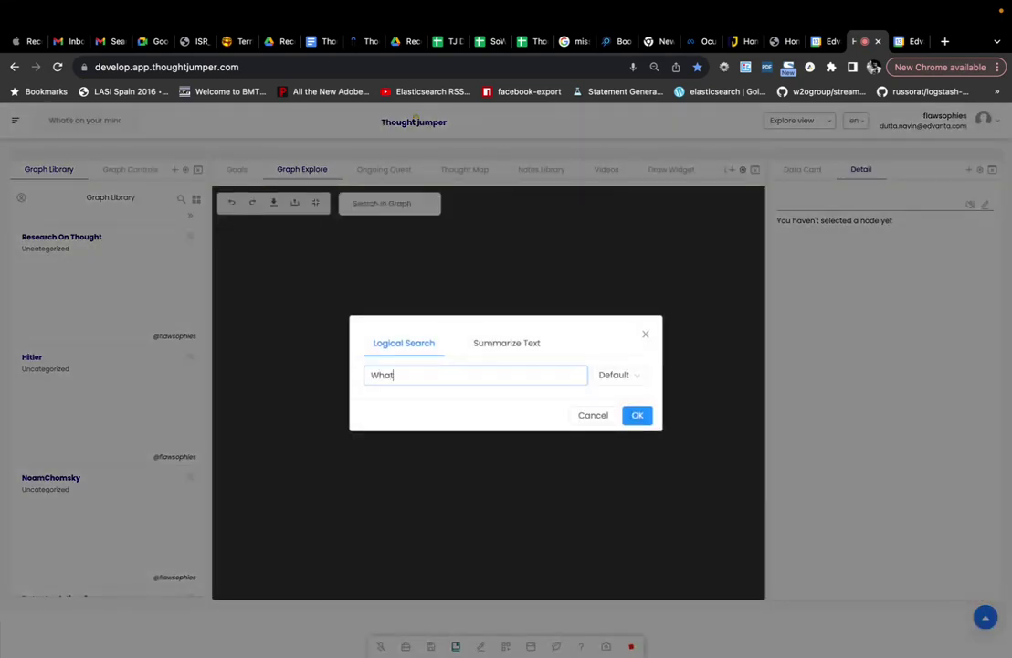
pyautogui.write(' is a thought?')
pyautogui.click(645, 419)
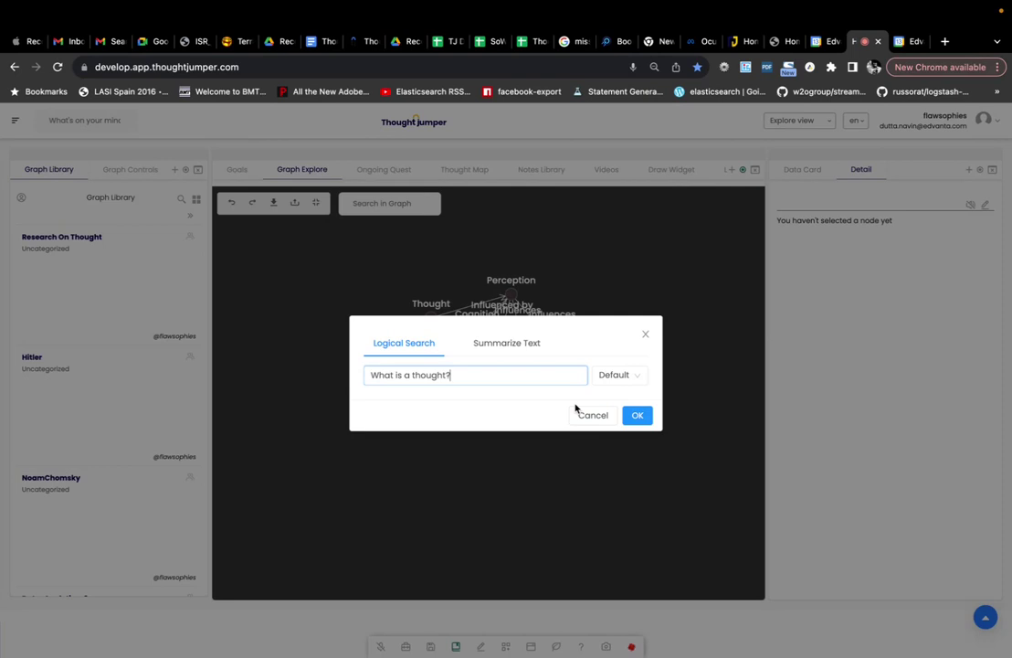
# - Run another Logical Search for "How does language work?" to extend the graph
pyautogui.press('BackSpace')
pyautogui.press('BackSpace')
pyautogui.press('BackSpace')
pyautogui.press('BackSpace')
pyautogui.press('BackSpace')
pyautogui.press('BackSpace')
pyautogui.press('BackSpace')
pyautogui.press('BackSpace')
pyautogui.press('BackSpace')
pyautogui.press('BackSpace')
pyautogui.press('BackSpace')
pyautogui.press('BackSpace')
pyautogui.press('BackSpace')
pyautogui.press('BackSpace')
pyautogui.press('BackSpace')
pyautogui.press('BackSpace')
pyautogui.press('BackSpace')
pyautogui.write('How does language work')
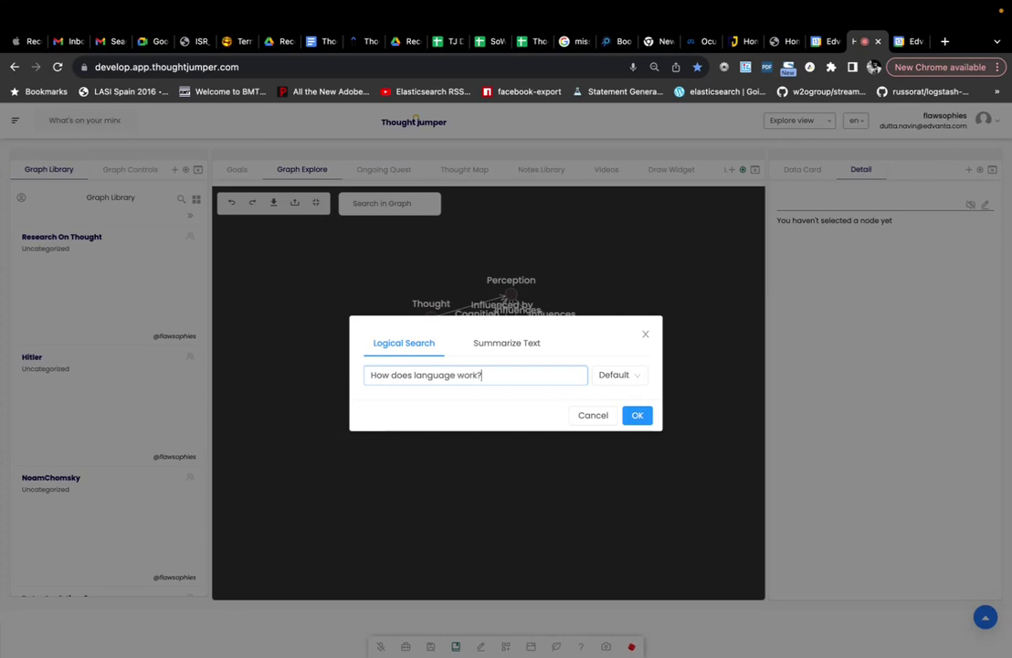
pyautogui.write('?')
pyautogui.press('Return')
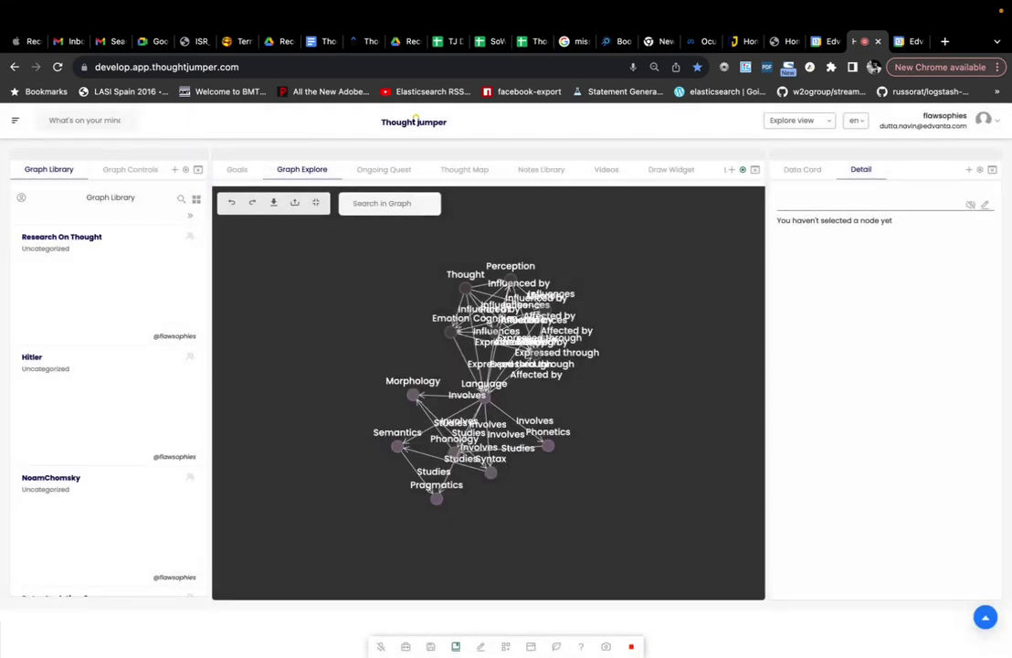
# - Add the AI properties "about, instance-of" to the language-related nodes and to the group of thought-related nodes
pyautogui.moveTo(394, 363)
pyautogui.mouseDown()
pyautogui.moveTo(459, 526)
pyautogui.moveTo(364, 498)
pyautogui.mouseUp()
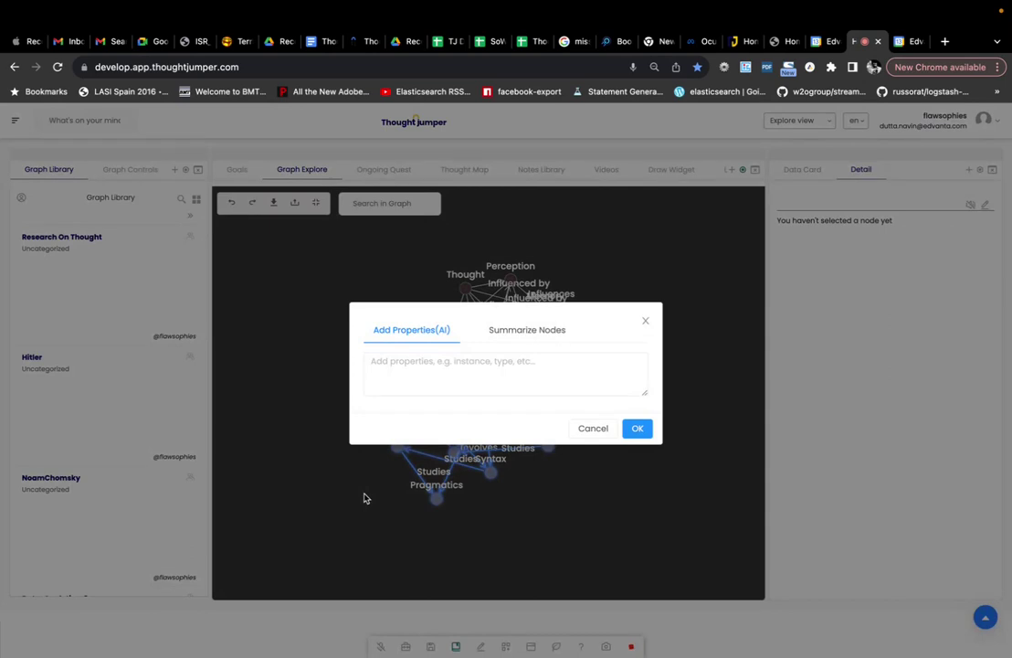
pyautogui.click(447, 375)
pyautogui.write('(about, ins')
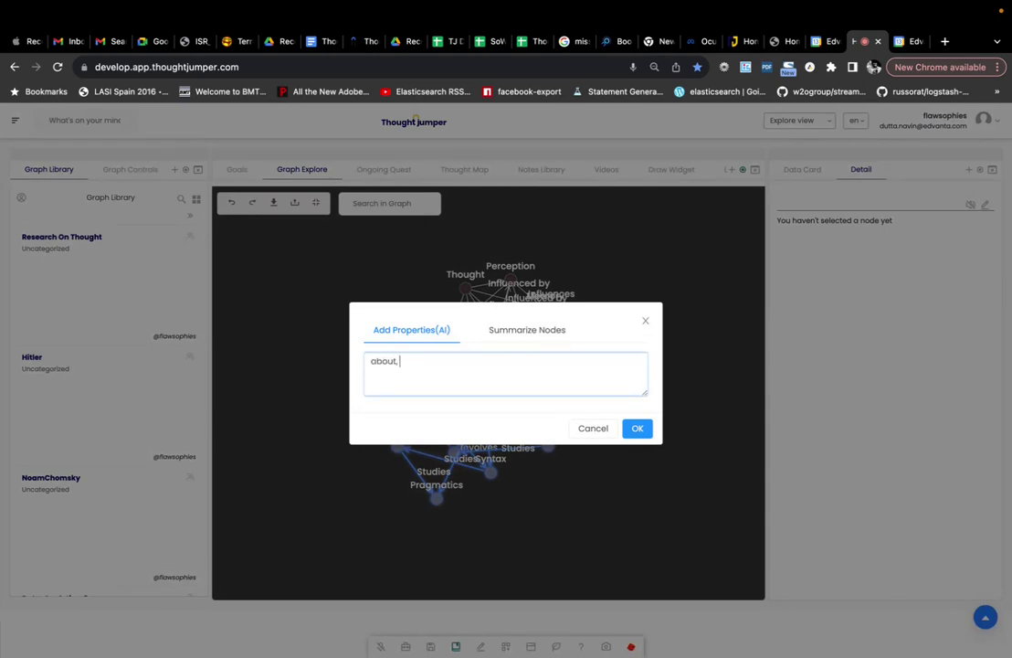
pyautogui.write('tance-of')
pyautogui.click(638, 429)
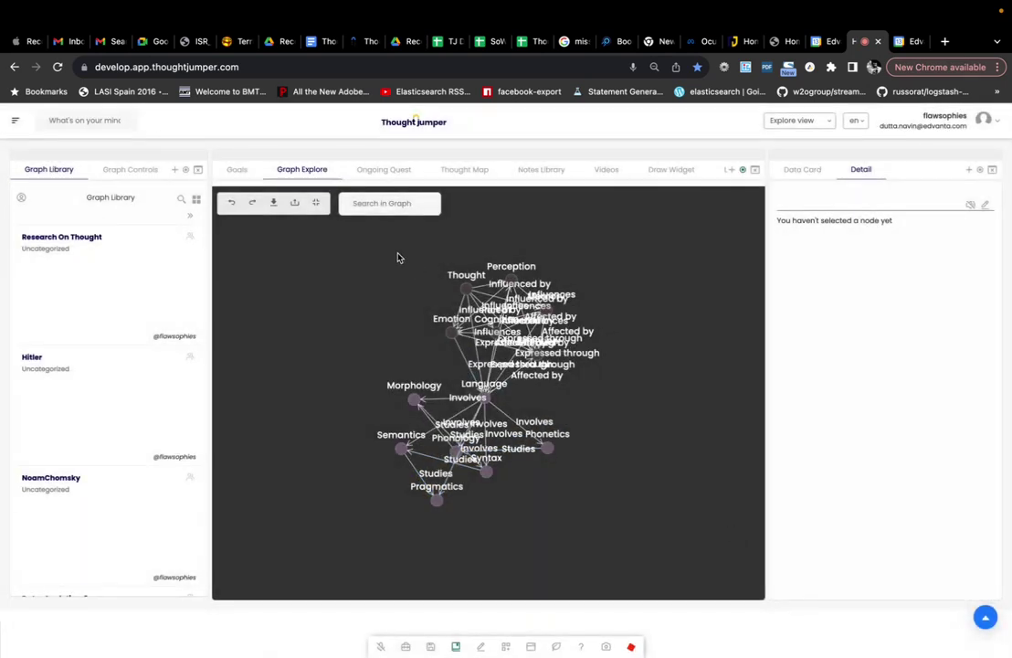
pyautogui.moveTo(436, 258)
pyautogui.mouseDown()
pyautogui.moveTo(494, 252)
pyautogui.moveTo(542, 402)
pyautogui.mouseUp()
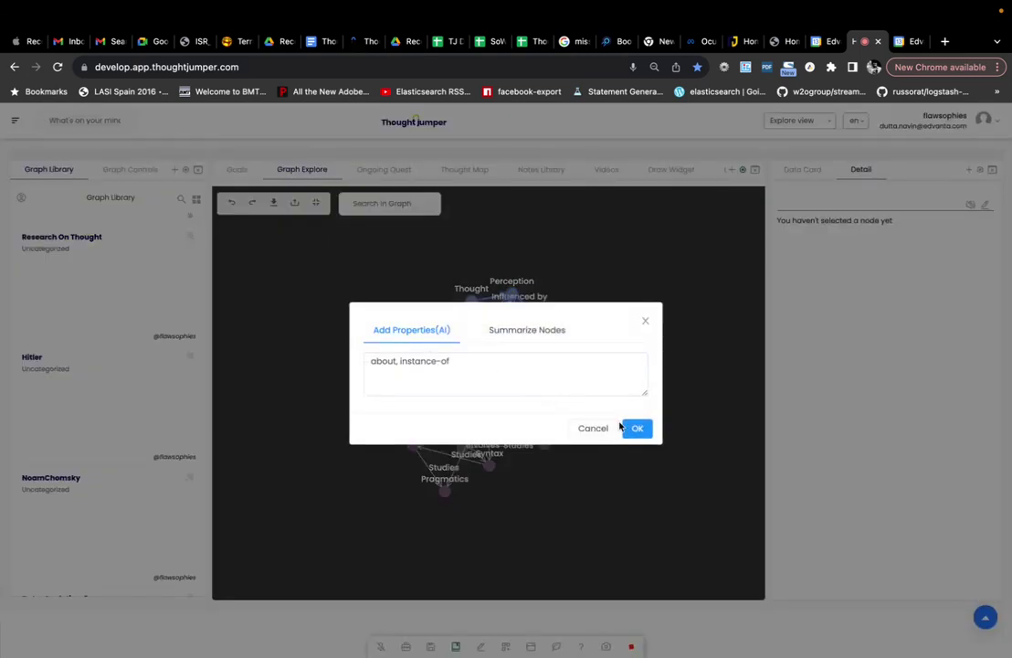
pyautogui.click(637, 428)
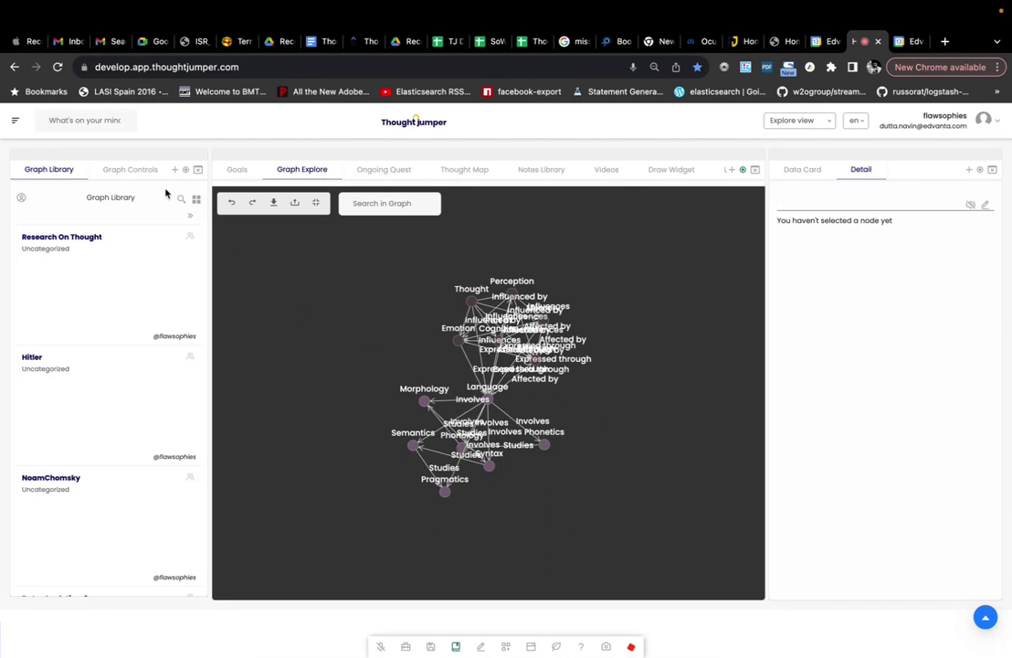
# - Add a node labelled "What is a thought?" in the empty area at the graph's upper right
pyautogui.click(130, 170)
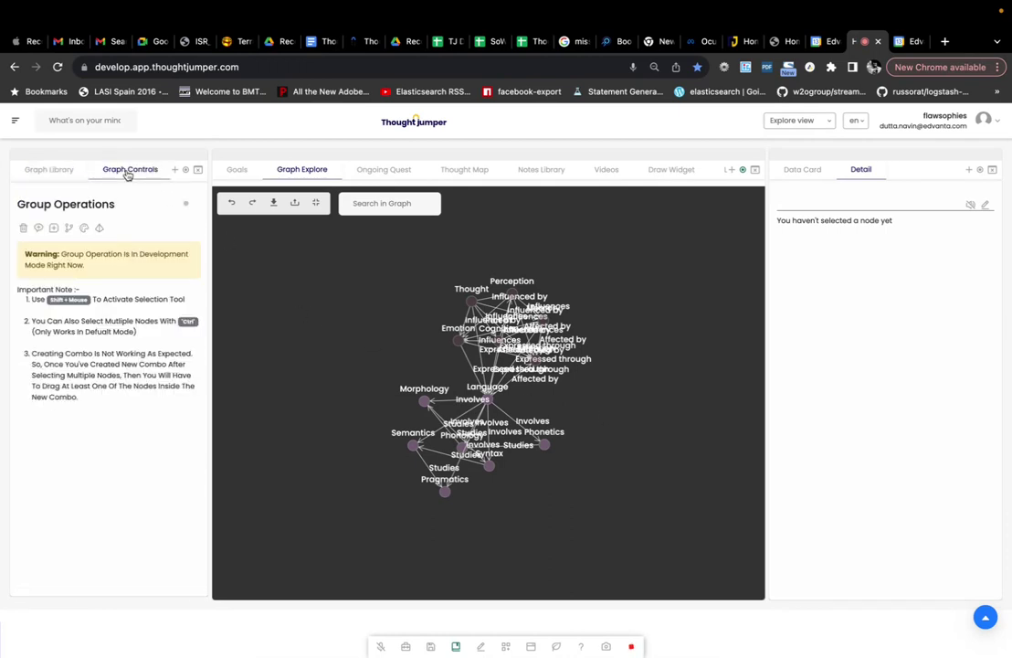
pyautogui.click(185, 201)
pyautogui.click(55, 220)
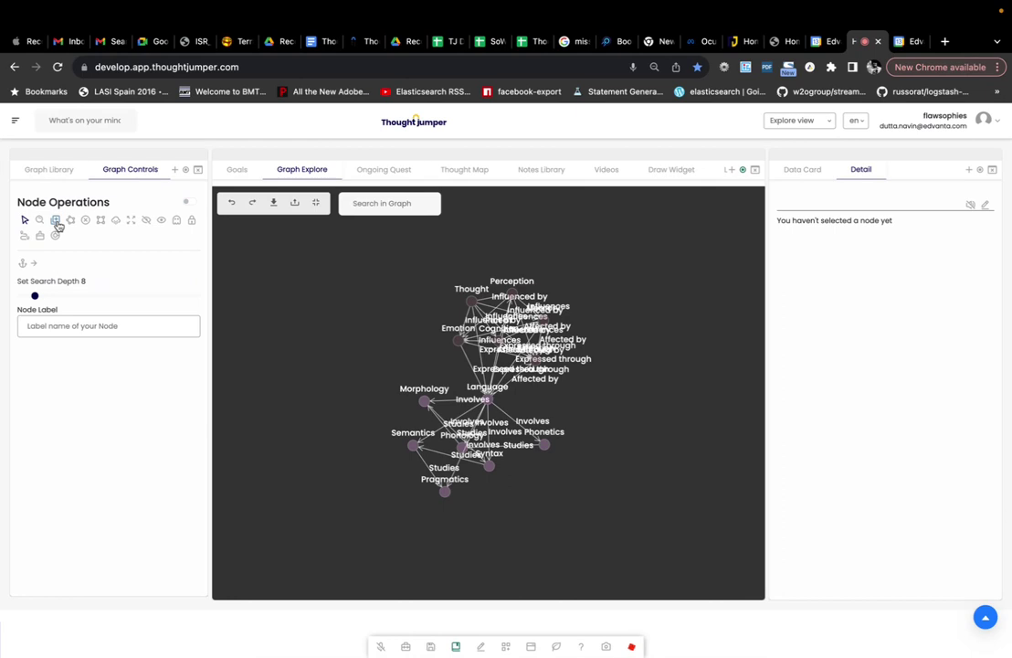
pyautogui.click(129, 325)
pyautogui.write('What is a thought?')
pyautogui.click(690, 209)
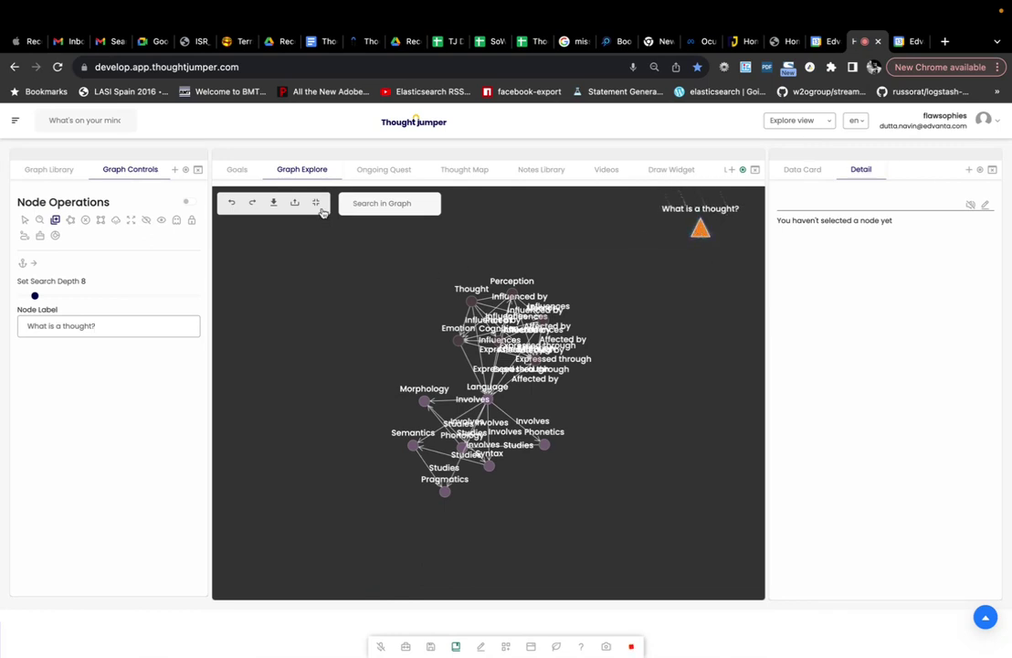
# - Save the graph as "Research about Thought" and check it in the Graph Library
pyautogui.click(55, 237)
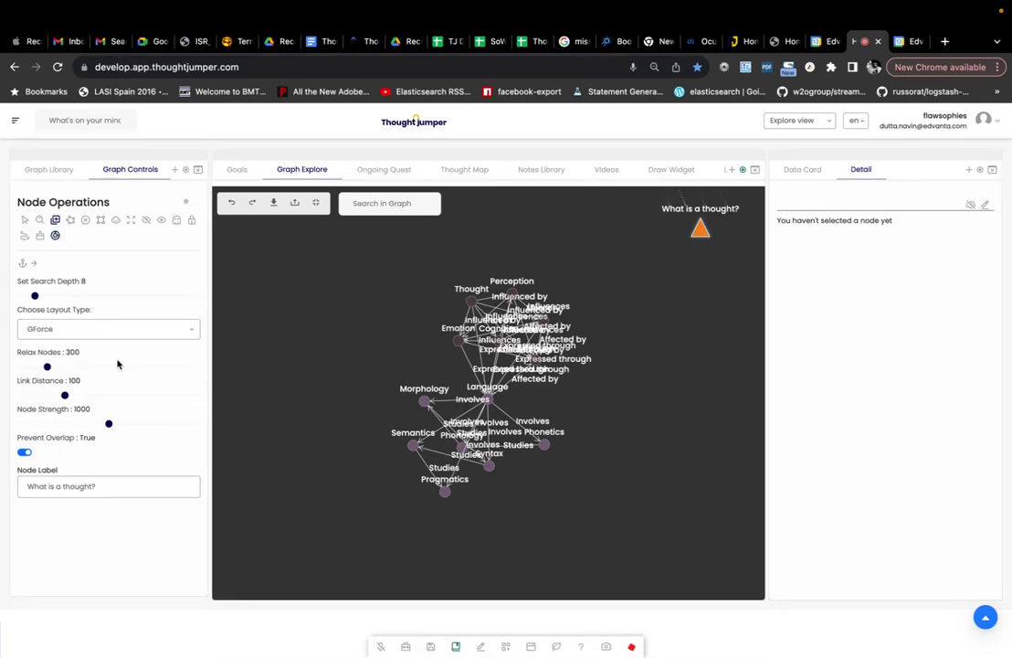
pyautogui.click(25, 221)
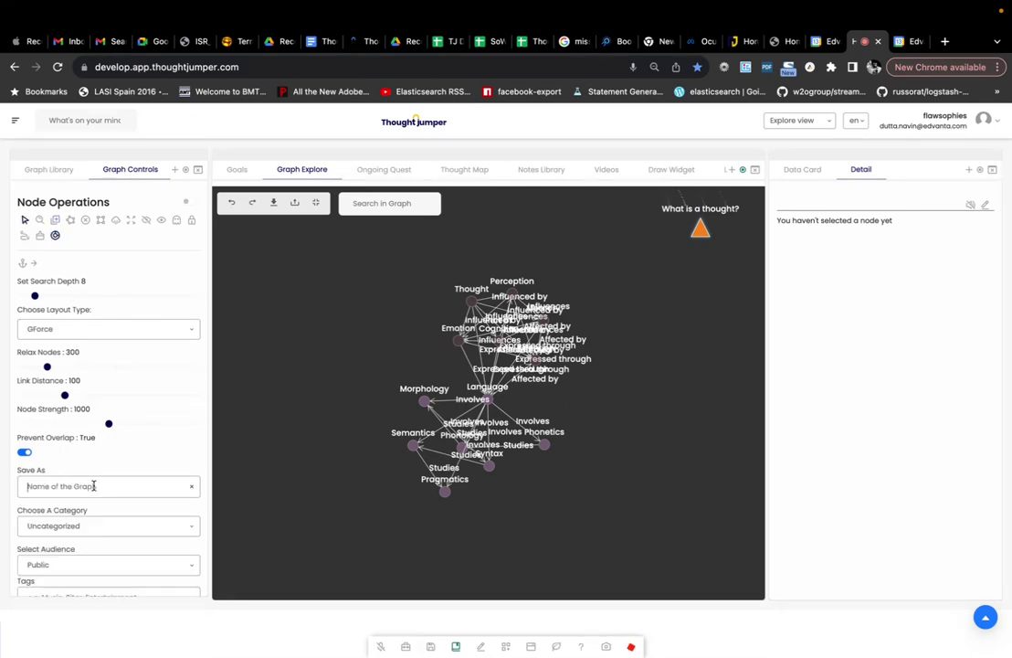
pyautogui.click(93, 486)
pyautogui.write('Research about Thought')
pyautogui.scroll(-2, 70, 396)
pyautogui.click(68, 571)
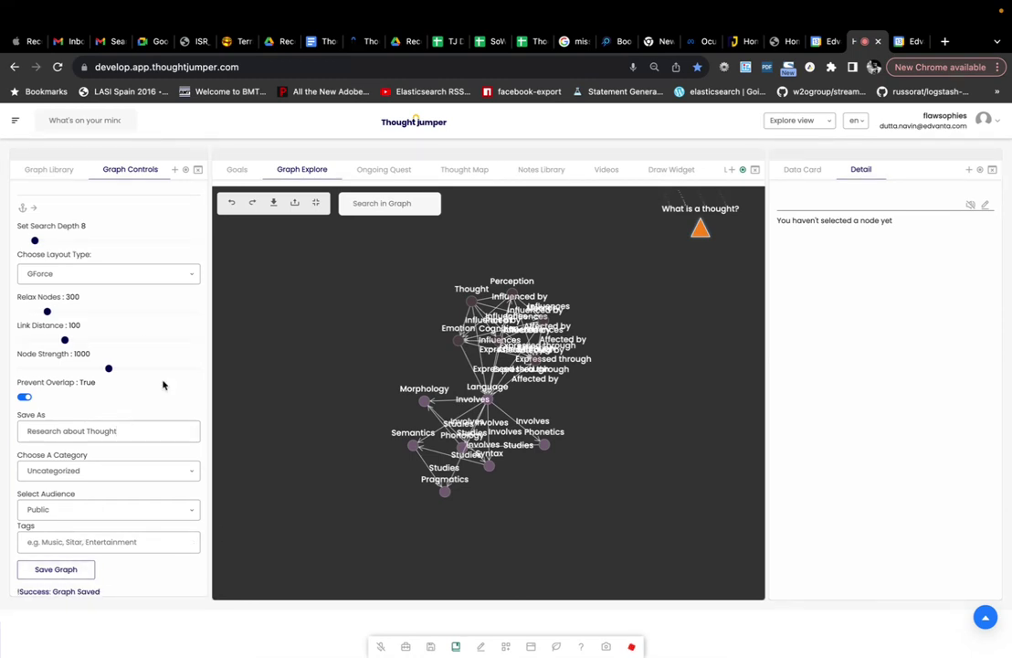
pyautogui.click(48, 170)
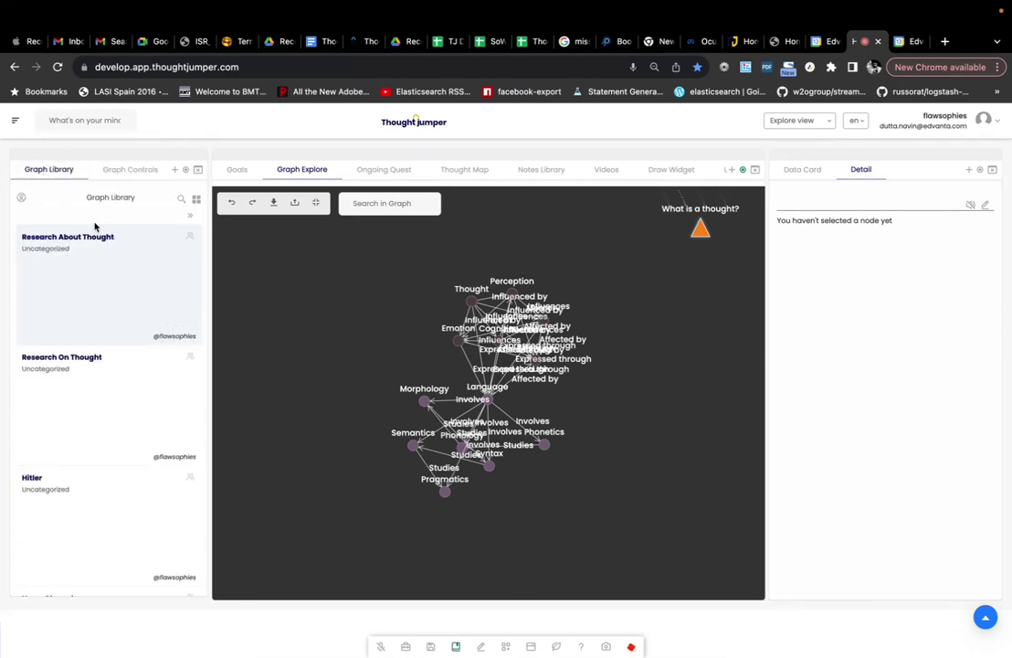
# - Apply a Circular layout with start radius 303 and end radius 340, and move the "What is a thought?" node outside the circle's lower left
pyautogui.click(117, 176)
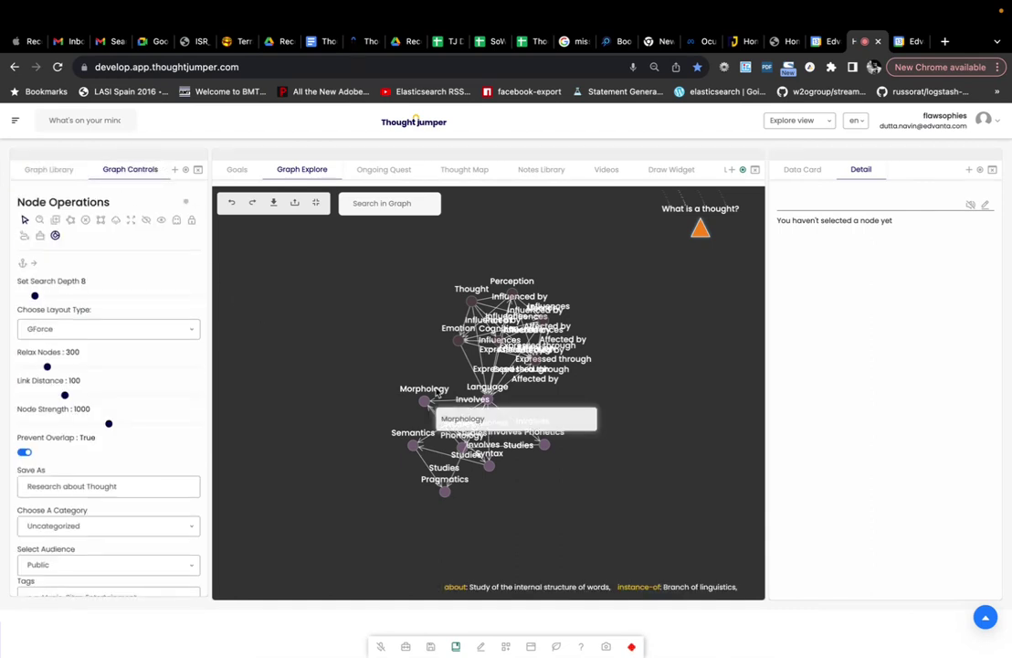
pyautogui.click(110, 329)
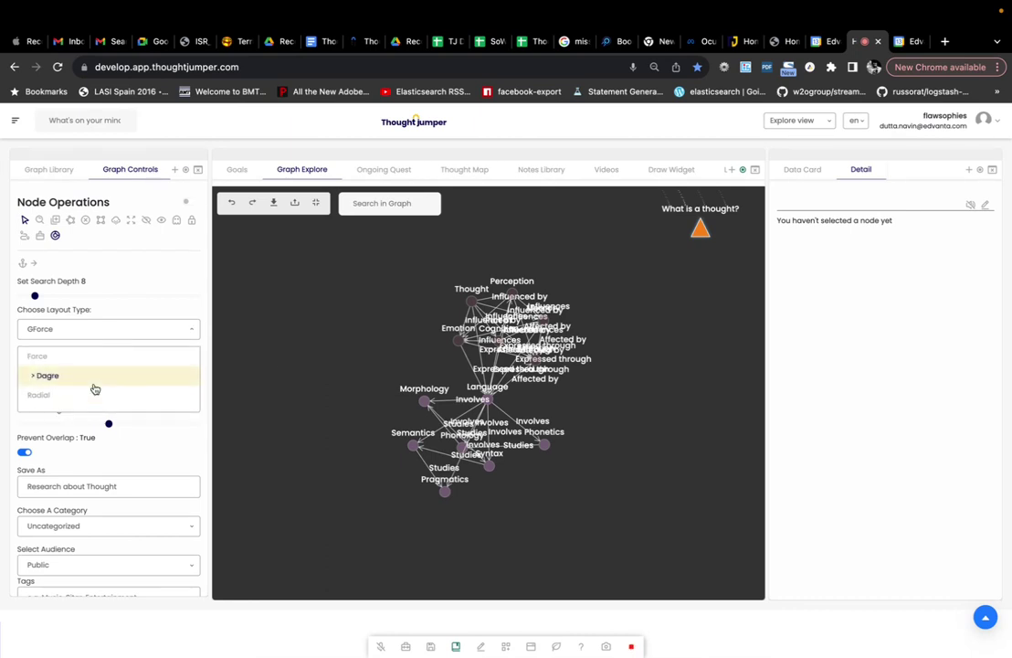
pyautogui.scroll(-1, 98, 397)
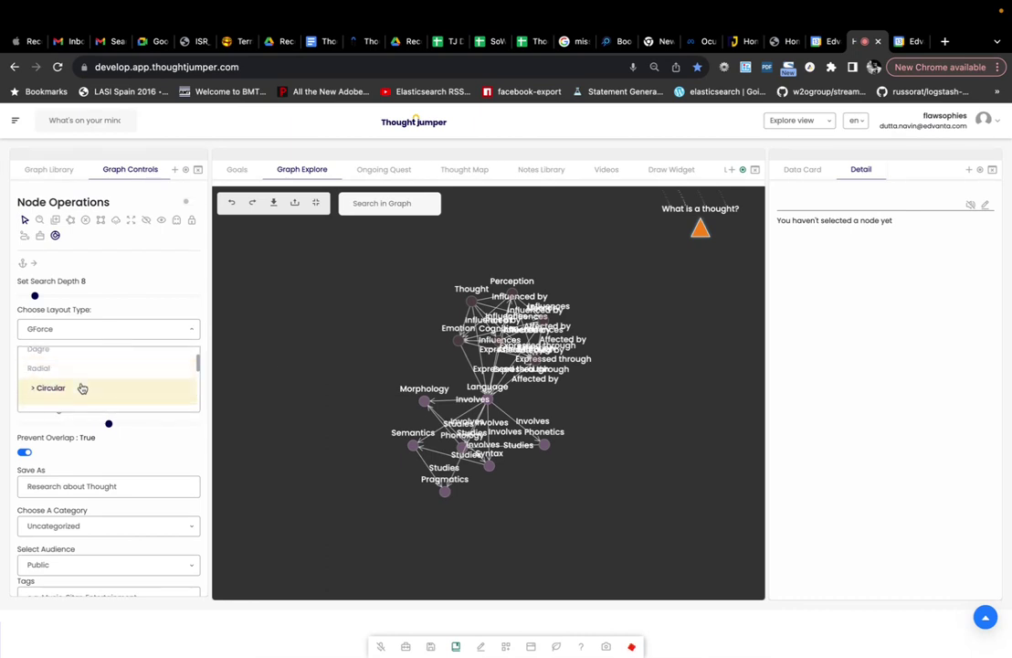
pyautogui.click(82, 388)
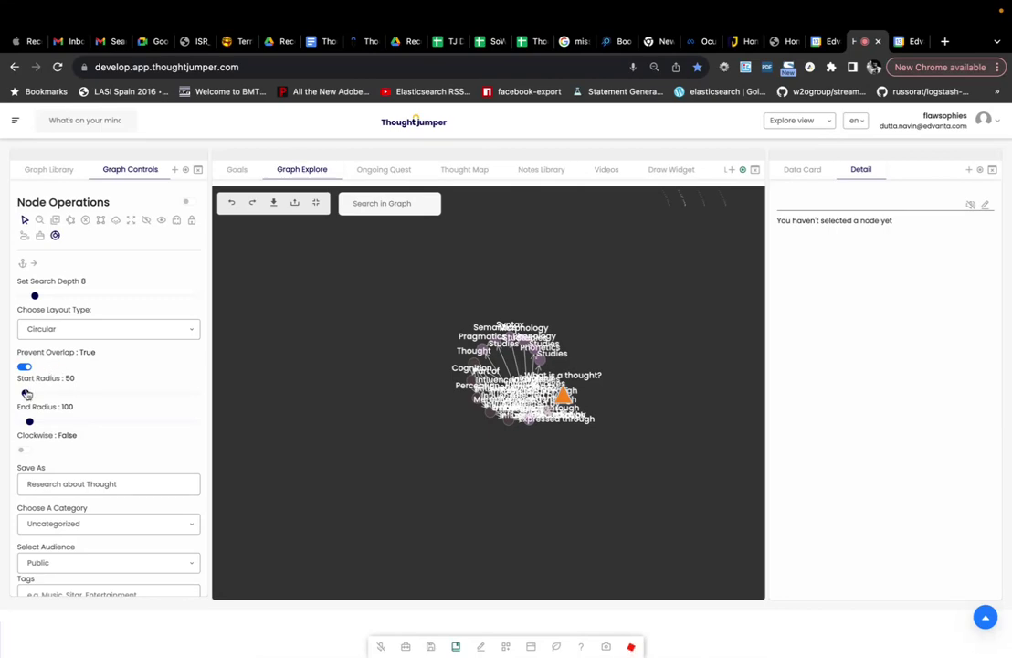
pyautogui.click(38, 393)
pyautogui.moveTo(47, 395); pyautogui.dragTo(50, 427)
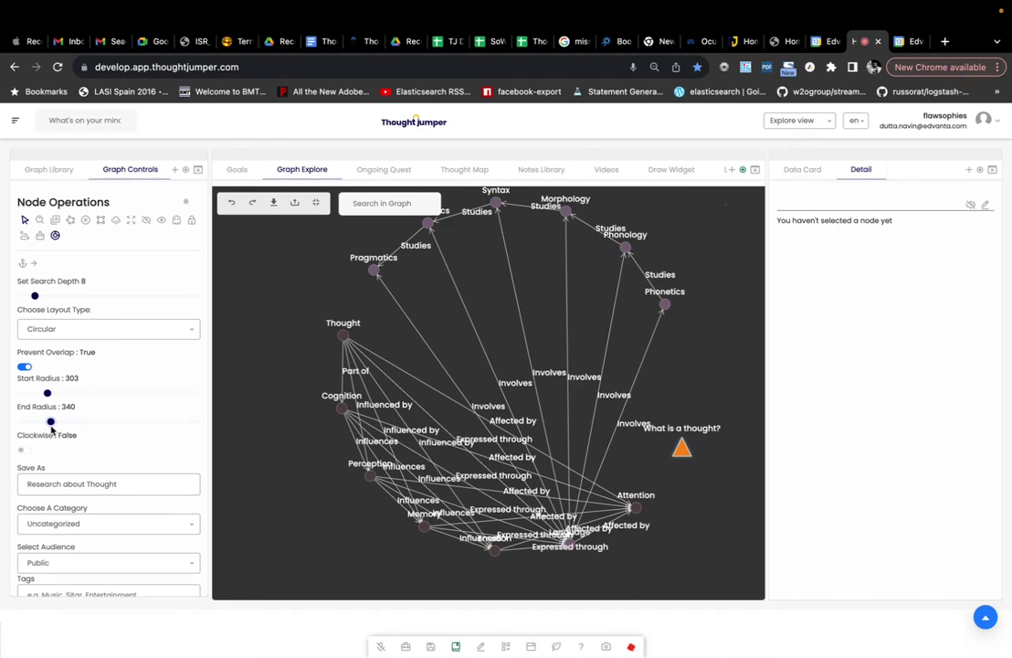
pyautogui.moveTo(680, 449); pyautogui.dragTo(265, 568)
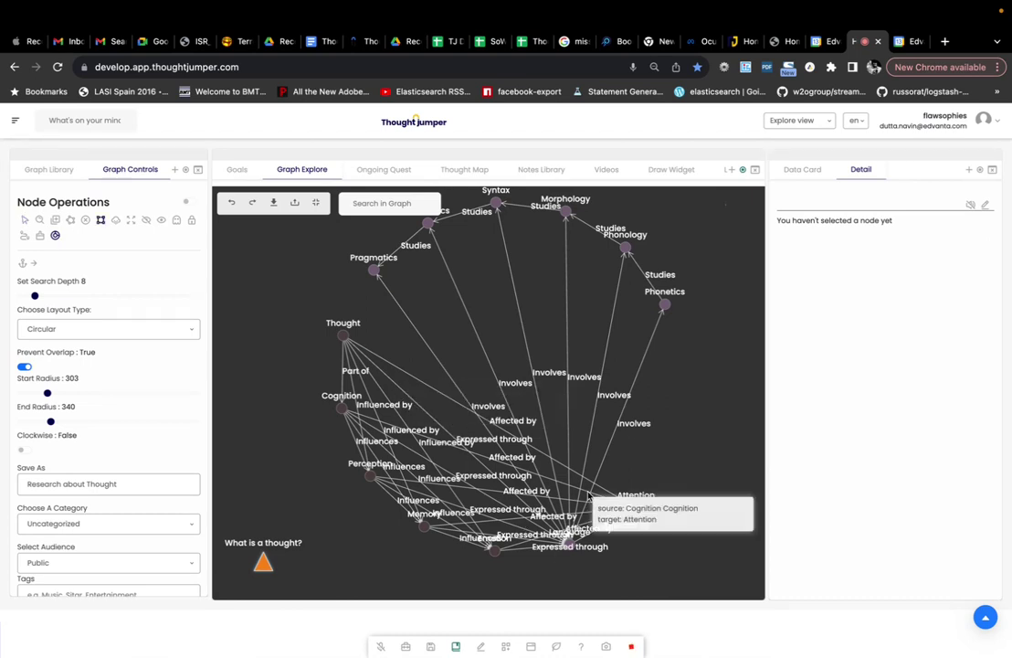
# - Examine the connections and descriptions of the Thought and Language nodes, comparing their data cards
pyautogui.click(343, 337)
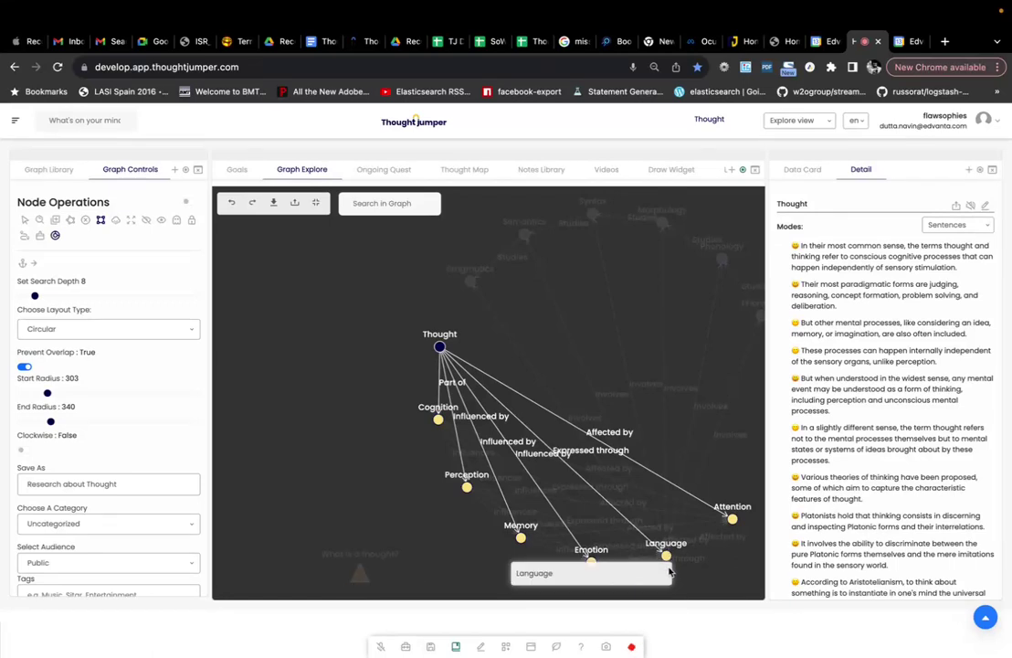
pyautogui.moveTo(707, 572); pyautogui.dragTo(610, 541)
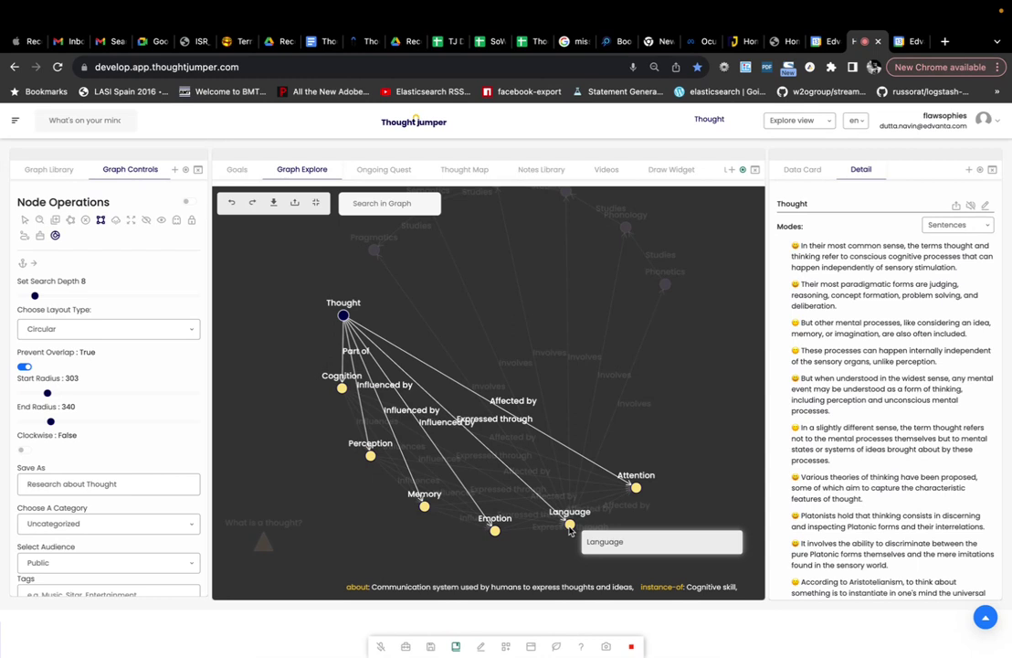
pyautogui.click(568, 526)
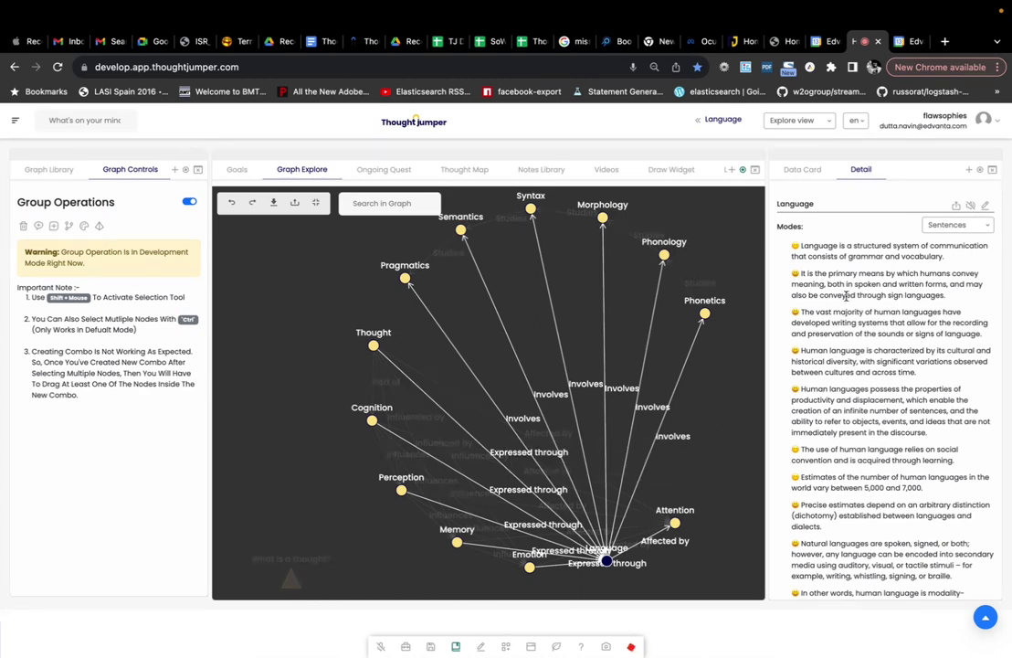
pyautogui.click(793, 177)
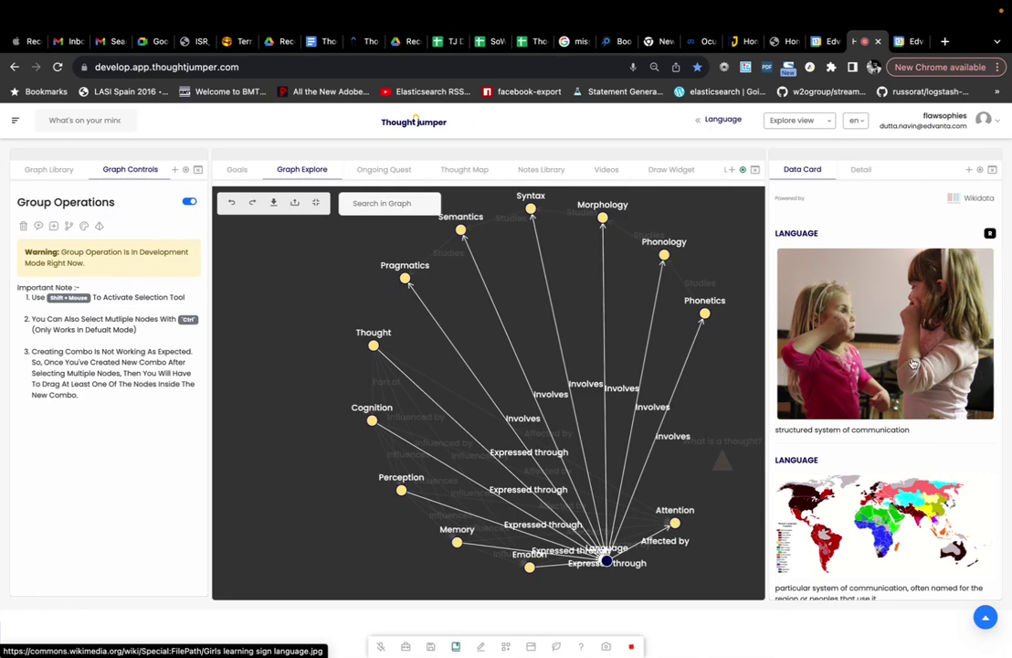
pyautogui.click(696, 124)
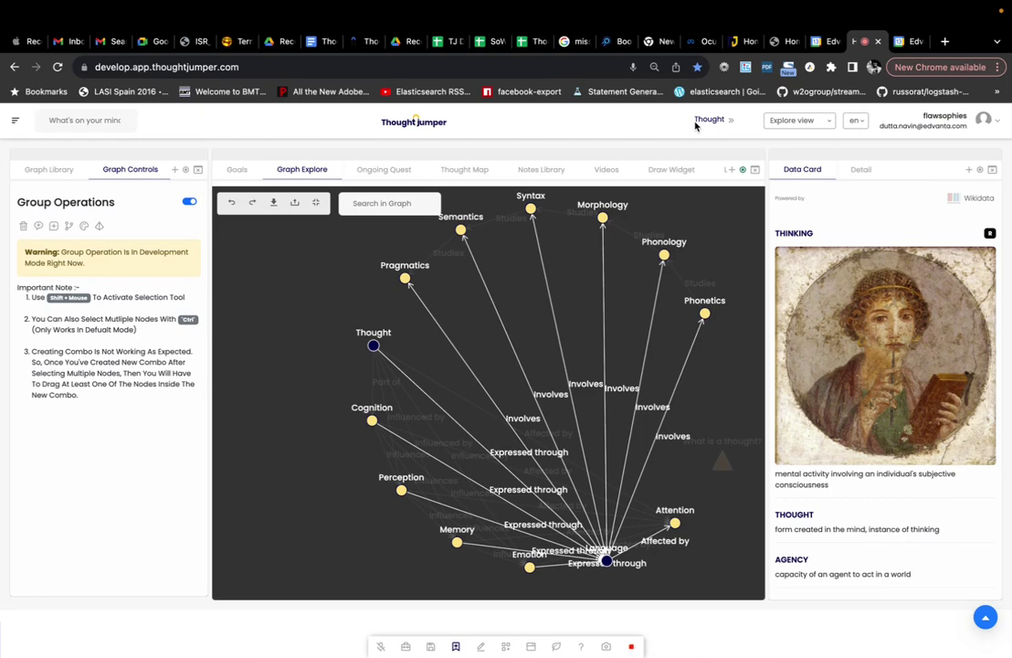
pyautogui.click(732, 120)
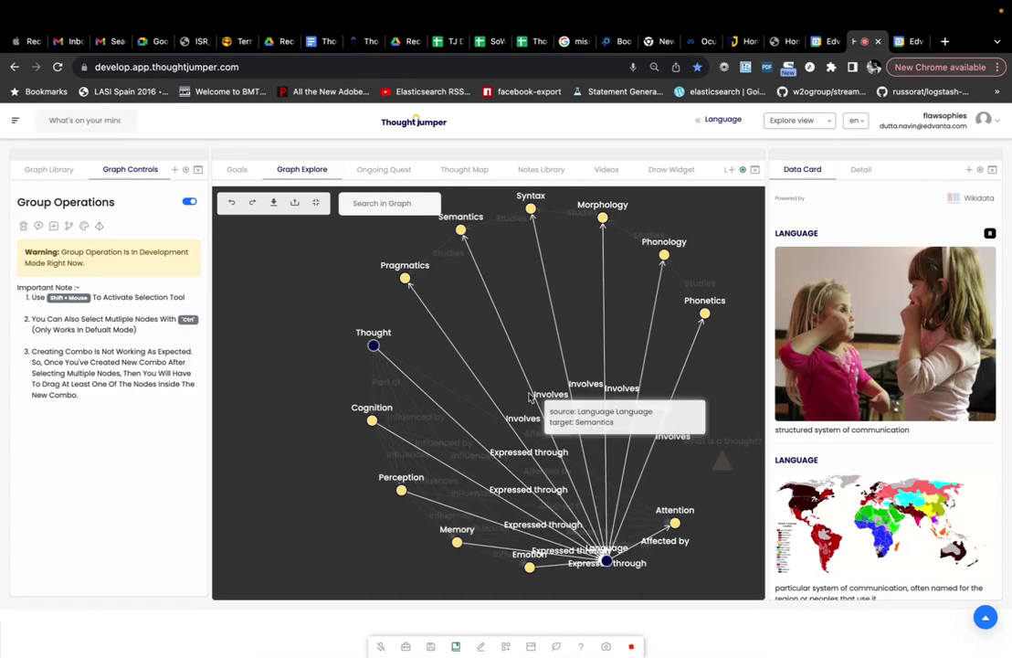
pyautogui.click(372, 345)
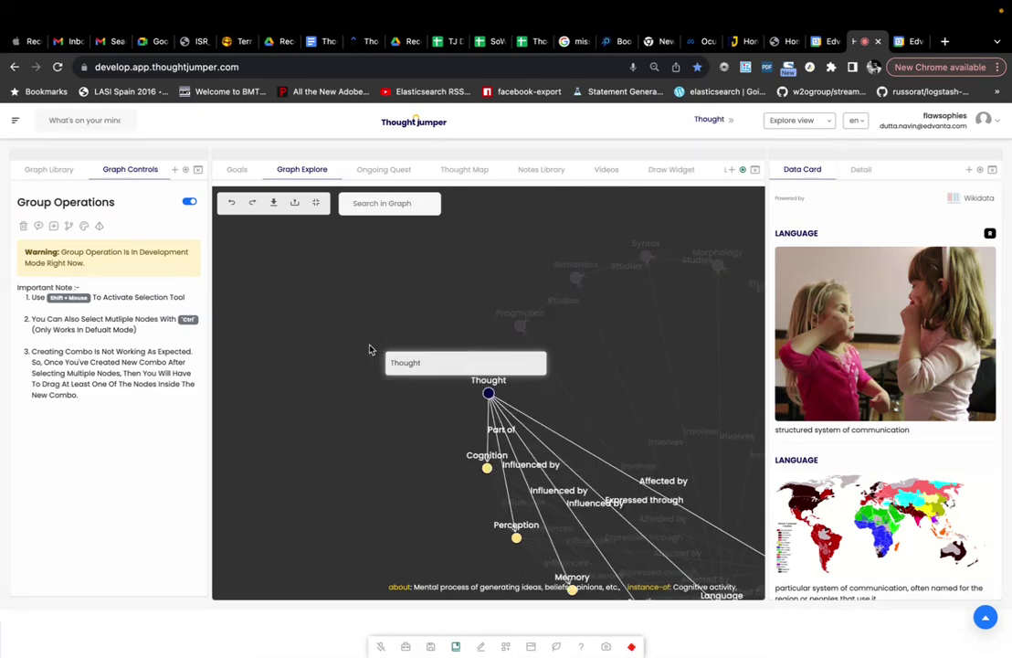
# - Copy the sentence beginning "Various theories of thinking have been proposed" from the Thought node's details
pyautogui.click(859, 171)
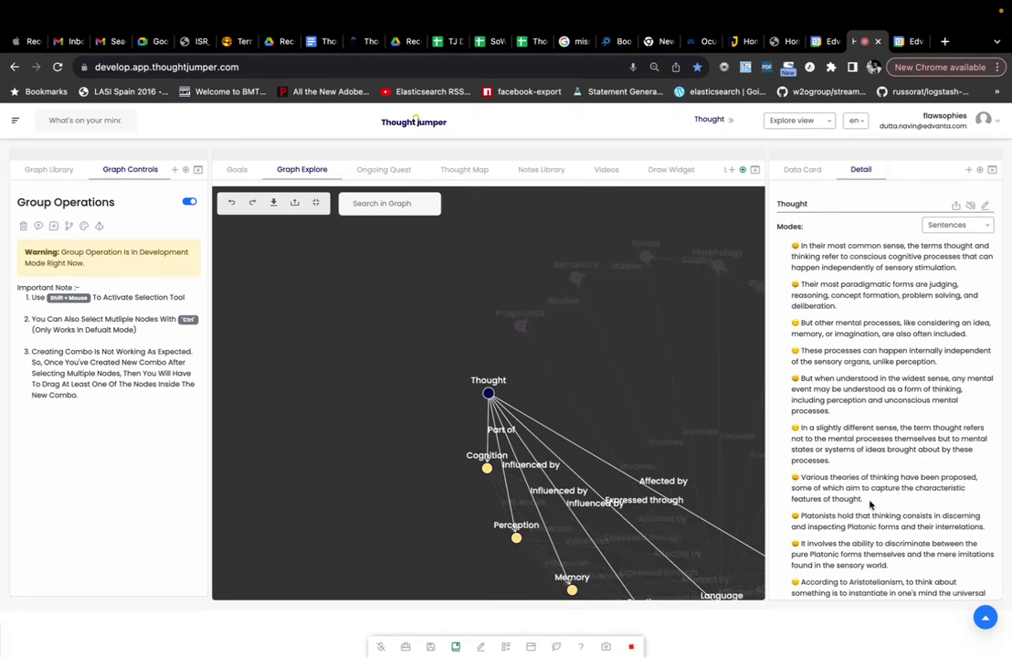
pyautogui.moveTo(862, 499); pyautogui.dragTo(800, 477)
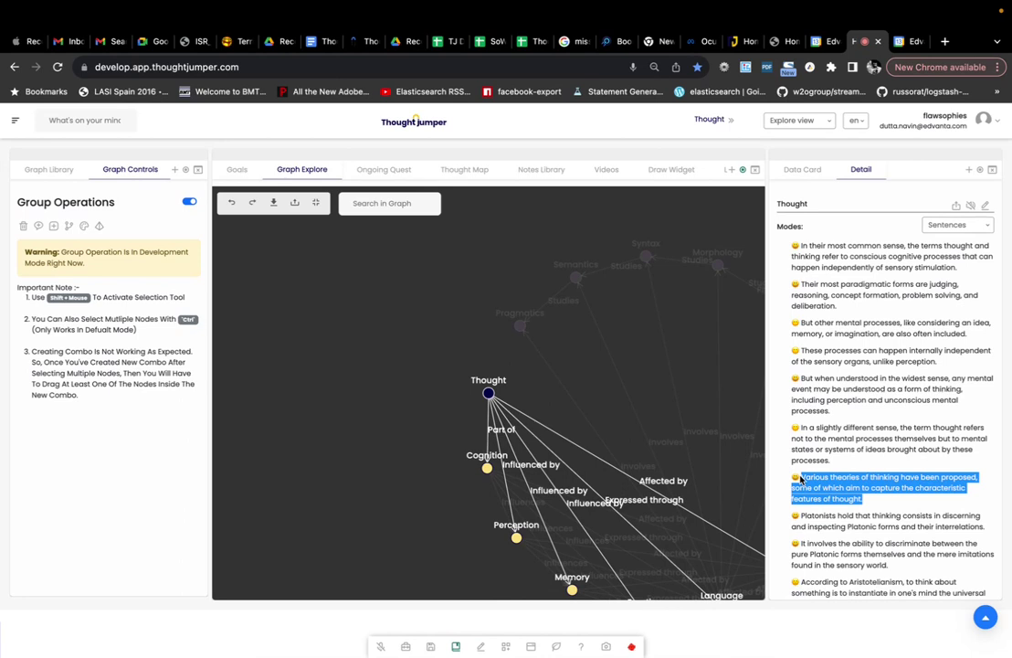
pyautogui.rightClick(818, 480)
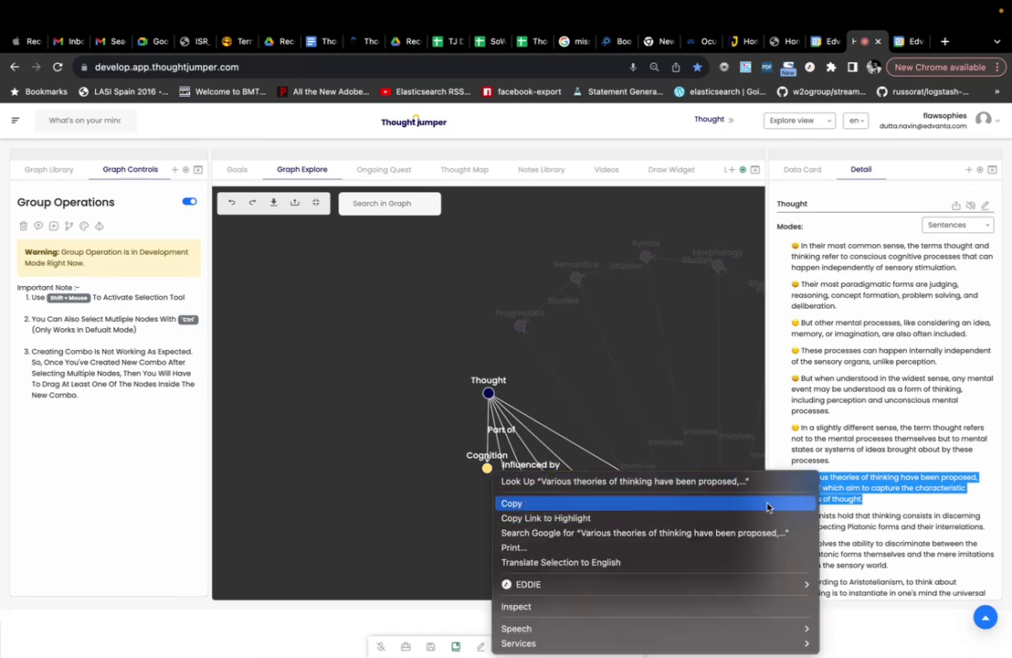
# - Start a new note in the Notes Library and send it Thought's "Various theories of thinking have been proposed" sentence through EDDIE's Add to Editor
pyautogui.click(541, 171)
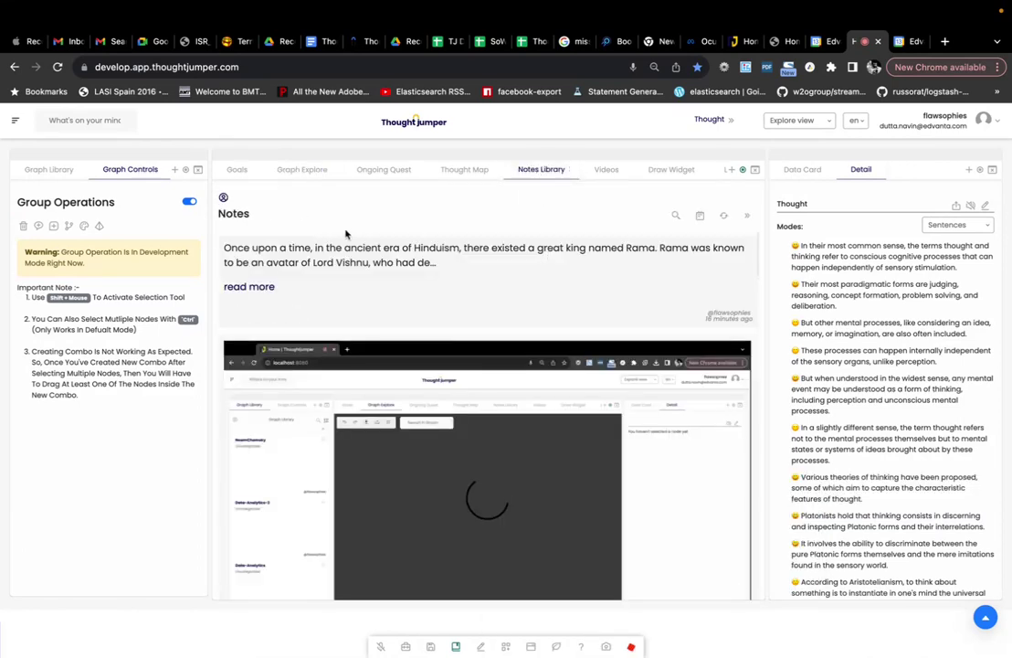
pyautogui.click(698, 217)
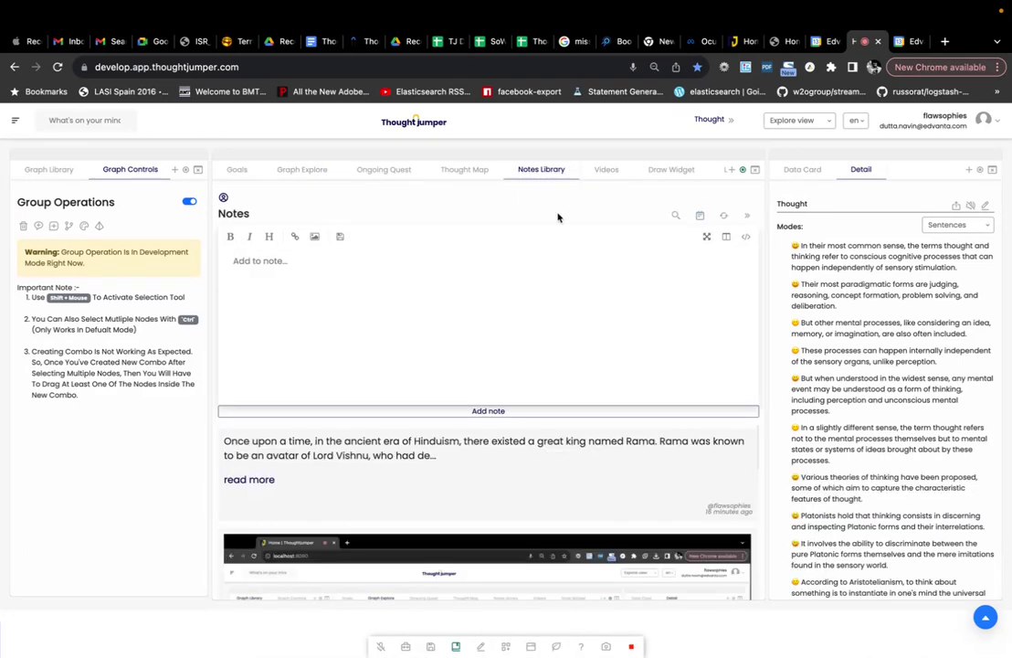
pyautogui.click(303, 174)
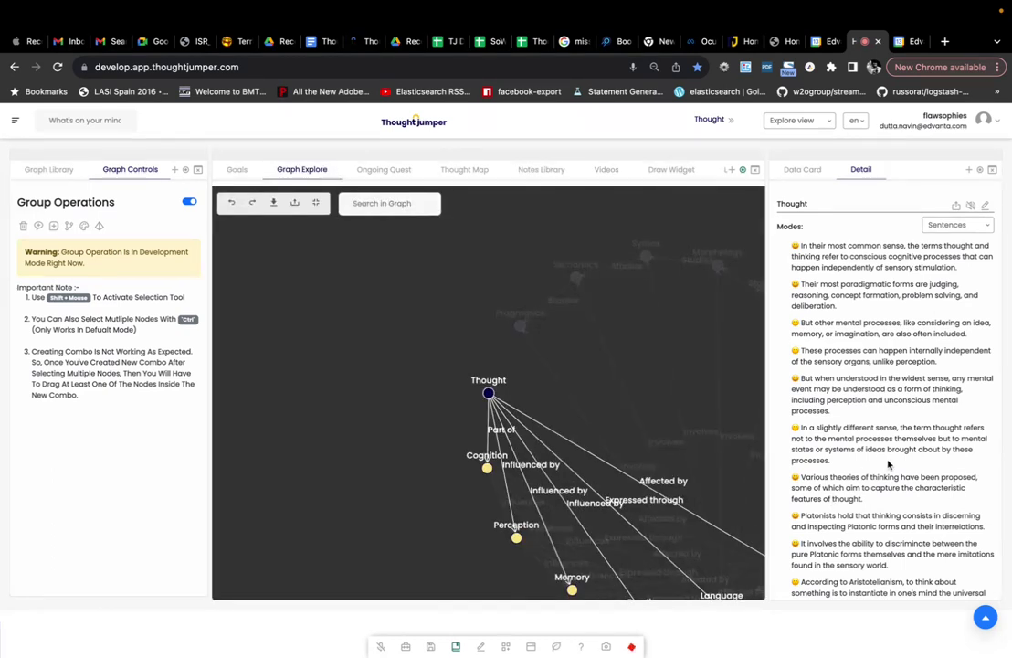
pyautogui.moveTo(862, 499); pyautogui.dragTo(796, 482)
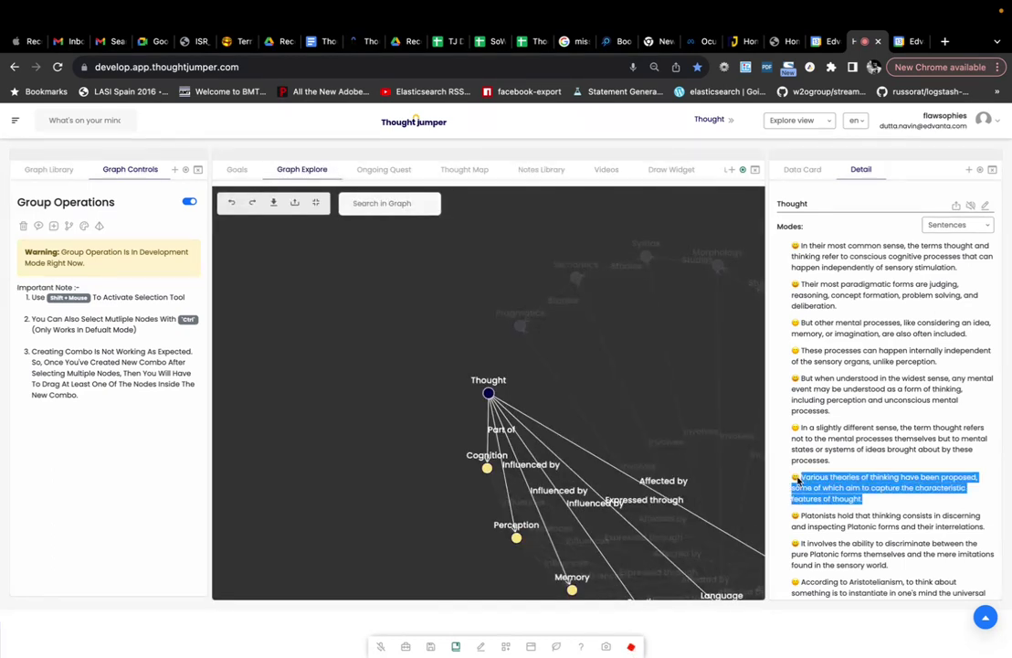
pyautogui.rightClick(796, 481)
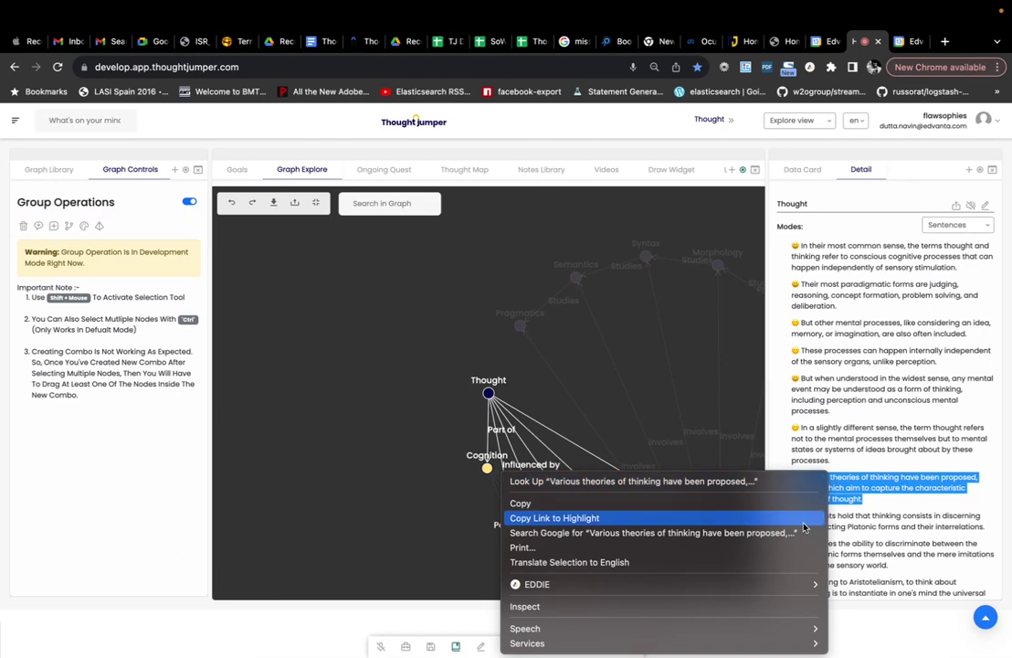
pyautogui.moveTo(804, 579)
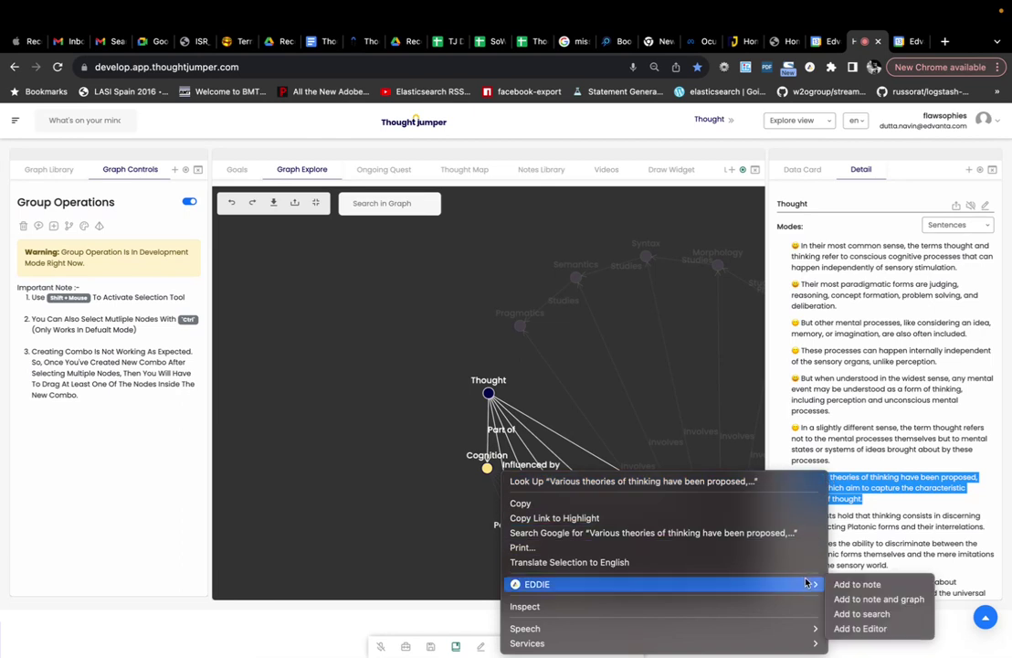
pyautogui.click(868, 627)
pyautogui.click(539, 169)
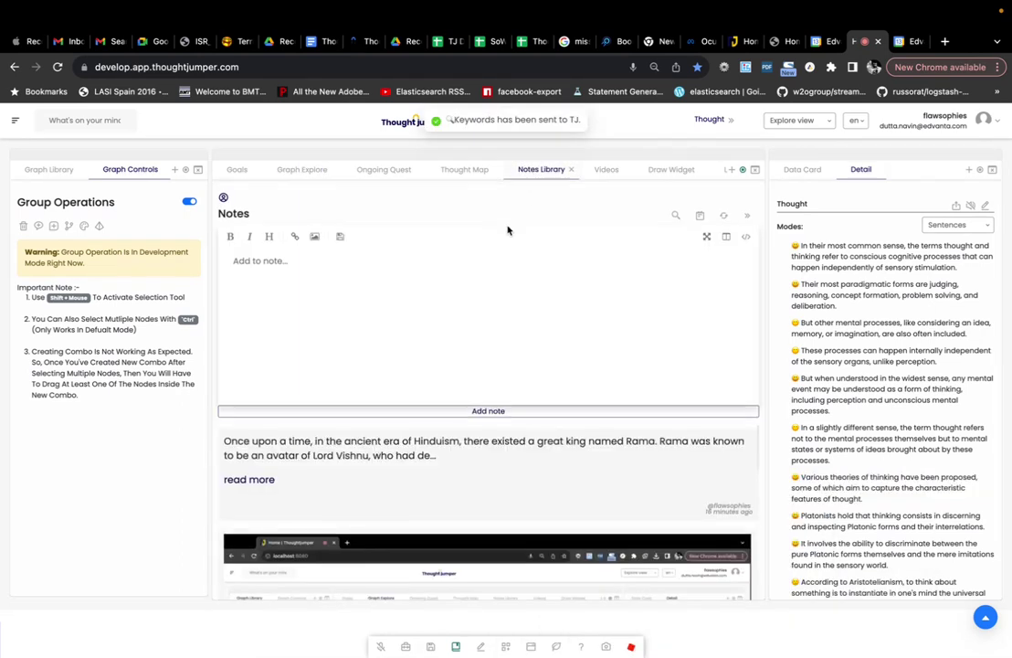
# - Add the Thinking image from the Thought node's data card to the note editor with EDDIE
pyautogui.click(800, 170)
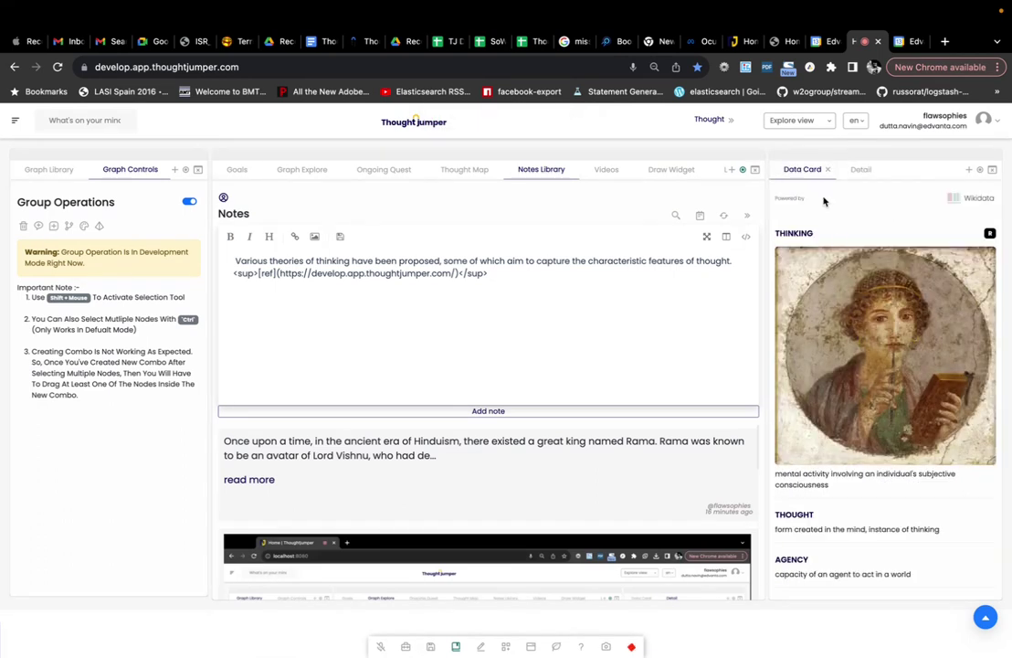
pyautogui.rightClick(863, 352)
pyautogui.moveTo(836, 547)
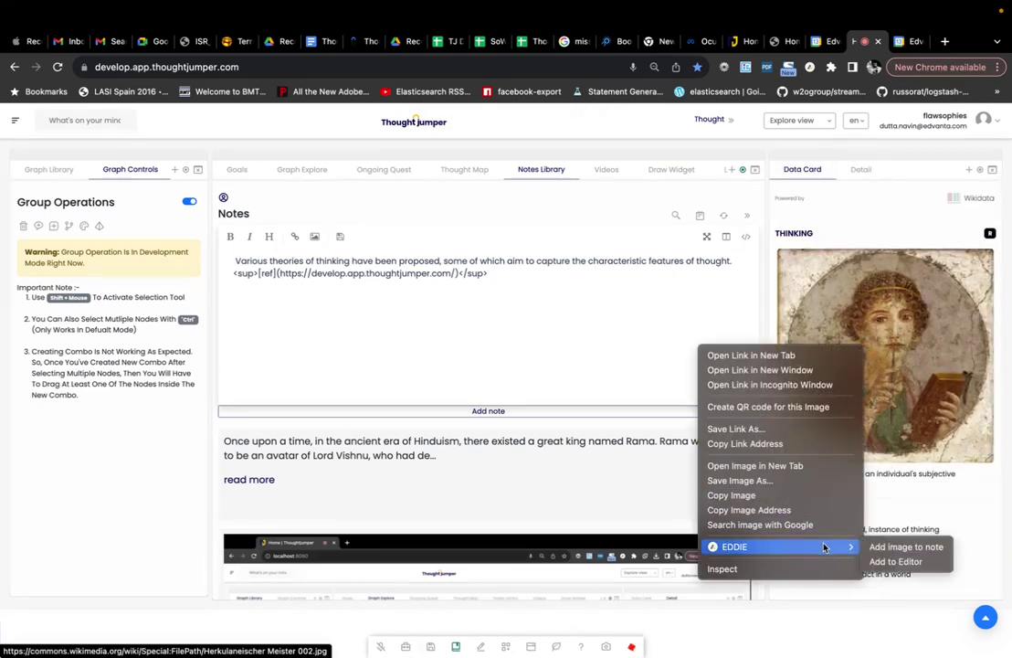
pyautogui.click(896, 561)
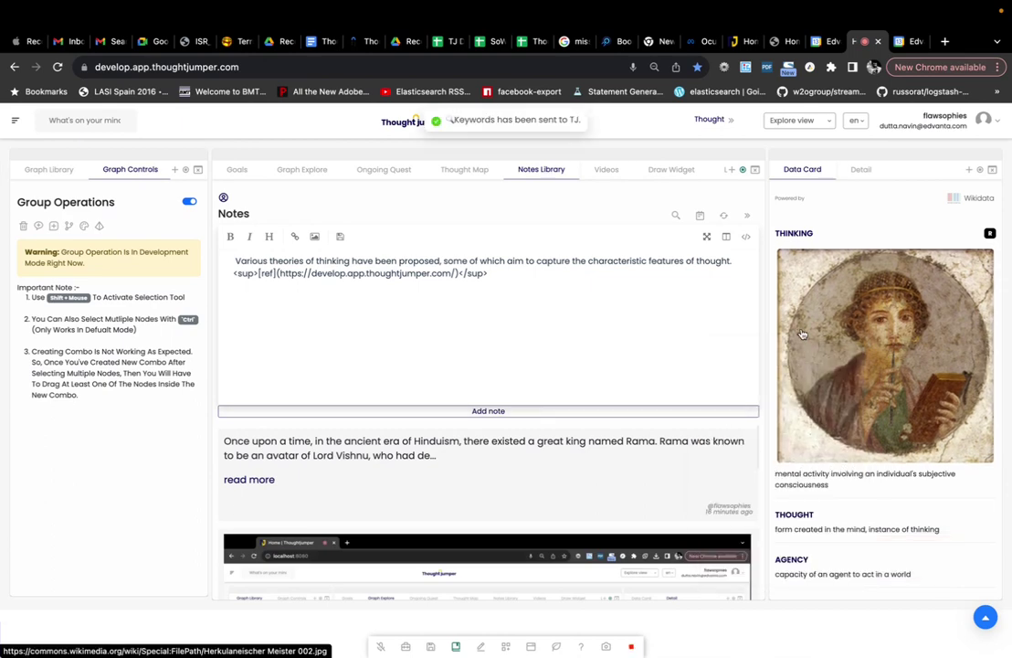
# - Open "3 Thought Experiments That No One Can Solve" on YouTube, send the page to the note editor with EDDIE and close it
pyautogui.click(603, 169)
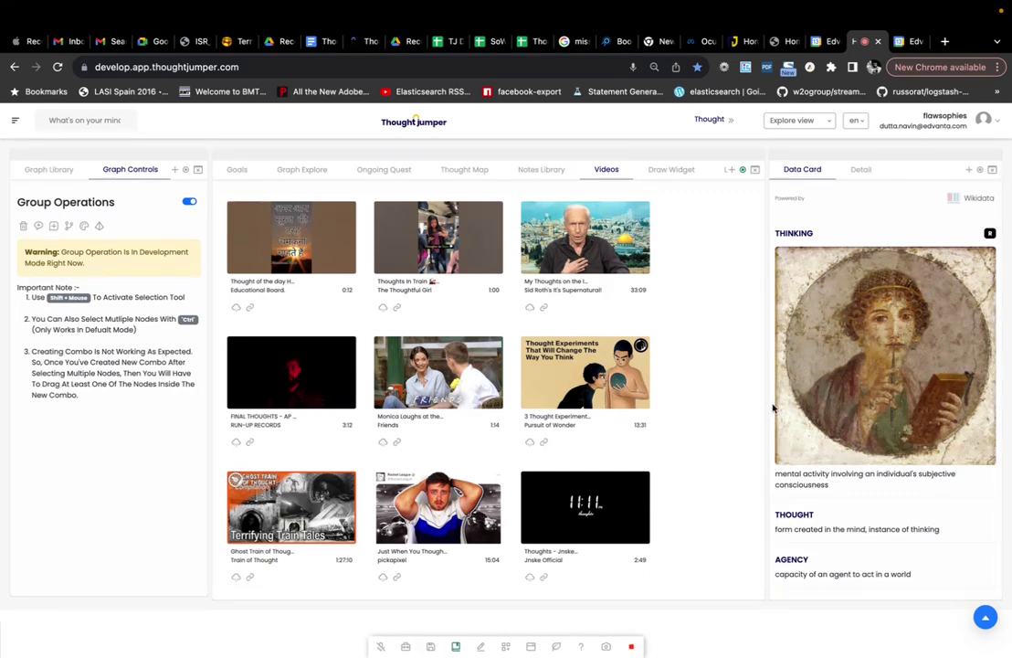
pyautogui.click(600, 374)
pyautogui.click(264, 369)
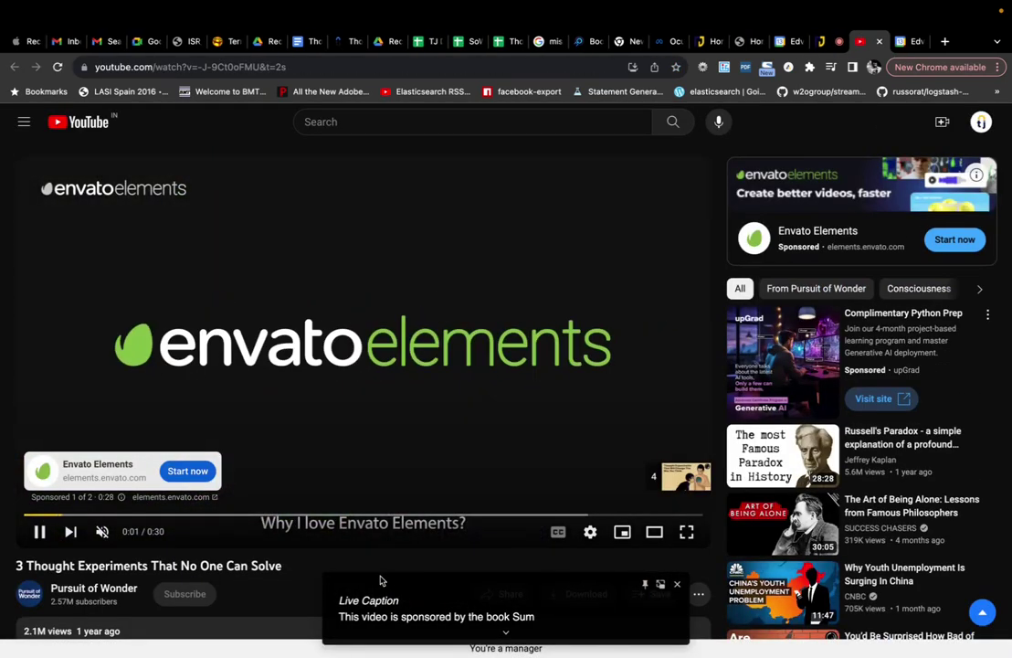
pyautogui.rightClick(382, 581)
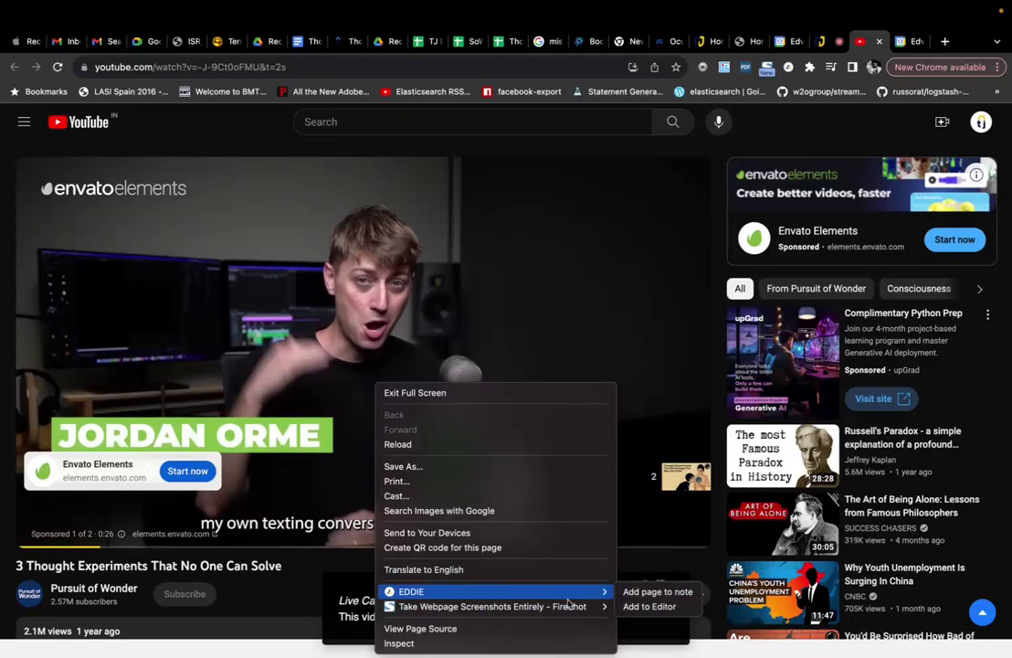
pyautogui.moveTo(597, 597)
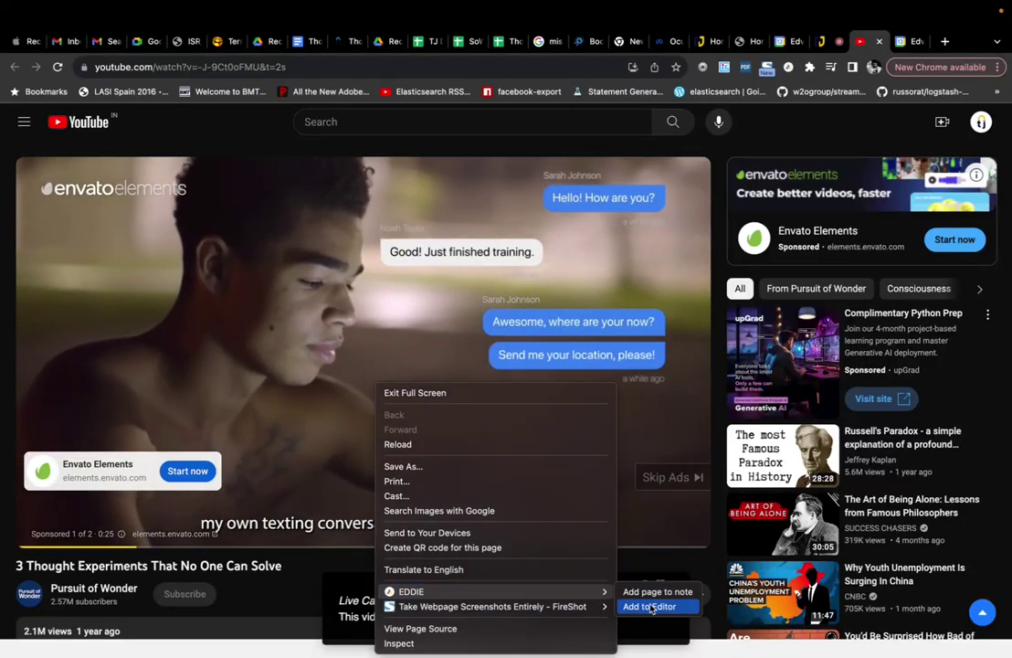
pyautogui.click(650, 606)
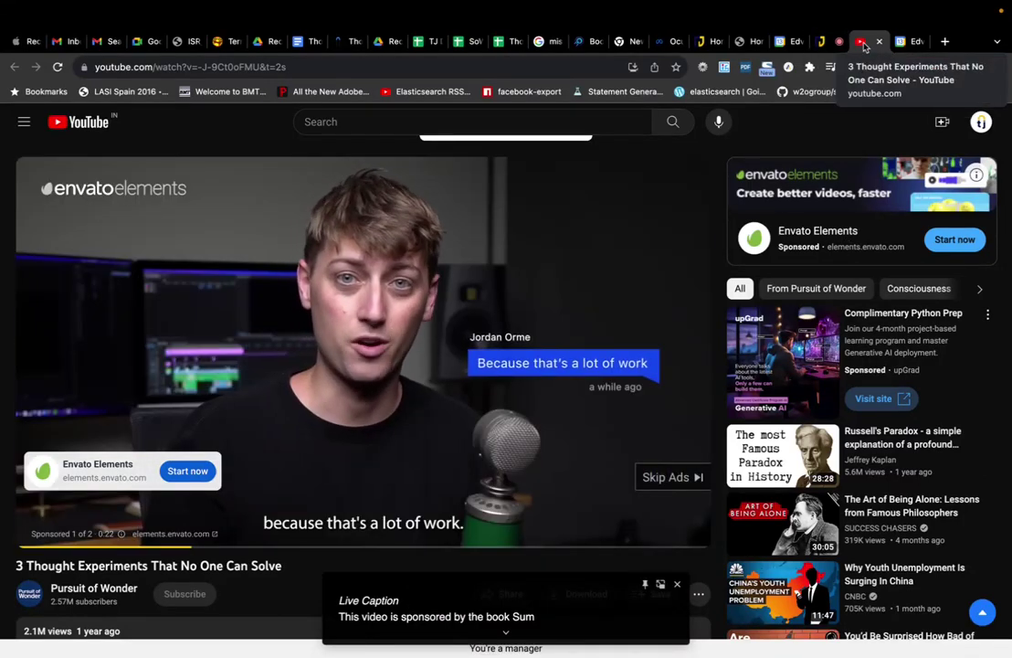
pyautogui.click(879, 41)
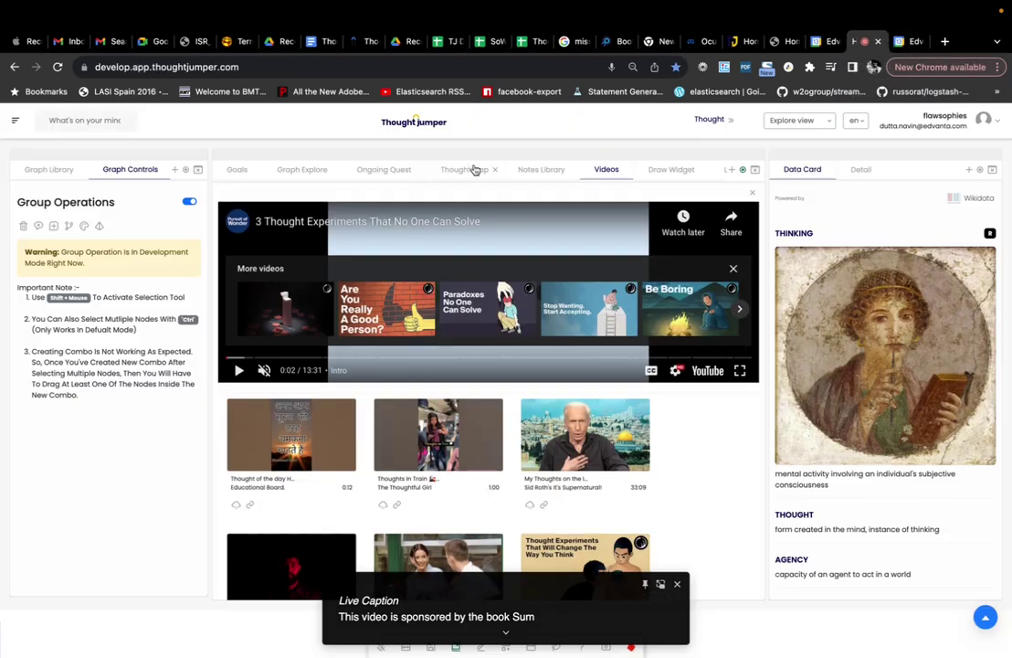
# - Review the drafted note in a side-by-side preview and add it to the Notes Library
pyautogui.click(533, 166)
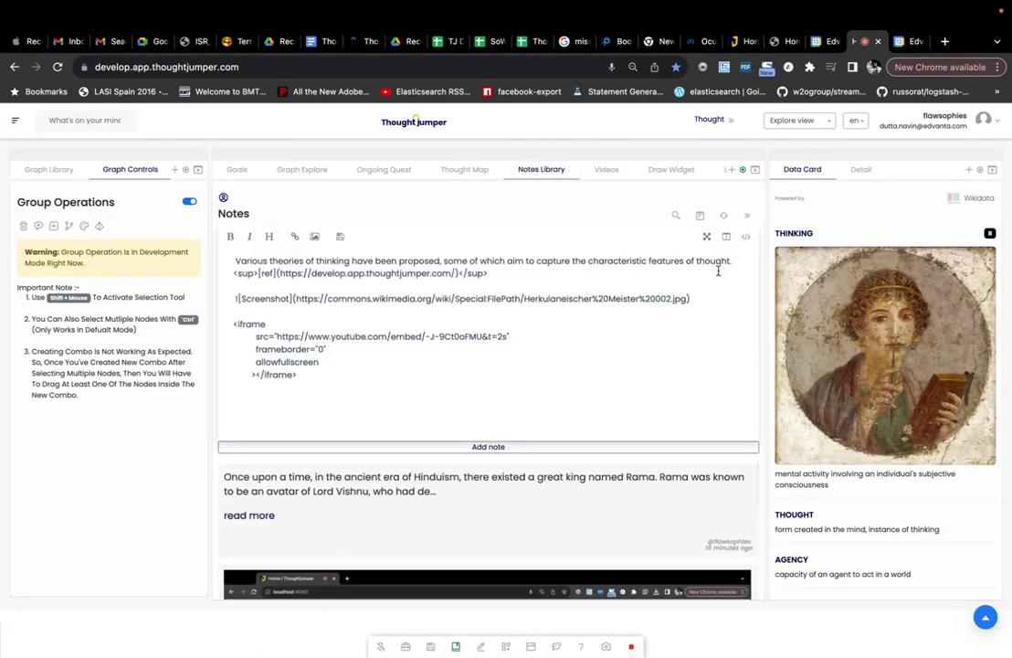
pyautogui.click(726, 237)
pyautogui.scroll(-5, 611, 382)
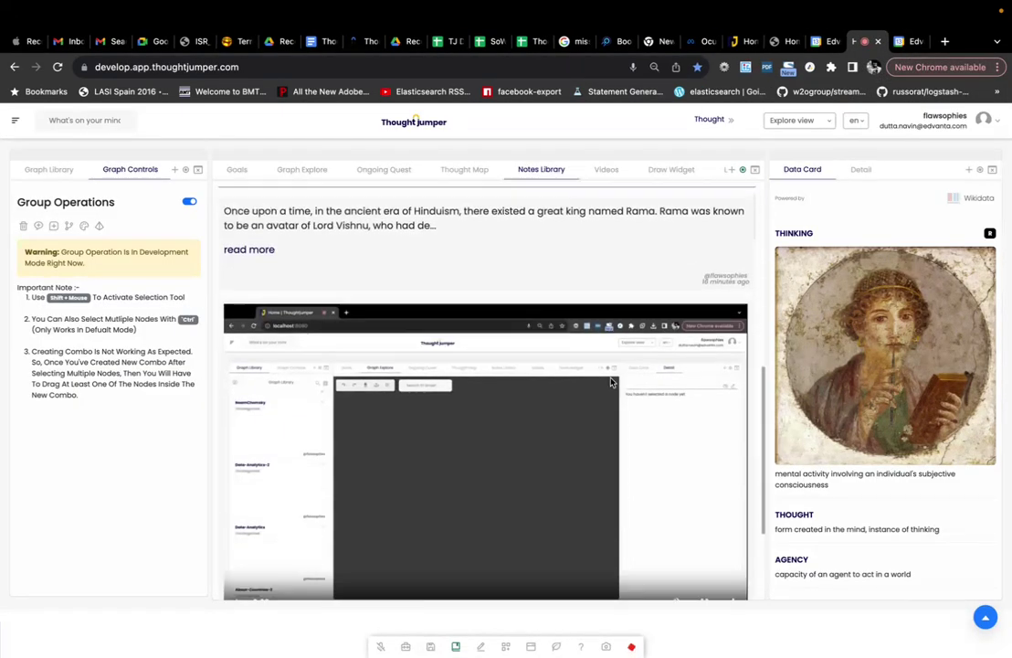
pyautogui.scroll(4, 610, 382)
pyautogui.scroll(3, 611, 377)
pyautogui.scroll(-4, 612, 382)
pyautogui.scroll(4, 442, 337)
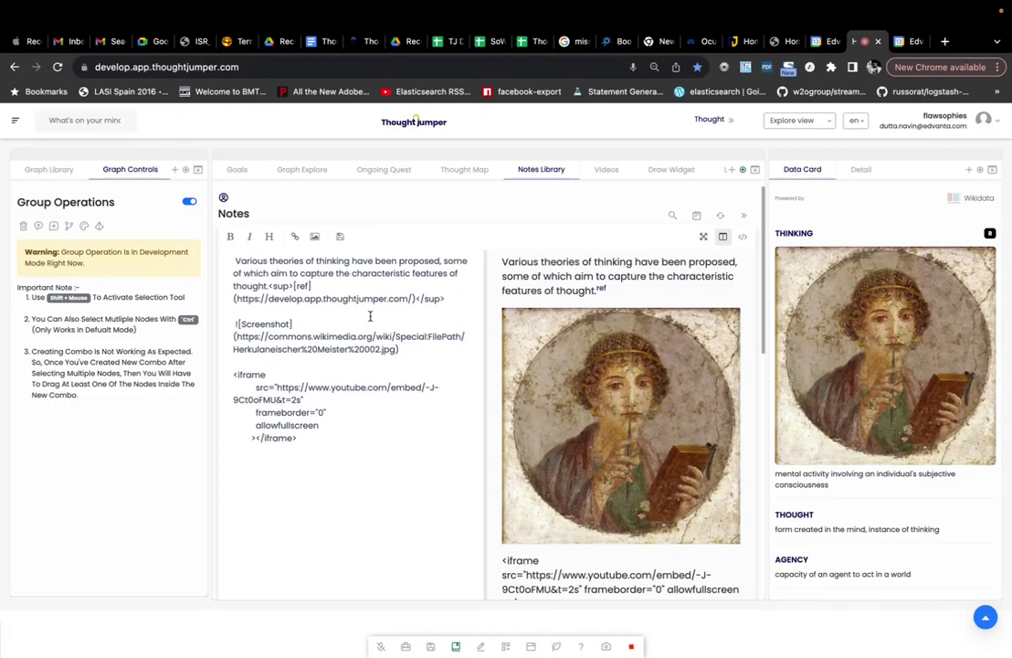
pyautogui.scroll(-5, 376, 470)
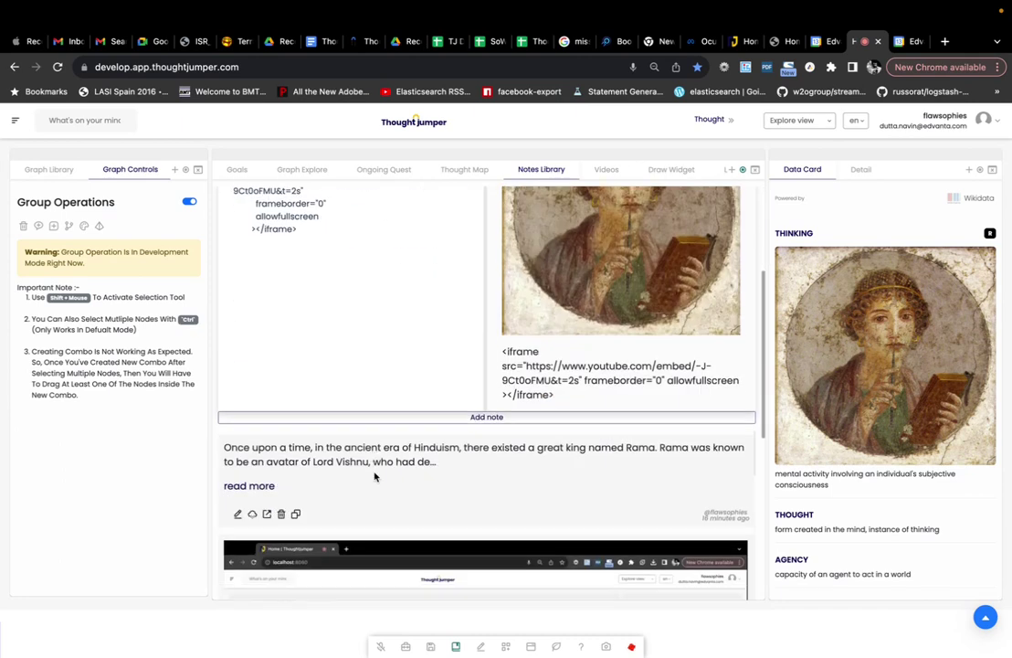
pyautogui.scroll(-1, 398, 420)
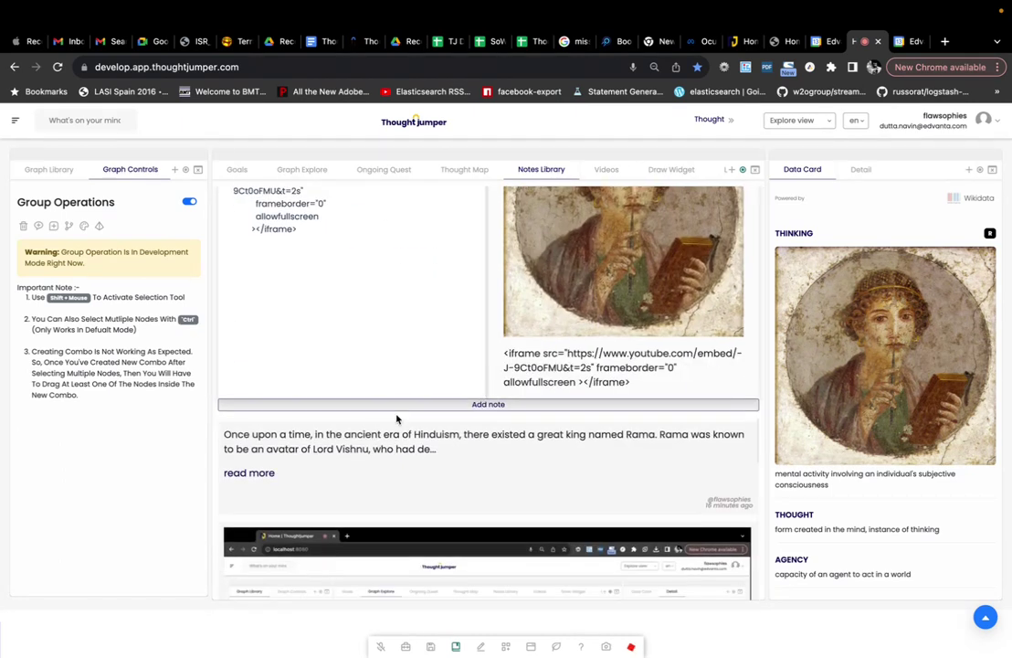
pyautogui.scroll(-4, 397, 419)
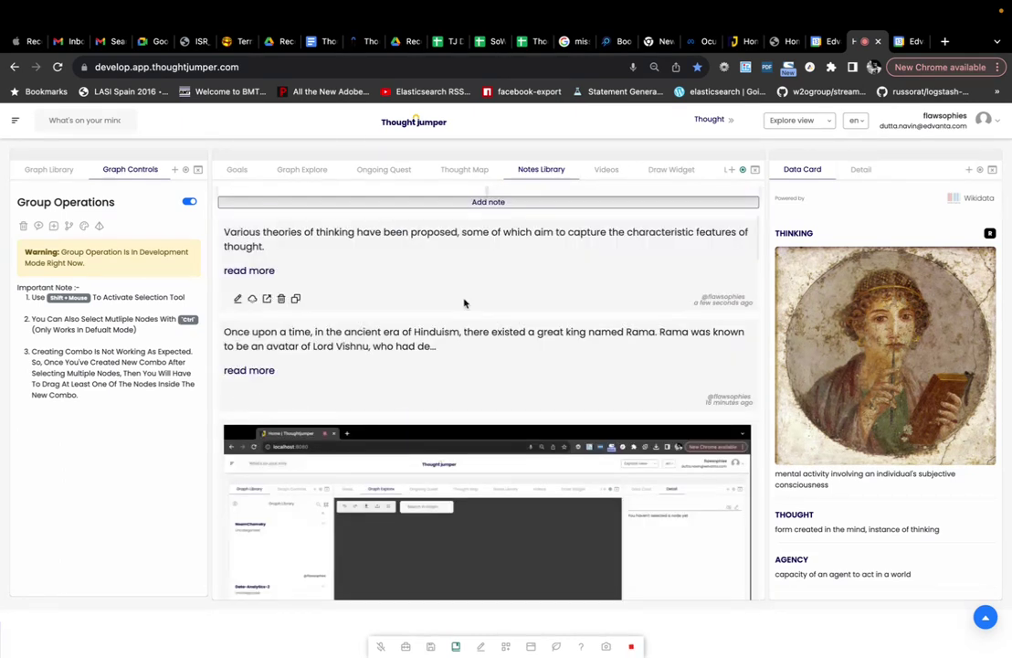
# - Expand the newly added note and check its sentence, reference link, image and embedded video
pyautogui.scroll(1, 465, 301)
pyautogui.click(263, 292)
pyautogui.scroll(-5, 502, 368)
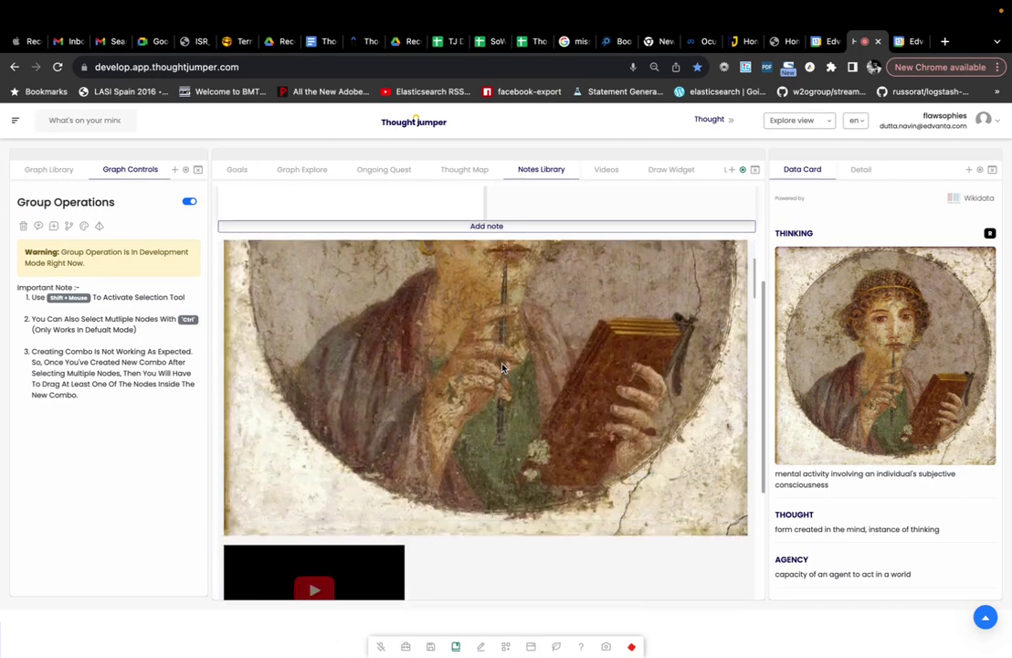
pyautogui.scroll(5, 501, 368)
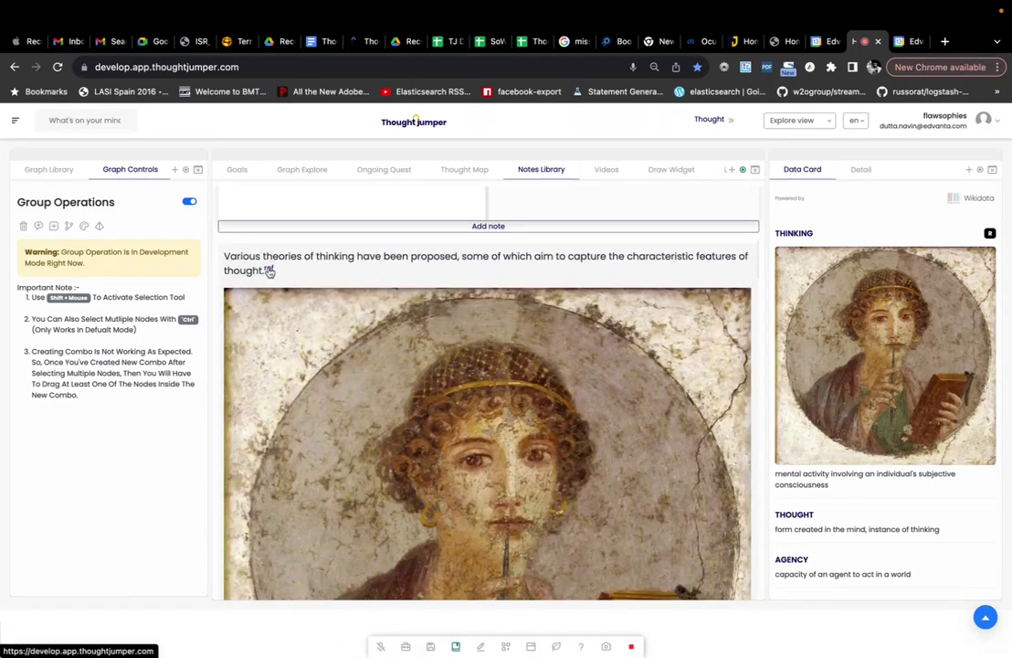
pyautogui.scroll(-6, 617, 444)
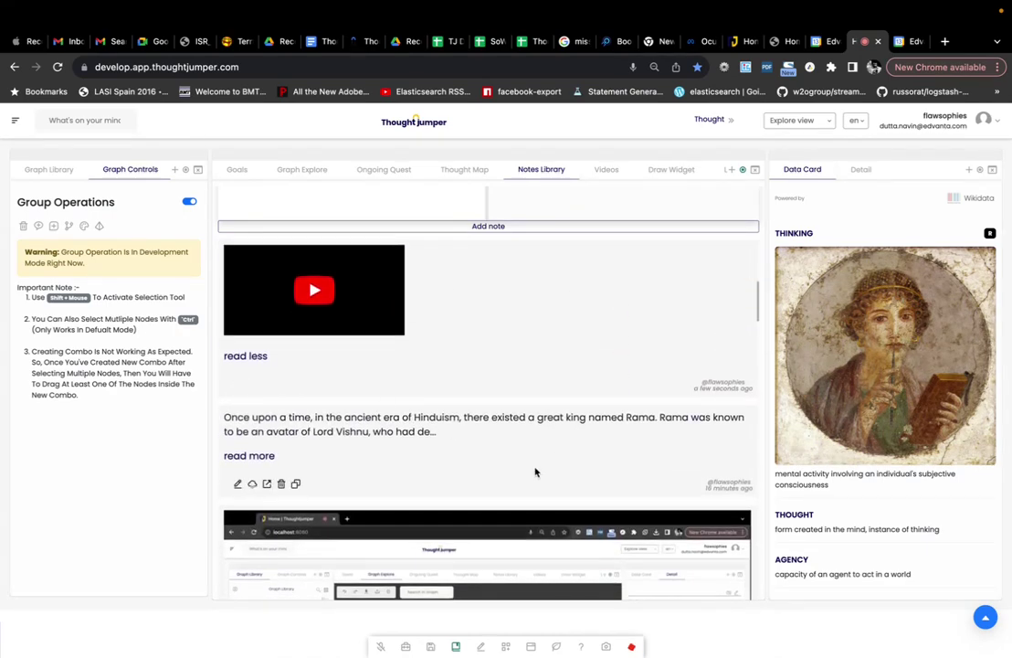
# - Try to run a Logical Search for "What is a thought experiment?" from the graph, keeping the Default option
pyautogui.click(301, 173)
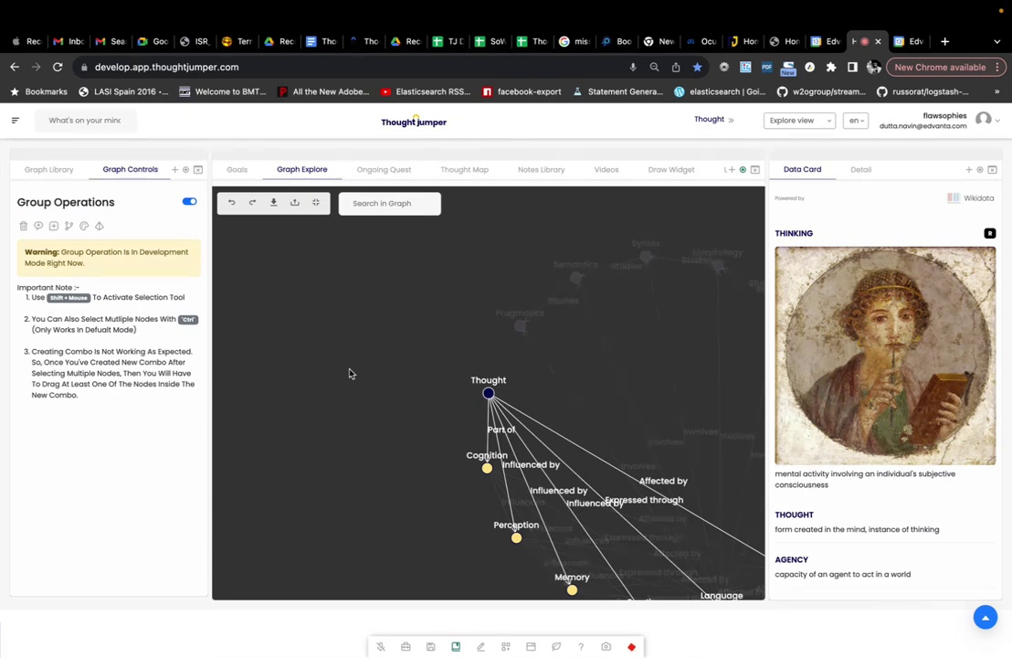
pyautogui.click(859, 171)
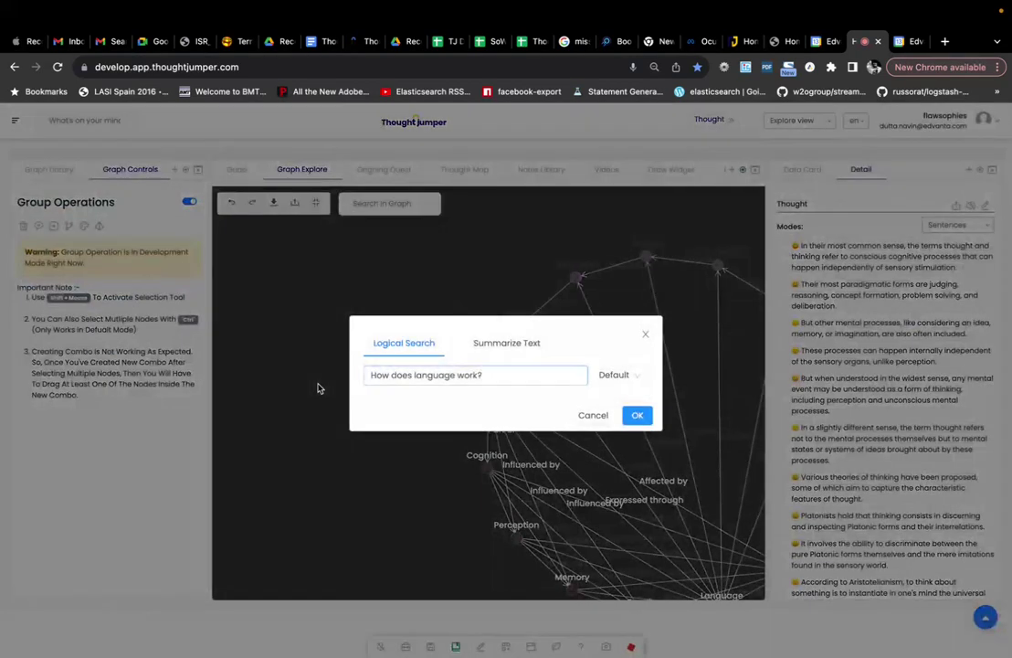
pyautogui.press('super+a')
pyautogui.write('How')
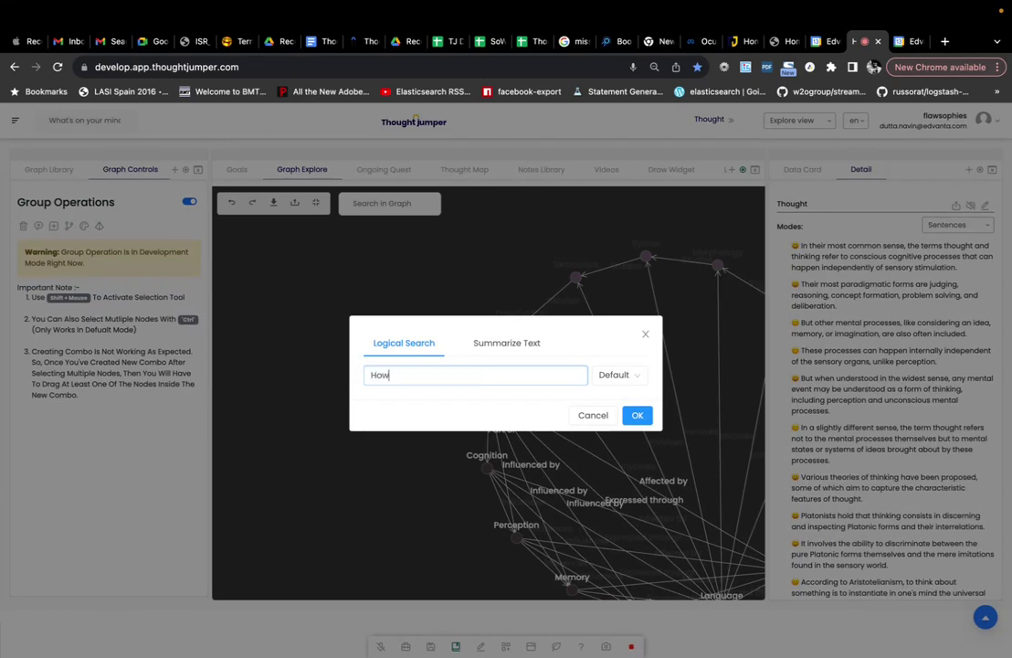
pyautogui.press('BackSpace')
pyautogui.press('BackSpace')
pyautogui.press('BackSpace')
pyautogui.write('What is a thought experiment?')
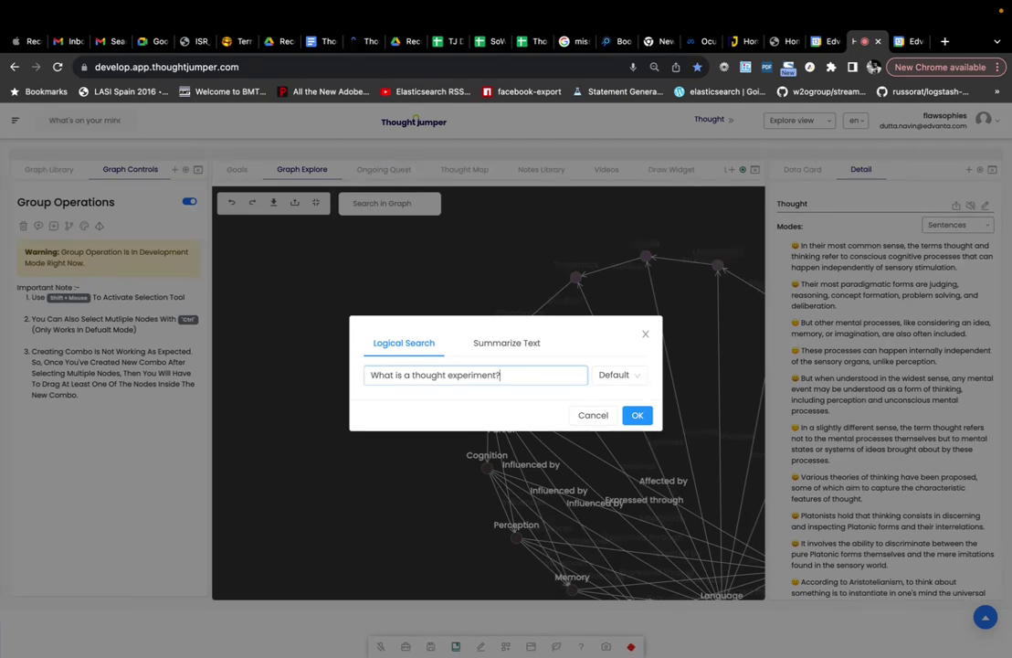
pyautogui.press('Return')
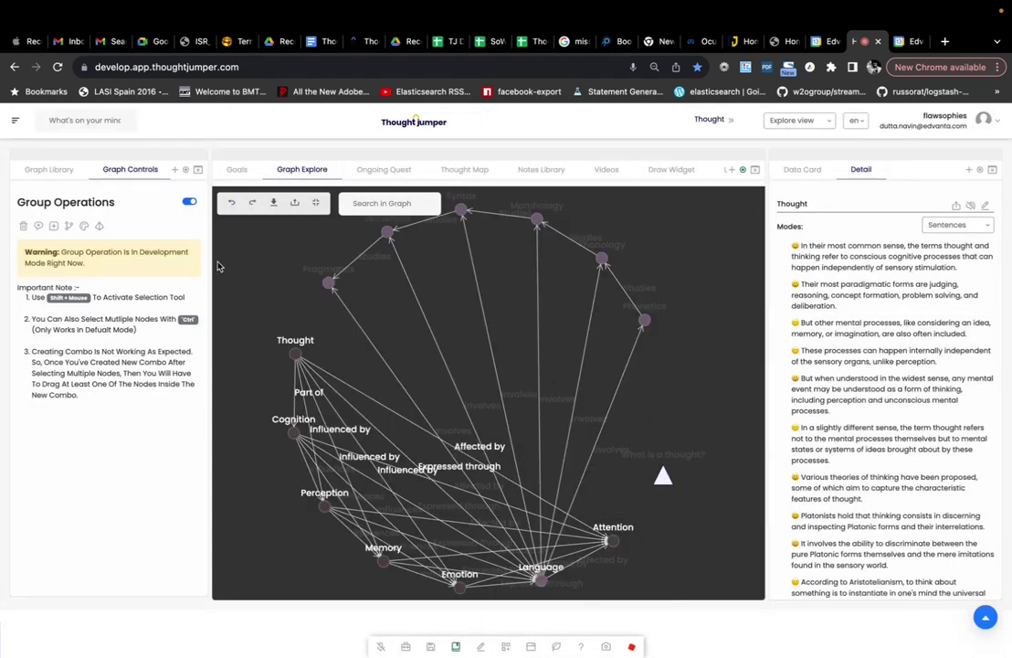
# - Turn off group operations, select the Thought node and rerun the Logical Search for "What is a thought experiment?"
pyautogui.click(187, 204)
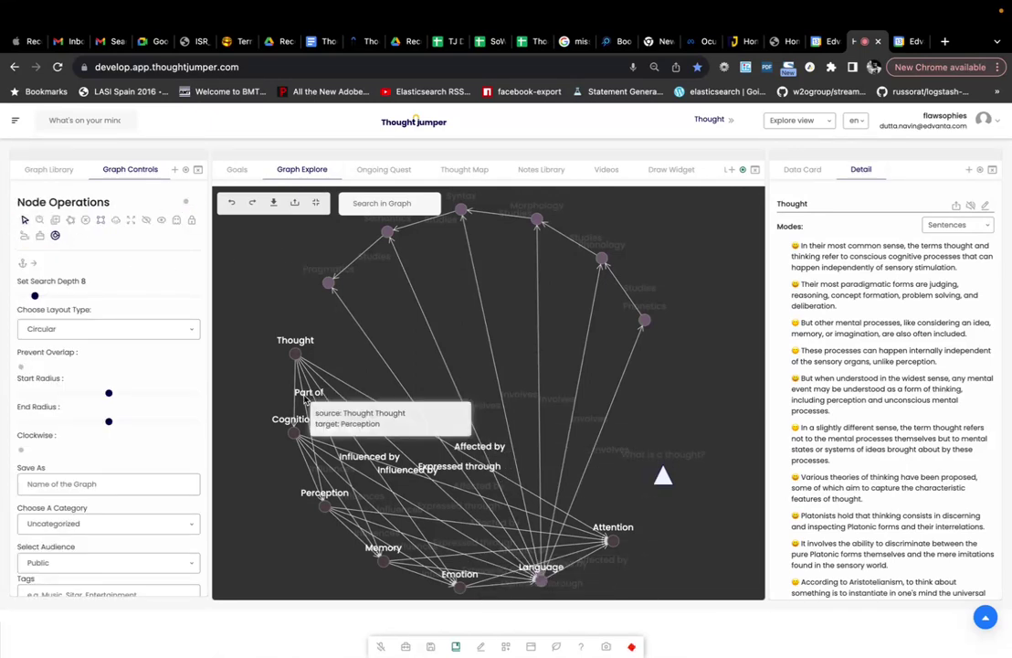
pyautogui.click(295, 354)
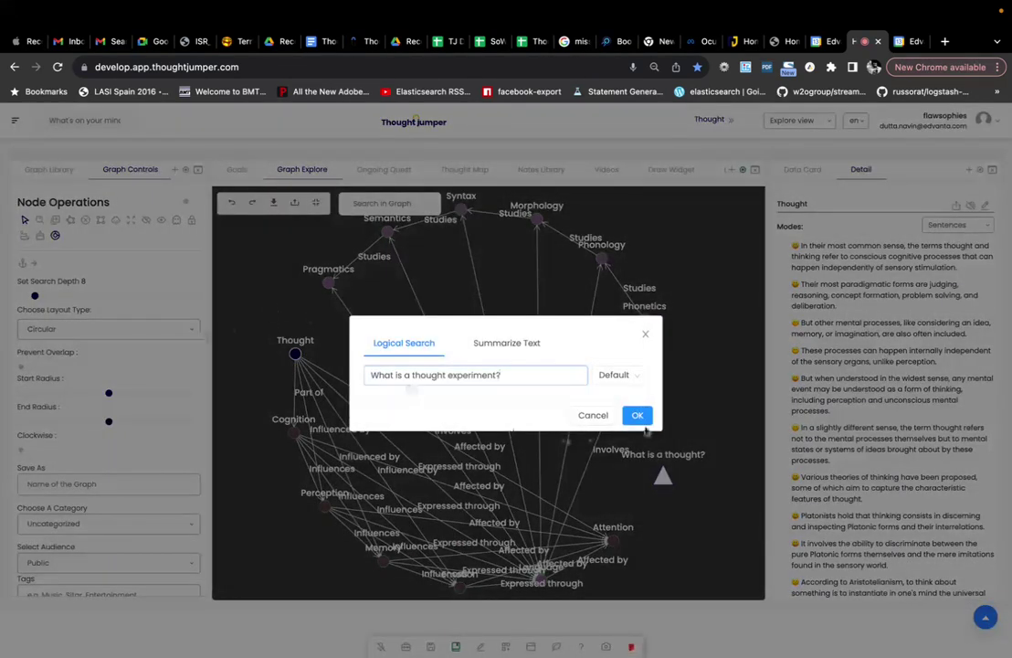
pyautogui.click(638, 414)
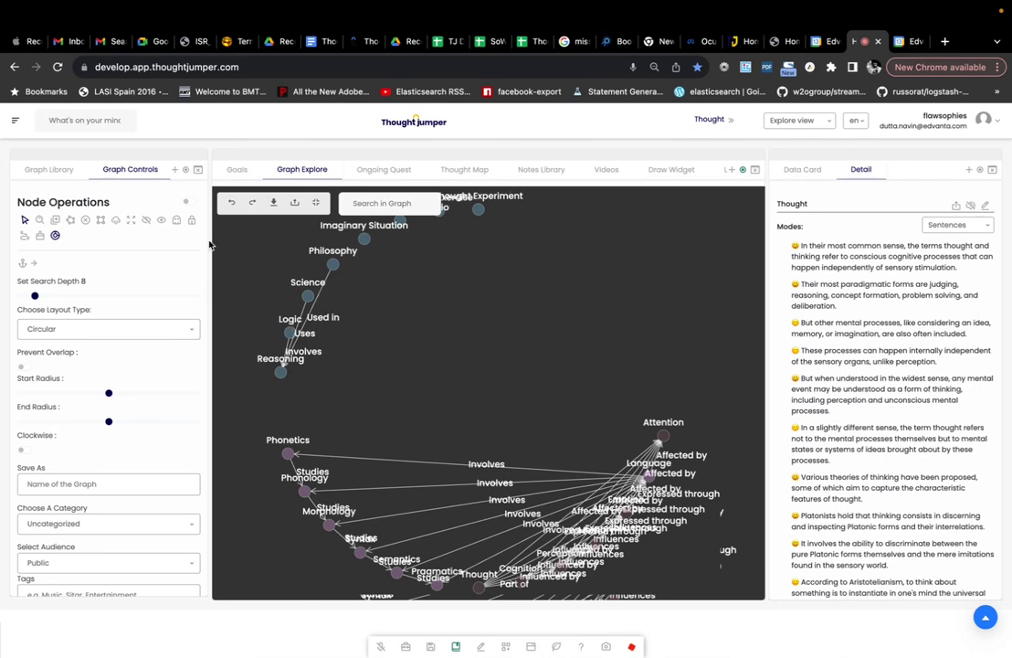
# - Focus the graph on the Thought Experiment node and spread out its Imaginary Situation, Philosophy and Science neighbours
pyautogui.click(100, 219)
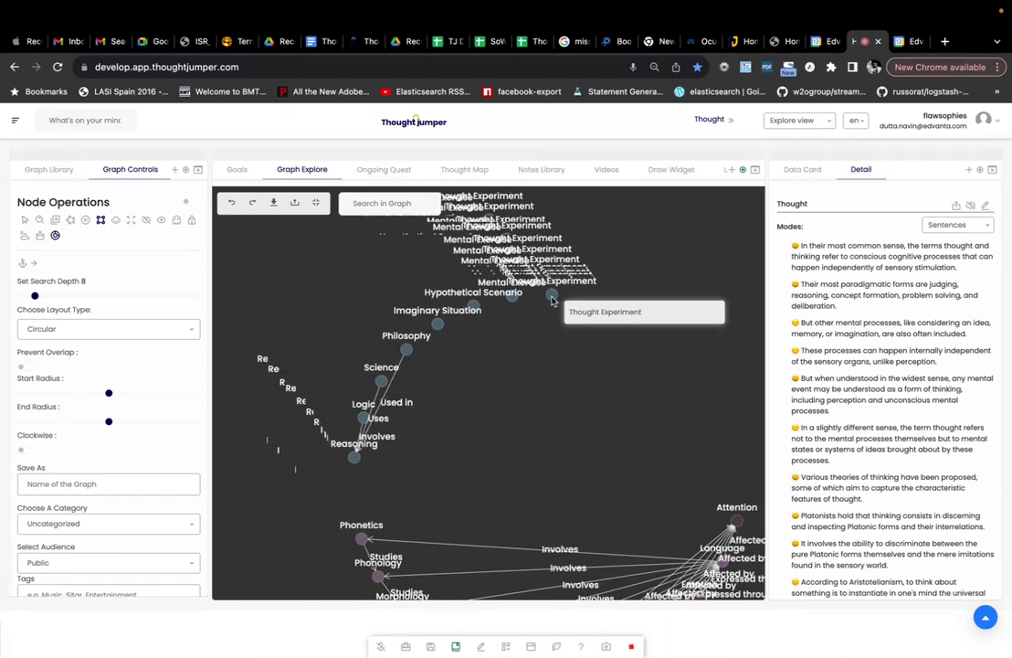
pyautogui.click(553, 301)
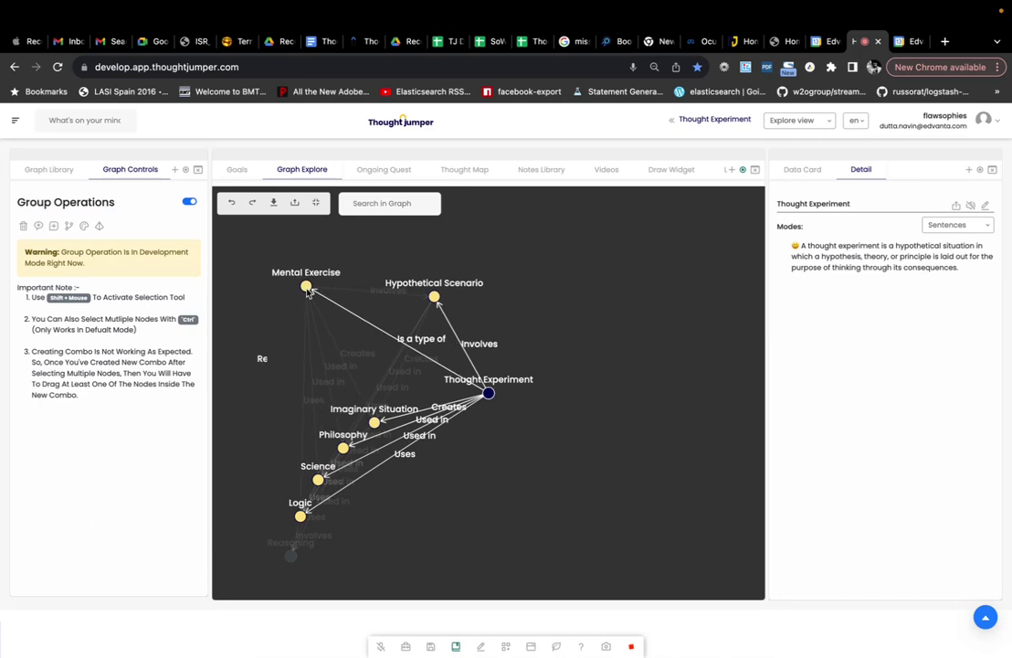
pyautogui.moveTo(373, 423); pyautogui.dragTo(291, 362)
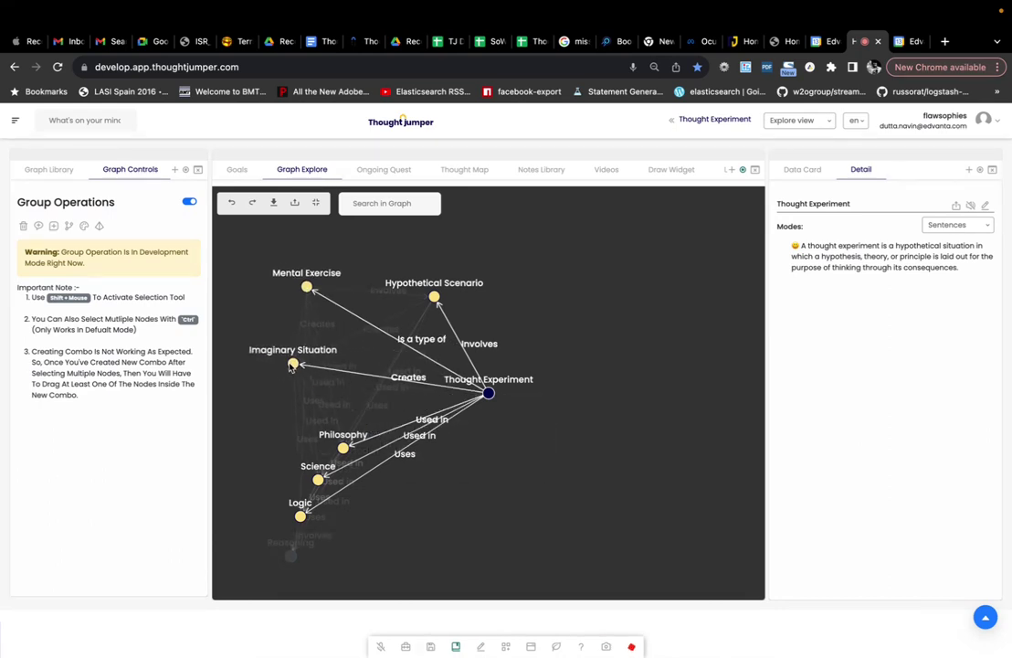
pyautogui.moveTo(337, 447); pyautogui.dragTo(259, 417)
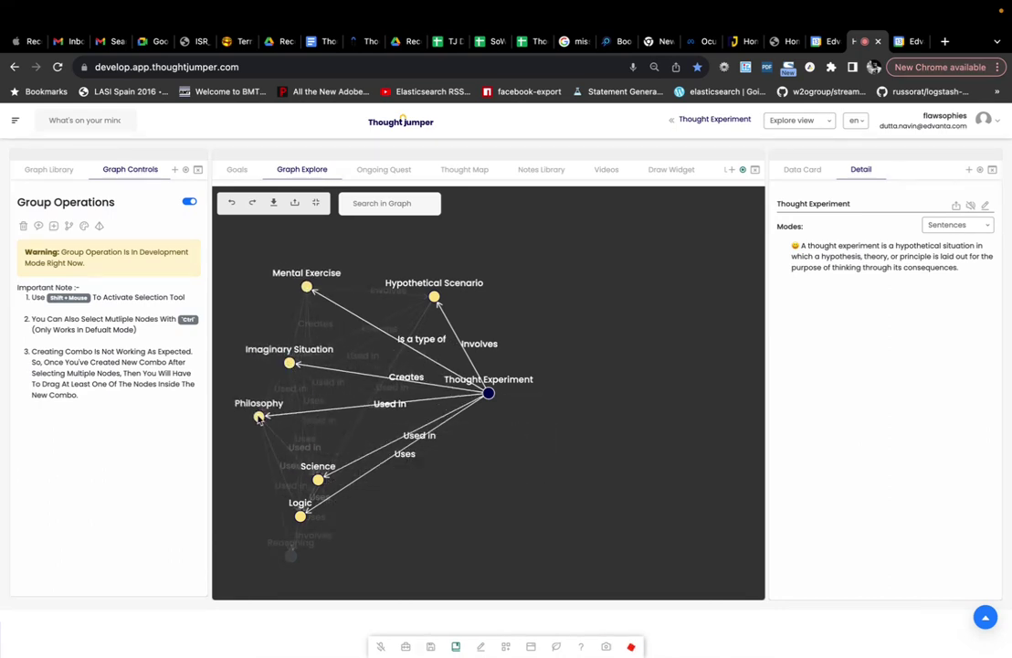
pyautogui.rightClick(320, 477)
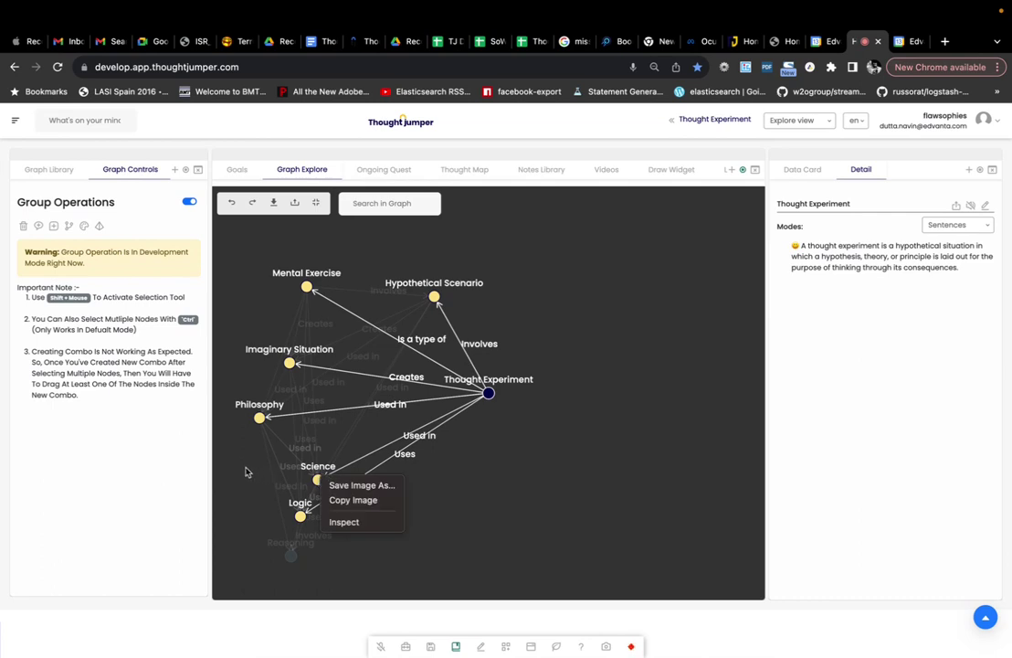
pyautogui.click(247, 471)
pyautogui.moveTo(317, 480); pyautogui.dragTo(253, 478)
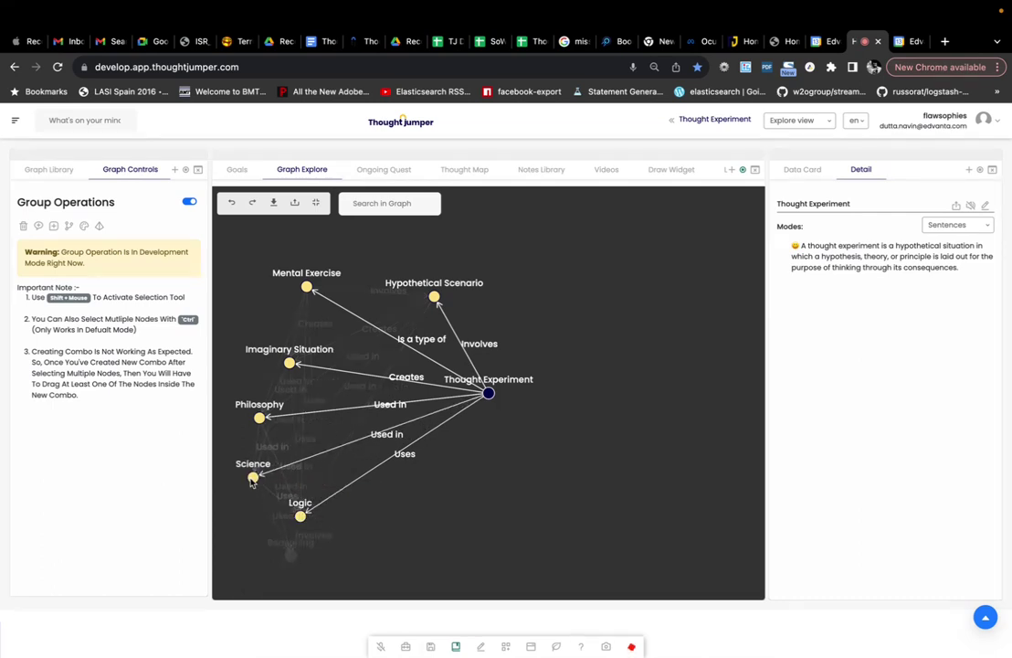
# - Select the Logic node in the graph to bring up its sentences and connections
pyautogui.click(301, 517)
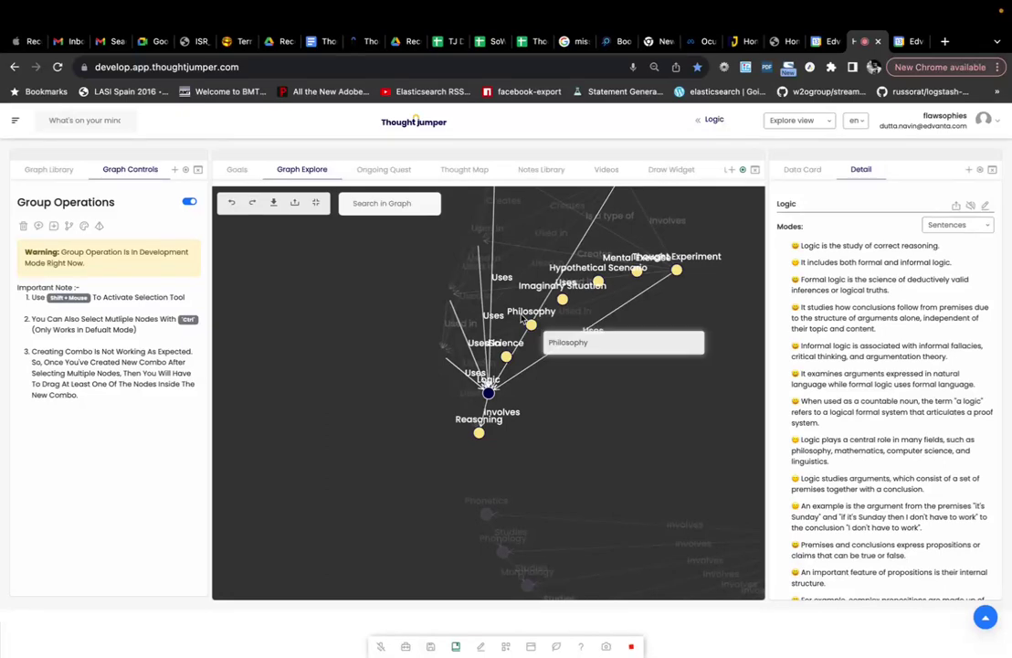
pyautogui.press('super+shift+q')
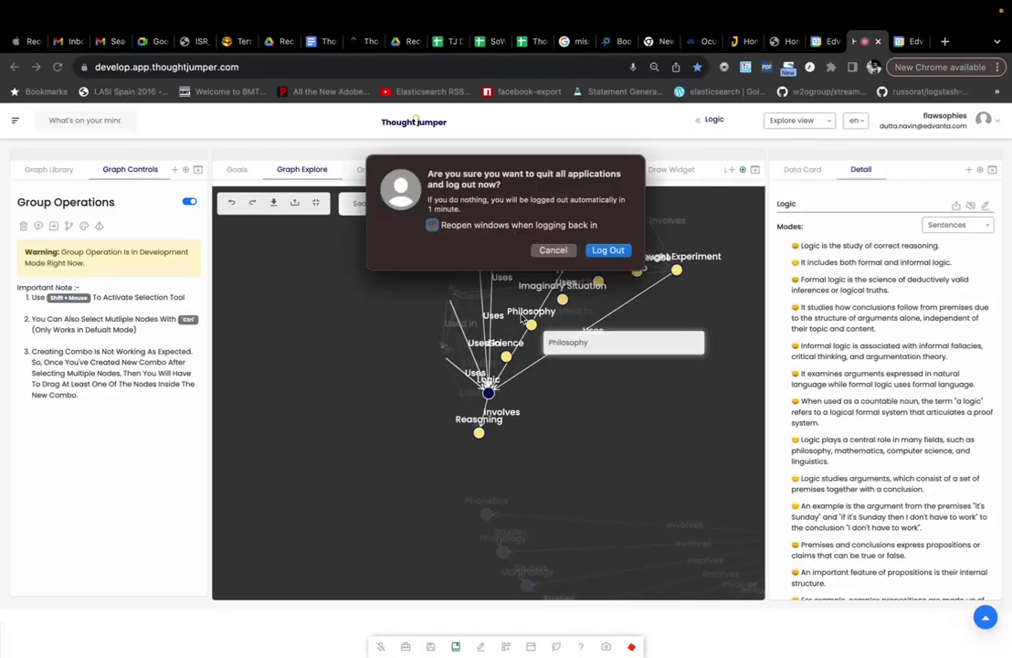
pyautogui.click(552, 252)
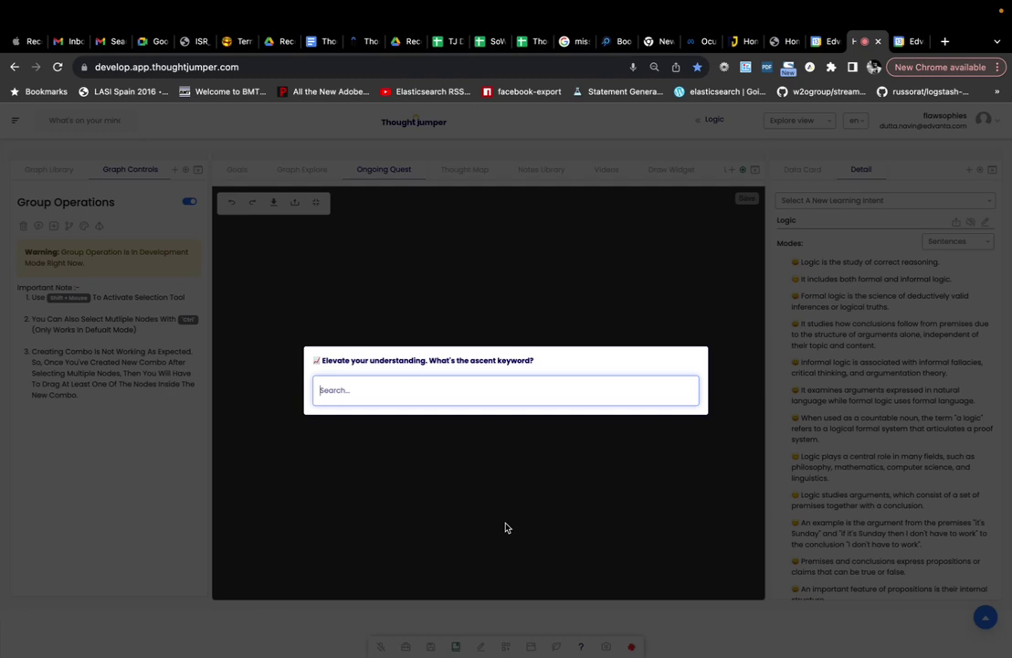
# - Generate an ongoing quest for "Famous thought experiments in the 21st century" and fit the whole quest tree in view
pyautogui.write('wh')
pyautogui.press('BackSpace')
pyautogui.press('BackSpace')
pyautogui.write('Wh')
pyautogui.write('a')
pyautogui.press('BackSpace')
pyautogui.press('BackSpace')
pyautogui.press('BackSpace')
pyautogui.write('Fo')
pyautogui.write('mous thought experiments in the 21st century')
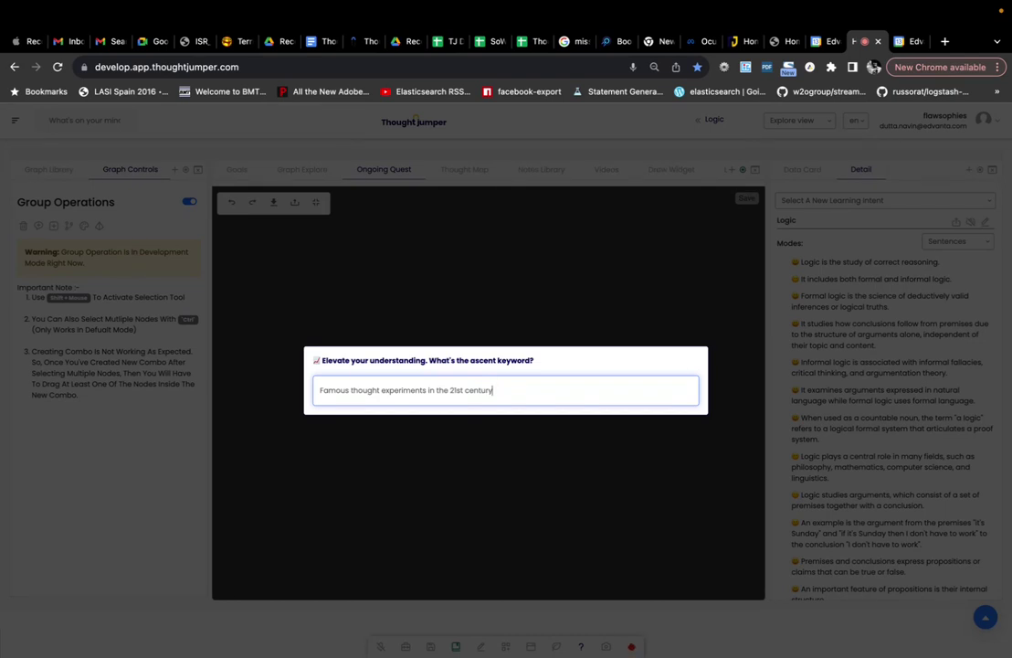
pyautogui.press('Return')
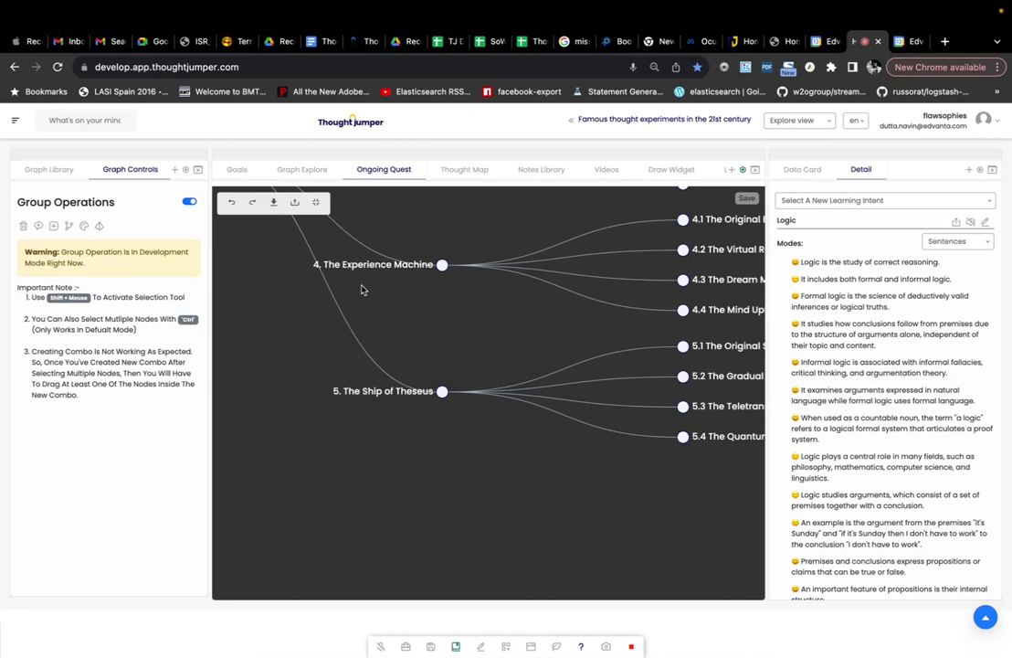
pyautogui.click(316, 202)
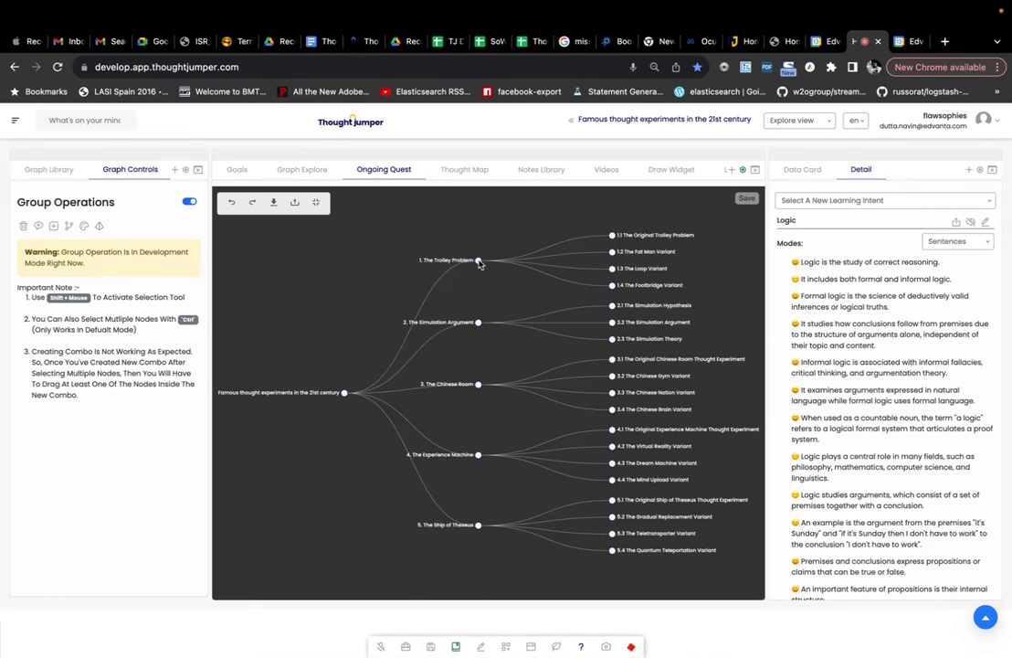
# - Set the learning intent to "Give me examples" and generate the content for the quest node "1. The Trolley Problem"
pyautogui.click(909, 200)
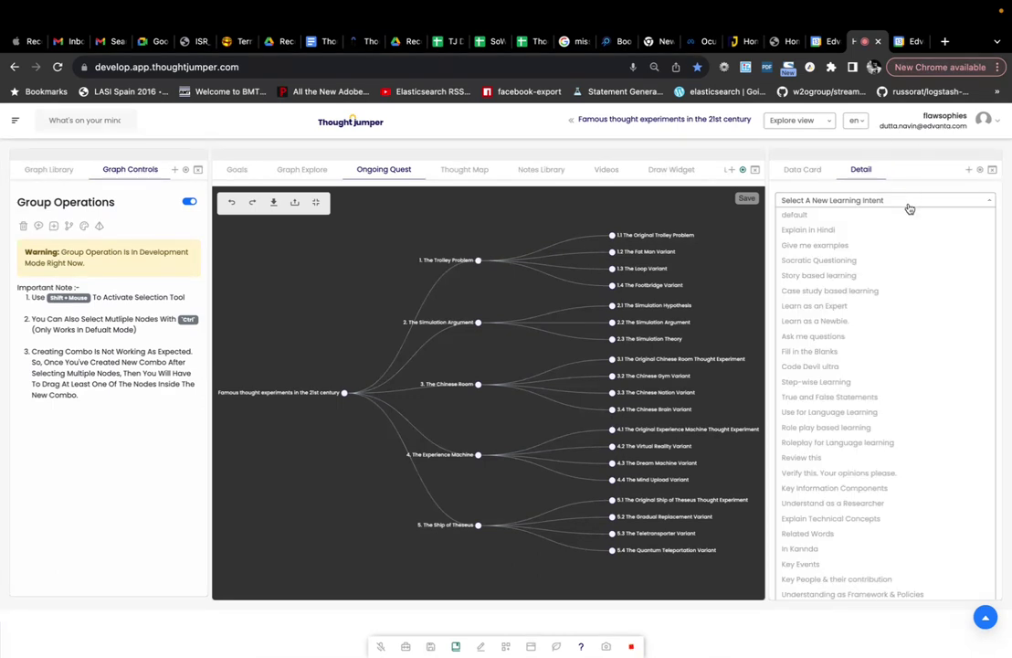
pyautogui.click(849, 248)
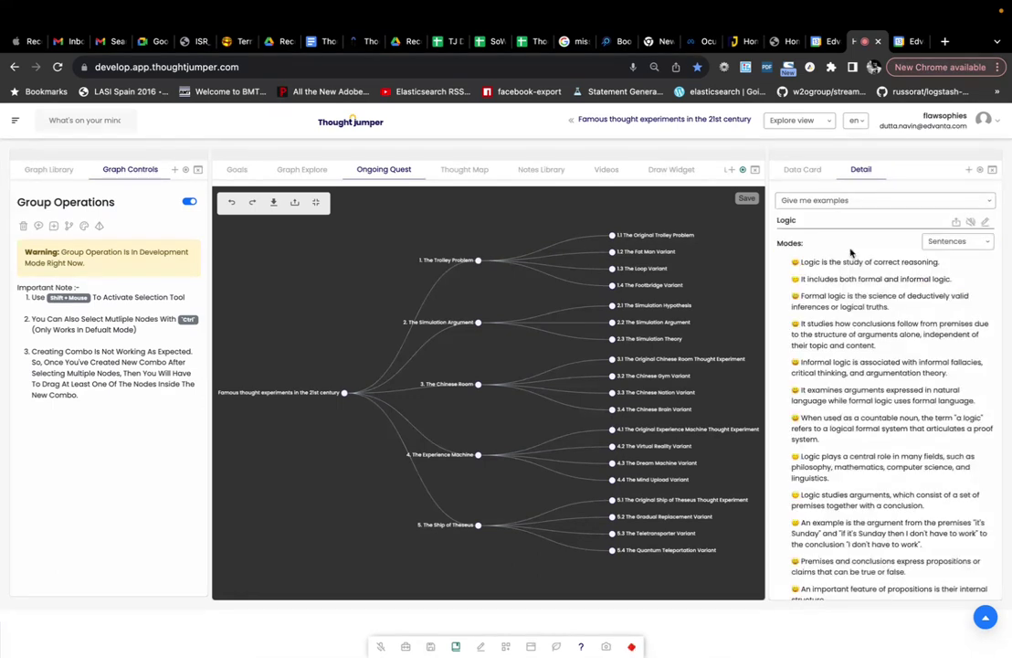
pyautogui.click(477, 263)
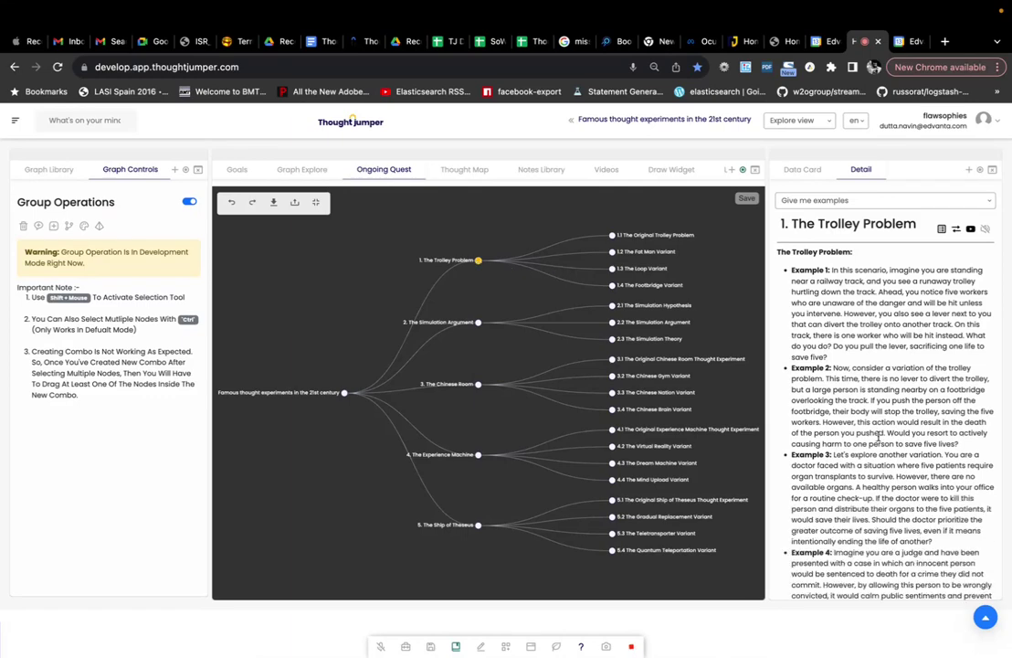
# - Review the Trolley Problem examples, its "Keeping track of your trolleys" reference page and a short playback of the first suggested video
pyautogui.scroll(-5, 877, 436)
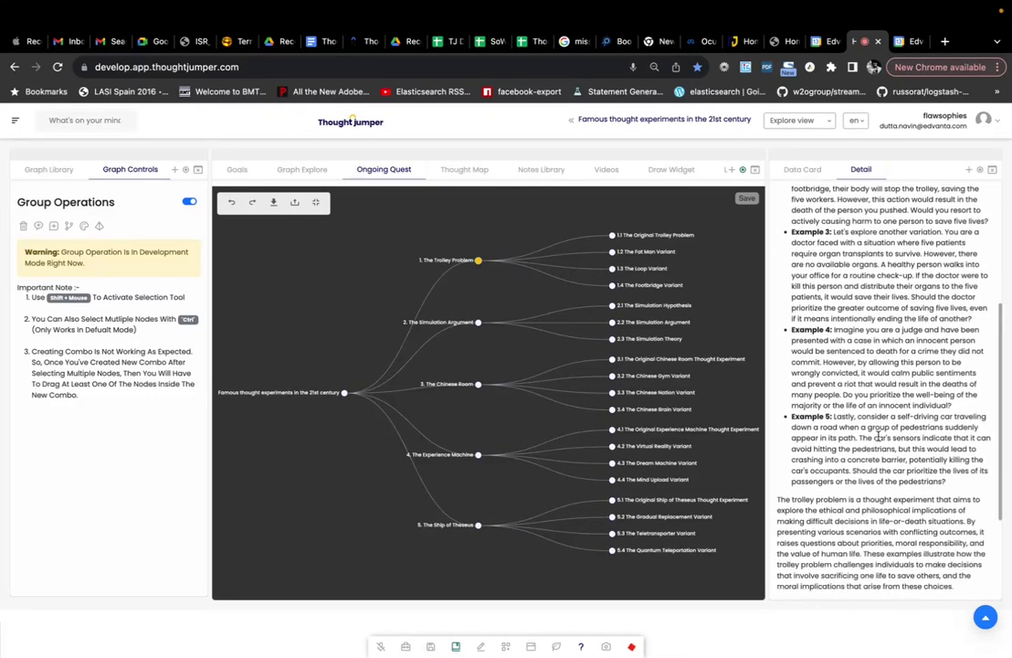
pyautogui.scroll(-4, 878, 437)
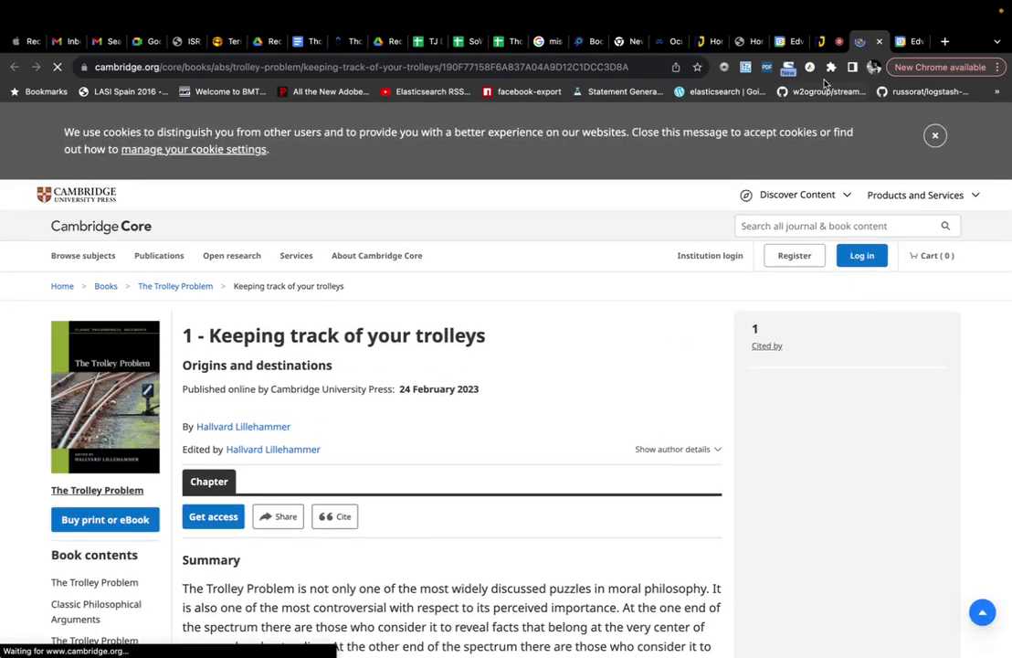
pyautogui.click(835, 41)
pyautogui.scroll(-2, 877, 445)
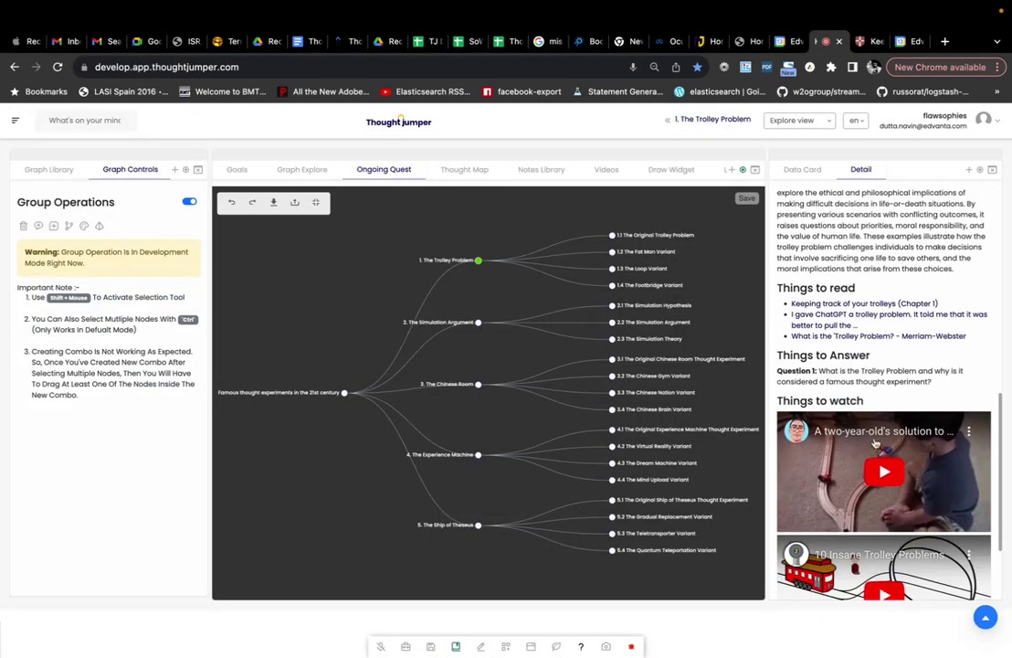
pyautogui.click(894, 469)
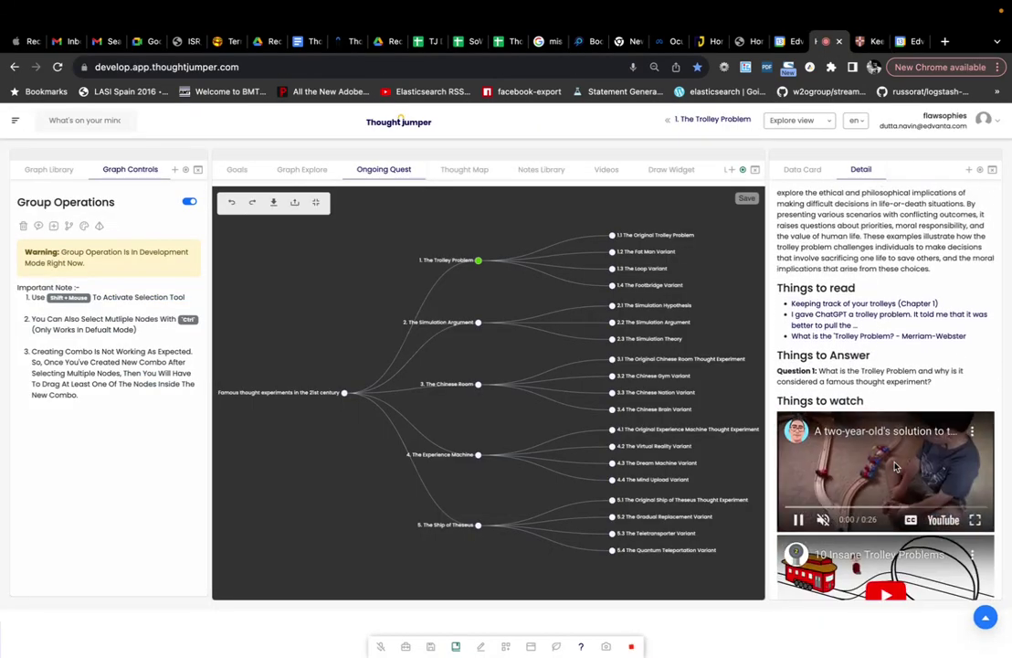
pyautogui.click(798, 519)
pyautogui.scroll(-3, 960, 363)
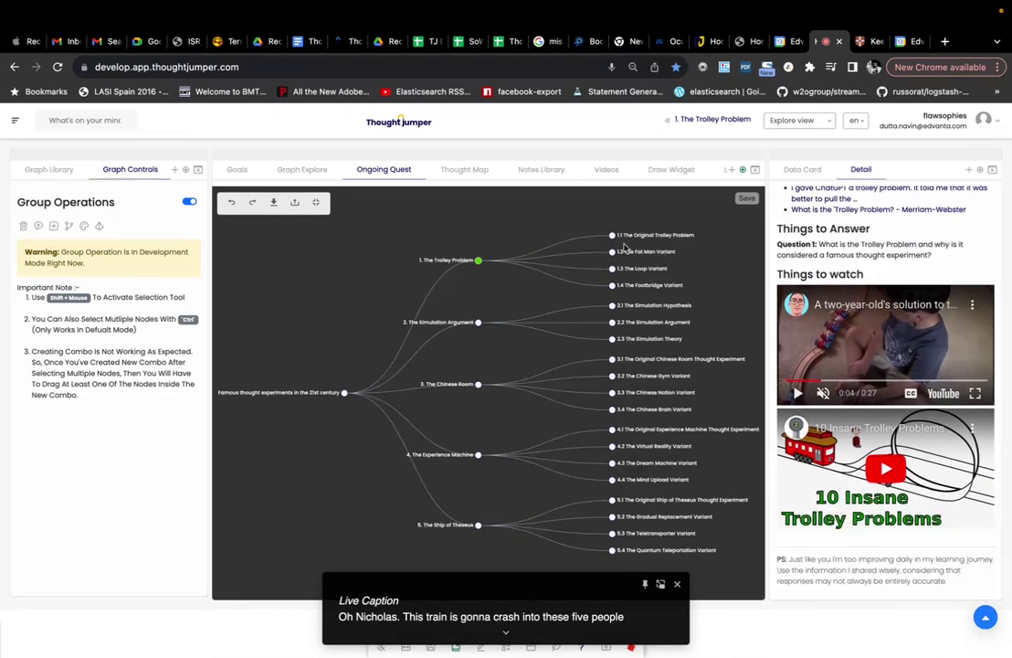
# - Add a child node "Give top 5 interview questions" under "1. The Trolley Problem"
pyautogui.rightClick(476, 265)
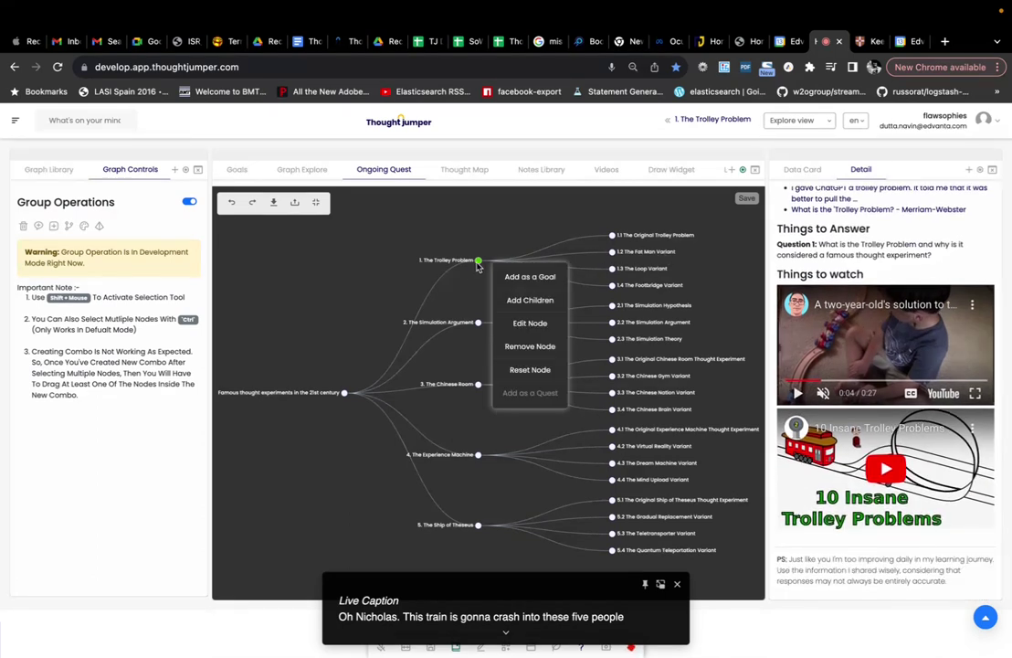
pyautogui.click(526, 304)
pyautogui.write('G')
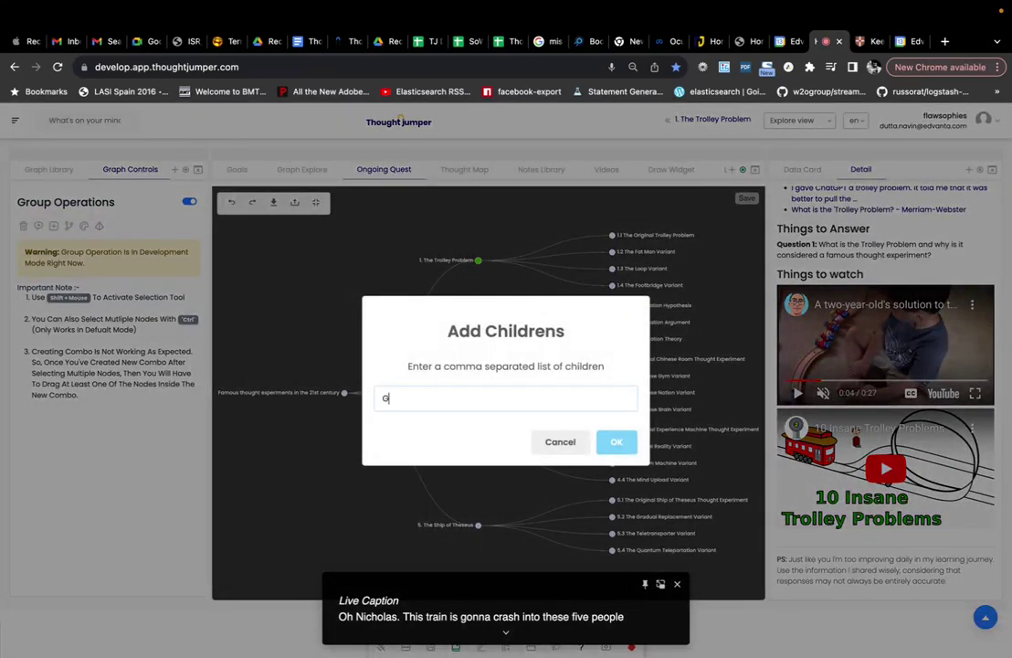
pyautogui.write('oiveive top 5 interview questions')
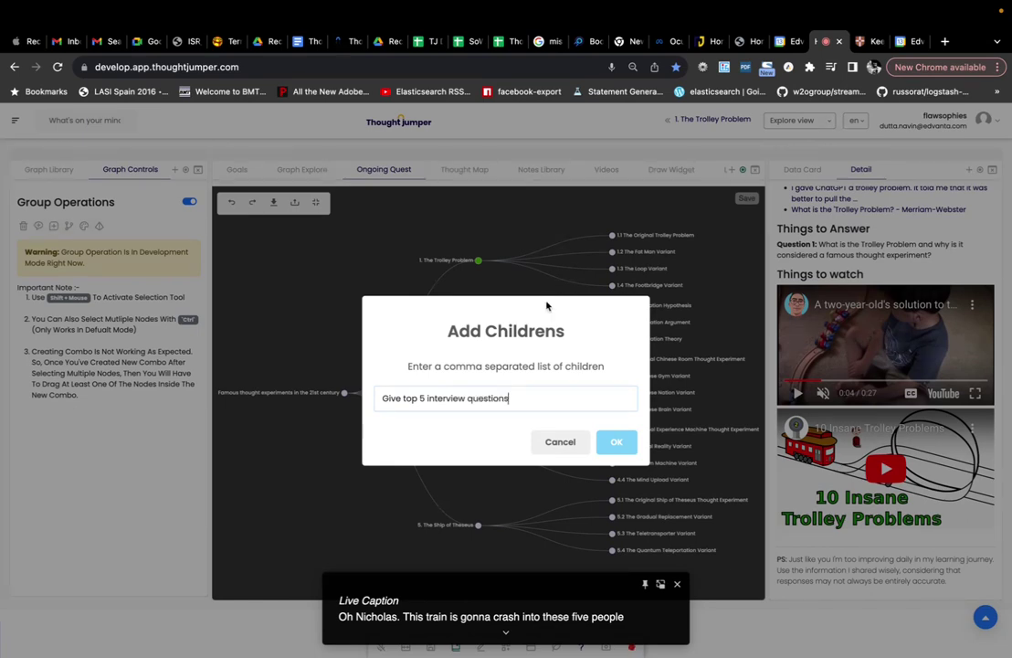
pyautogui.click(619, 450)
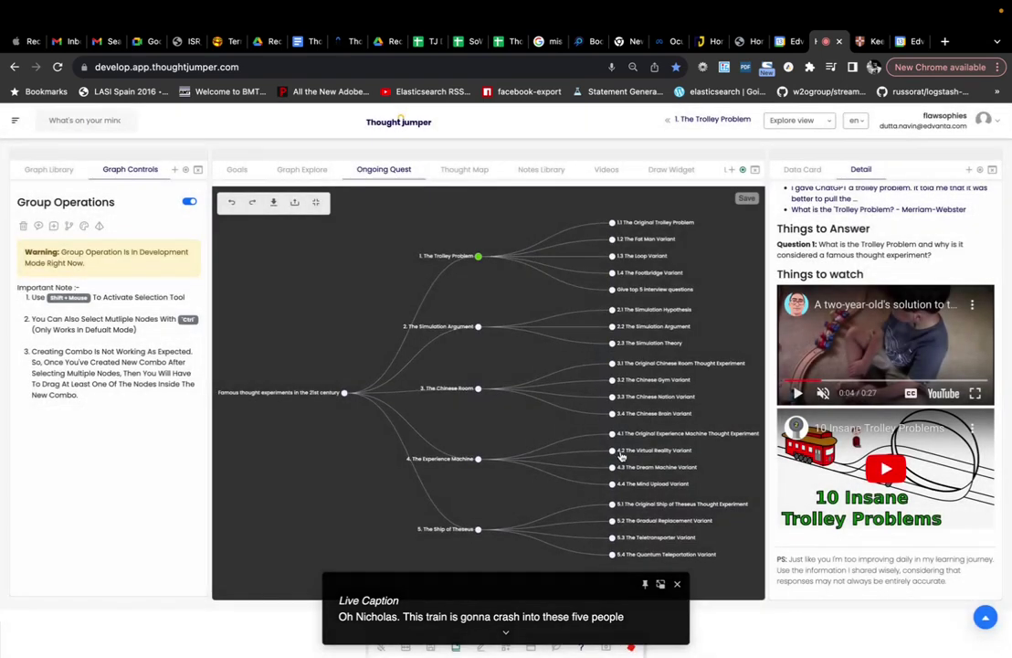
# - Set the learning intent to "Interview me" and generate and read the answers for the "Give top 5 interview questions" node
pyautogui.scroll(10, 852, 219)
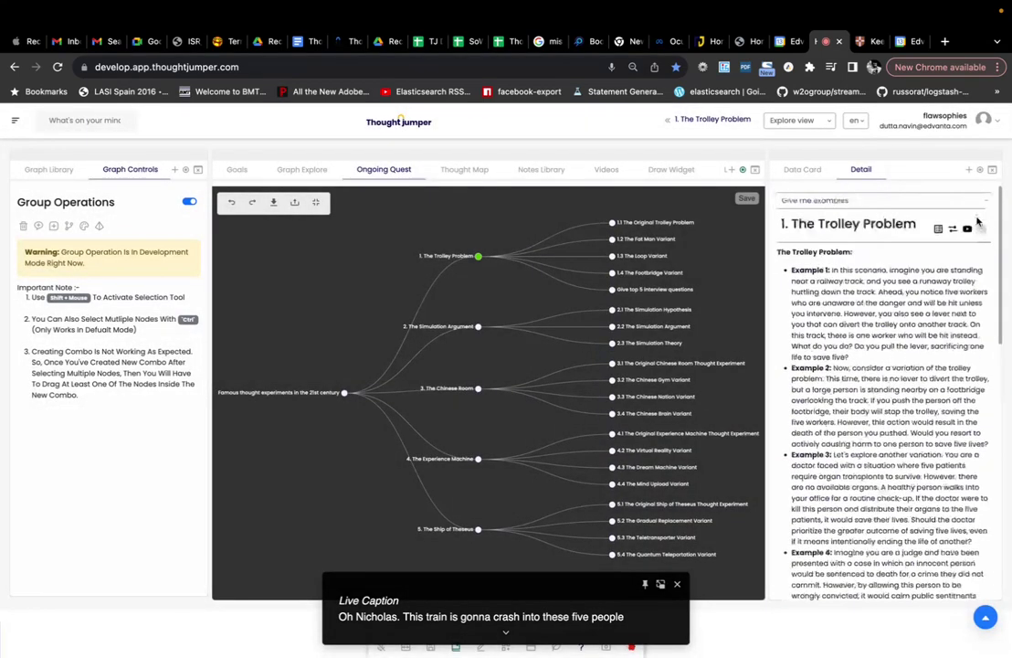
pyautogui.click(910, 204)
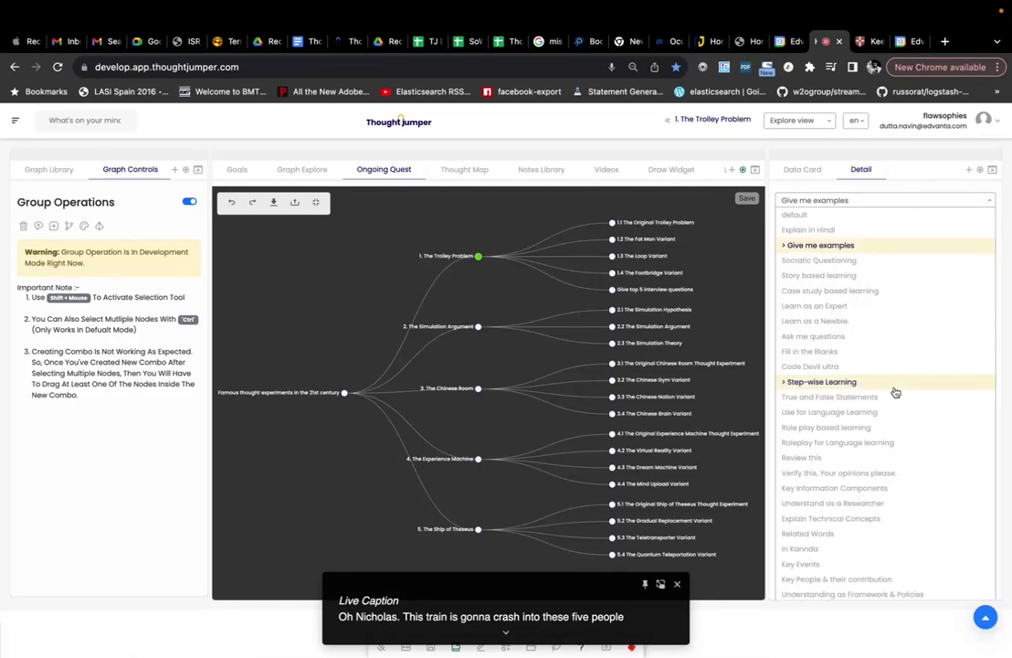
pyautogui.scroll(-3, 895, 392)
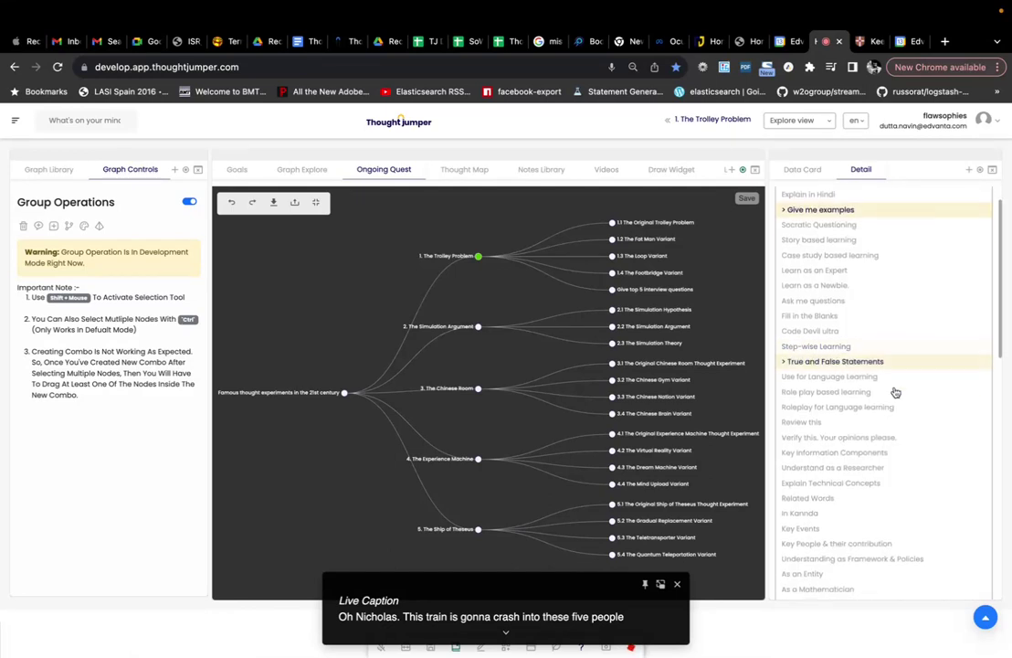
pyautogui.scroll(-10, 887, 493)
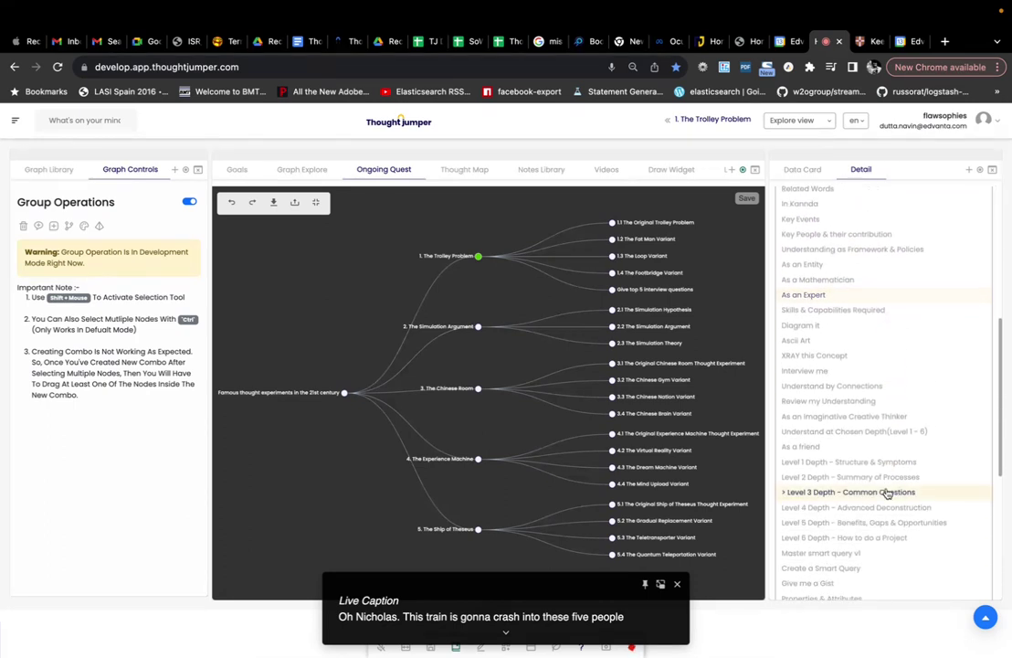
pyautogui.scroll(8, 891, 491)
pyautogui.click(885, 297)
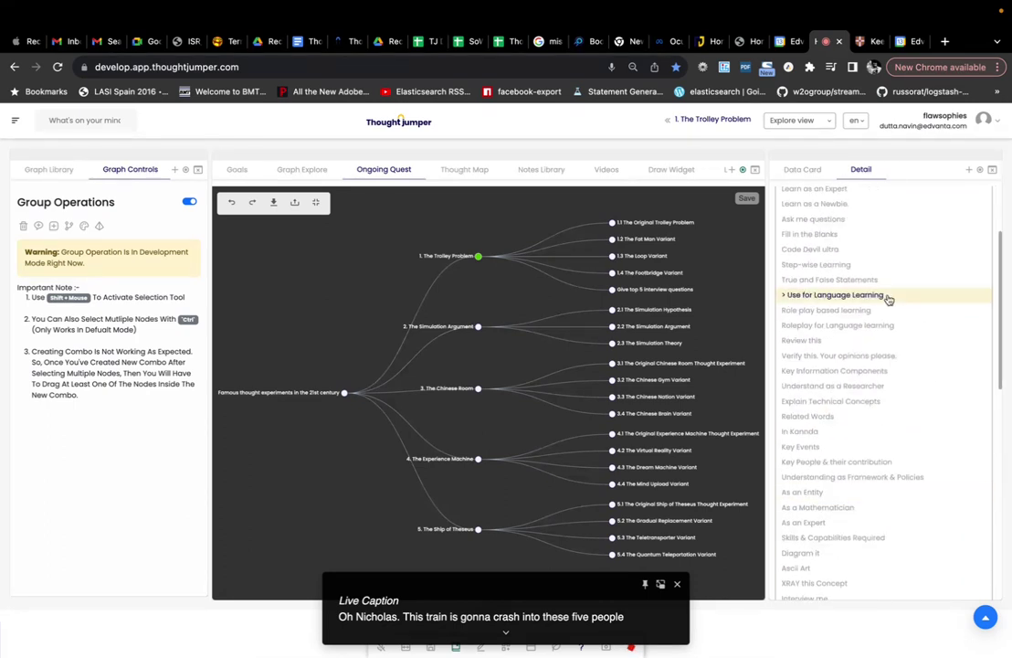
pyautogui.scroll(4, 888, 300)
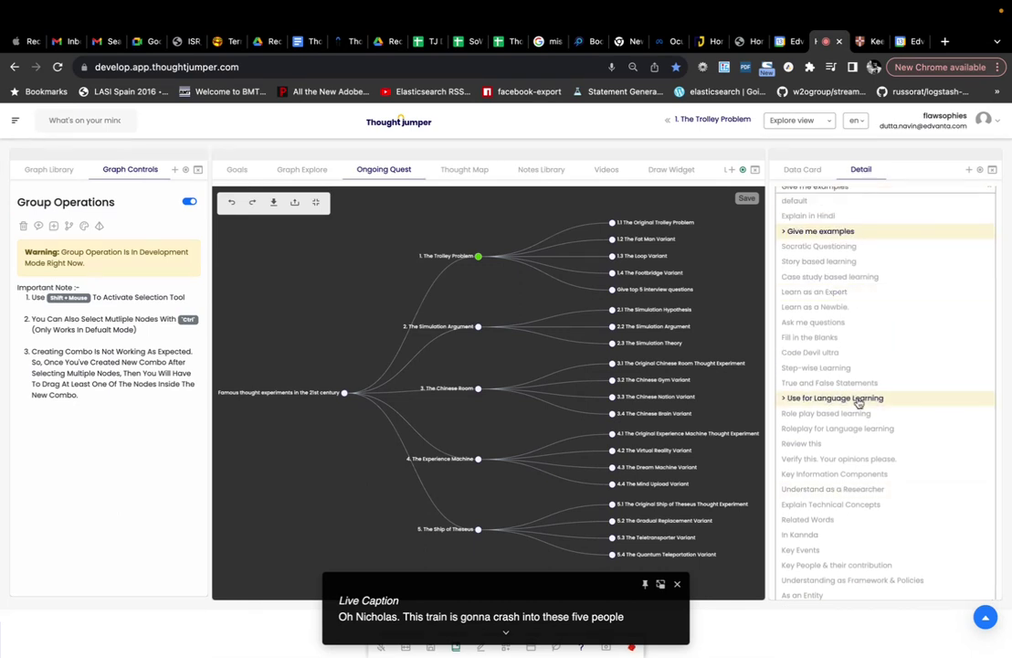
pyautogui.scroll(-4, 859, 402)
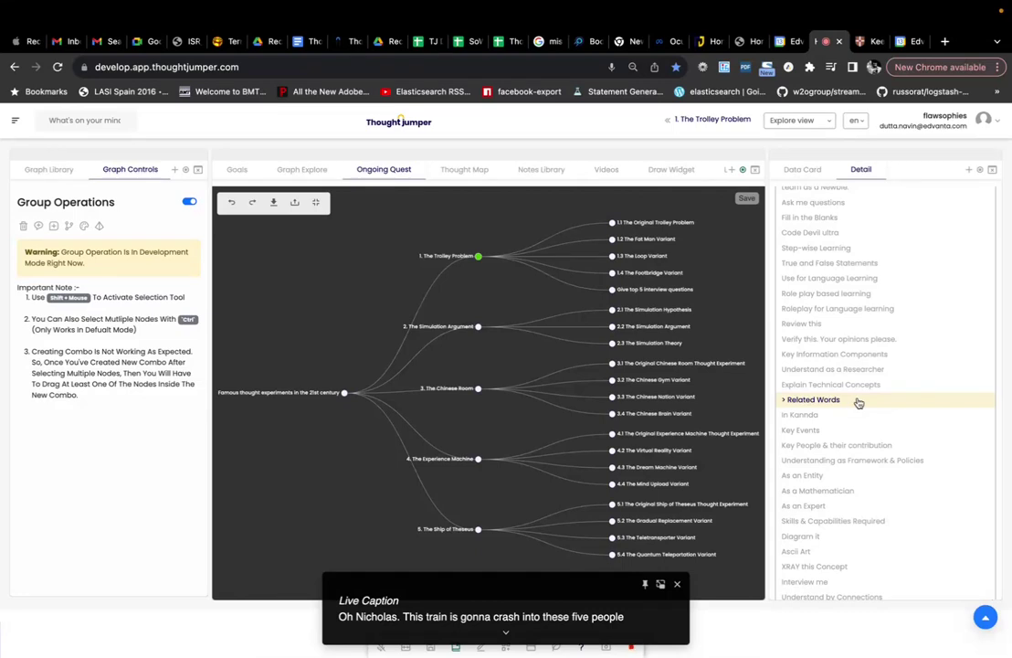
pyautogui.scroll(-9, 859, 402)
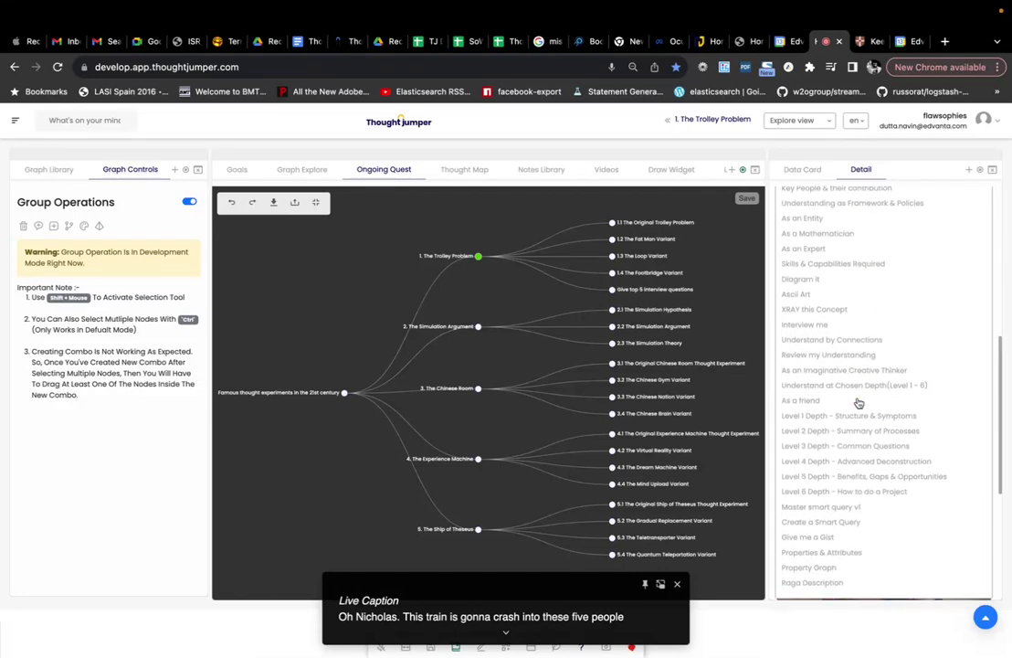
pyautogui.click(812, 327)
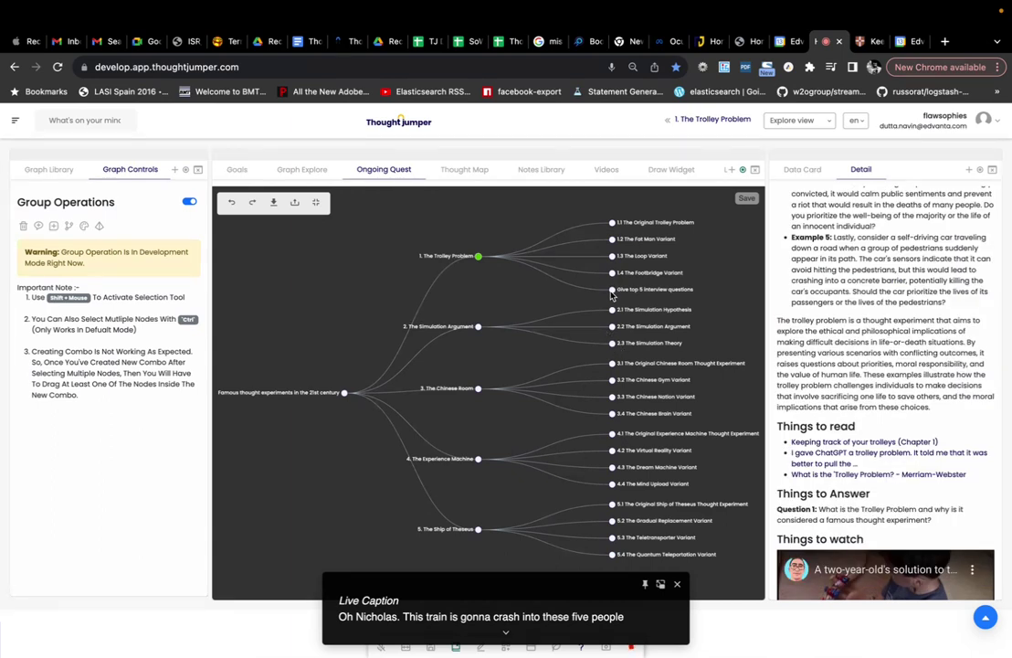
pyautogui.click(612, 290)
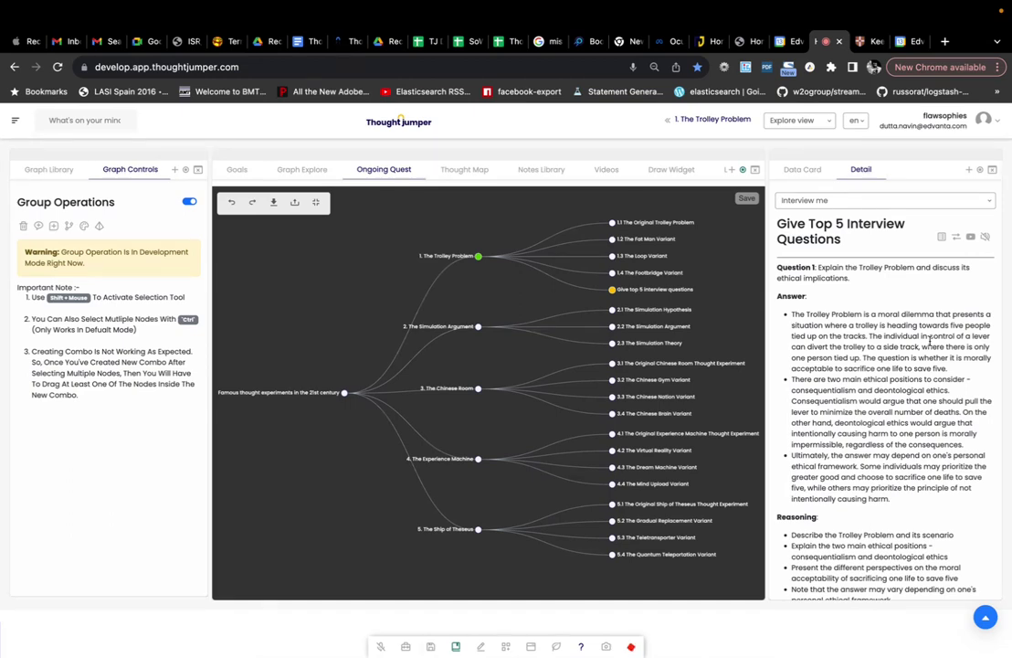
pyautogui.scroll(-5, 930, 340)
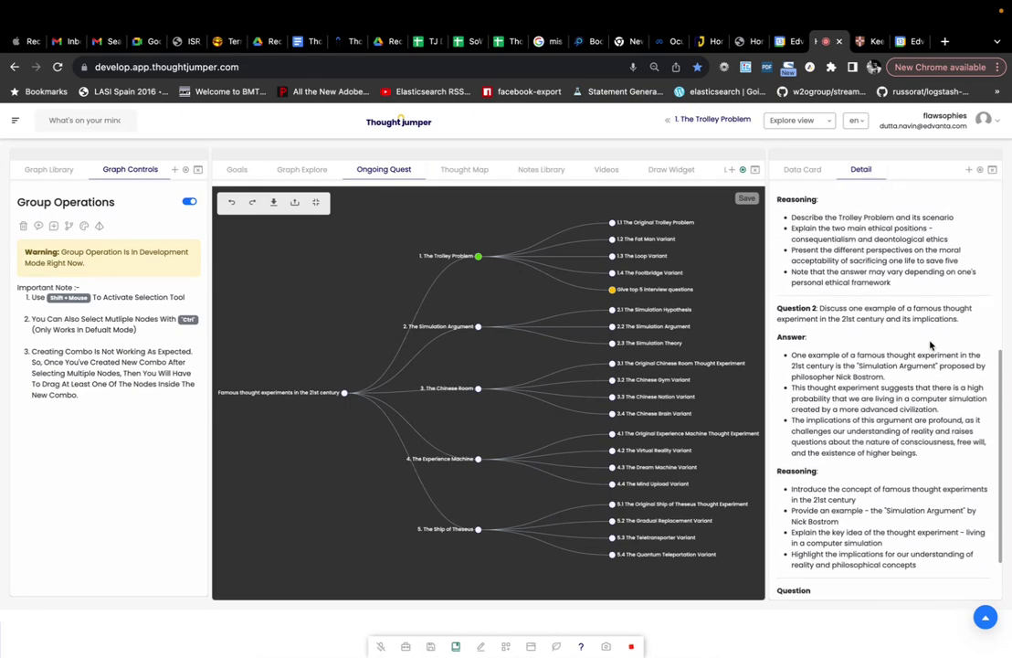
# - Copy Question 1 and its complete answer, without the reasoning, from the "Give Top 5 Interview Questions" details
pyautogui.scroll(5, 929, 345)
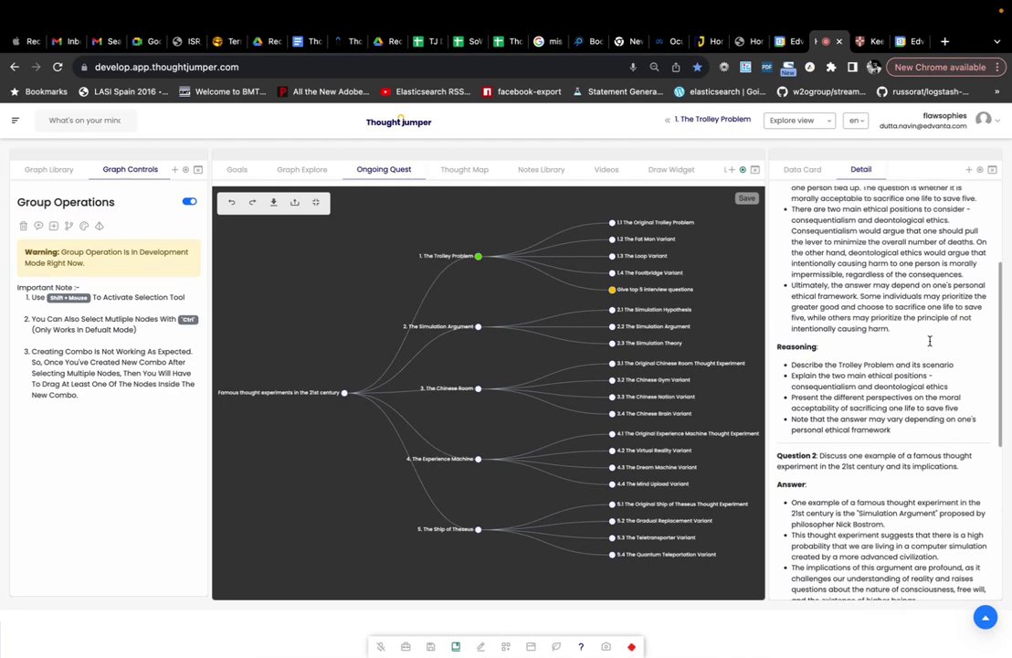
pyautogui.scroll(3, 930, 341)
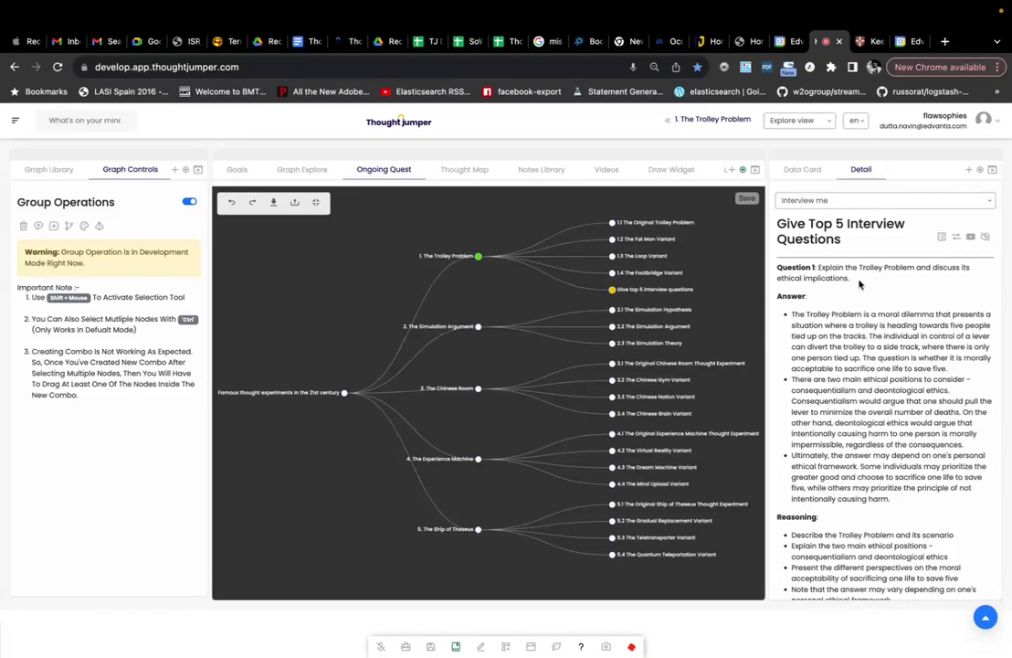
pyautogui.tripleClick(825, 265)
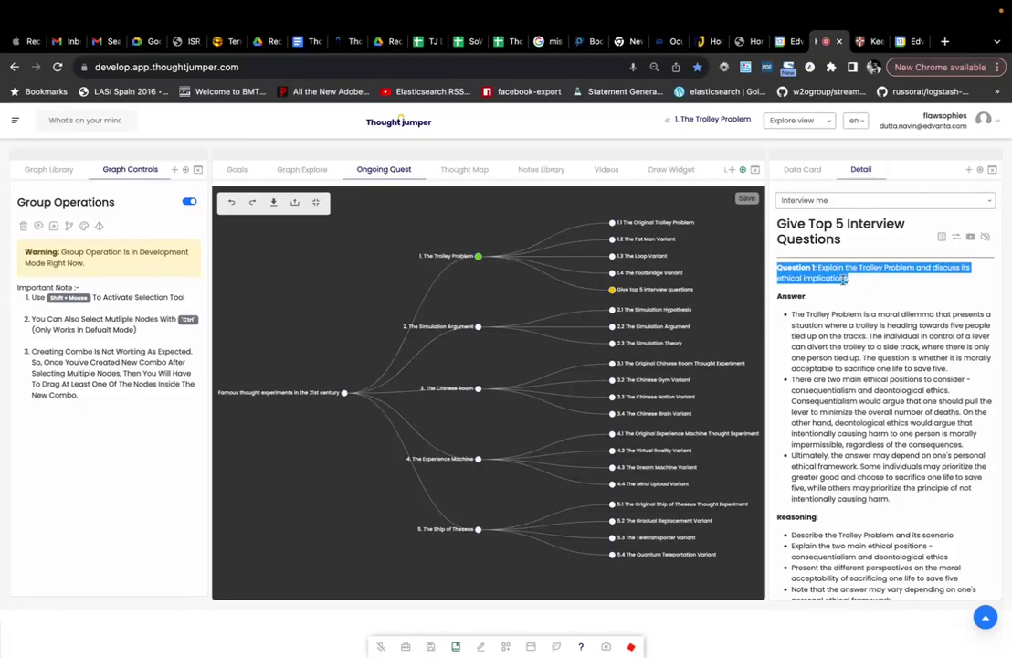
pyautogui.click(843, 278)
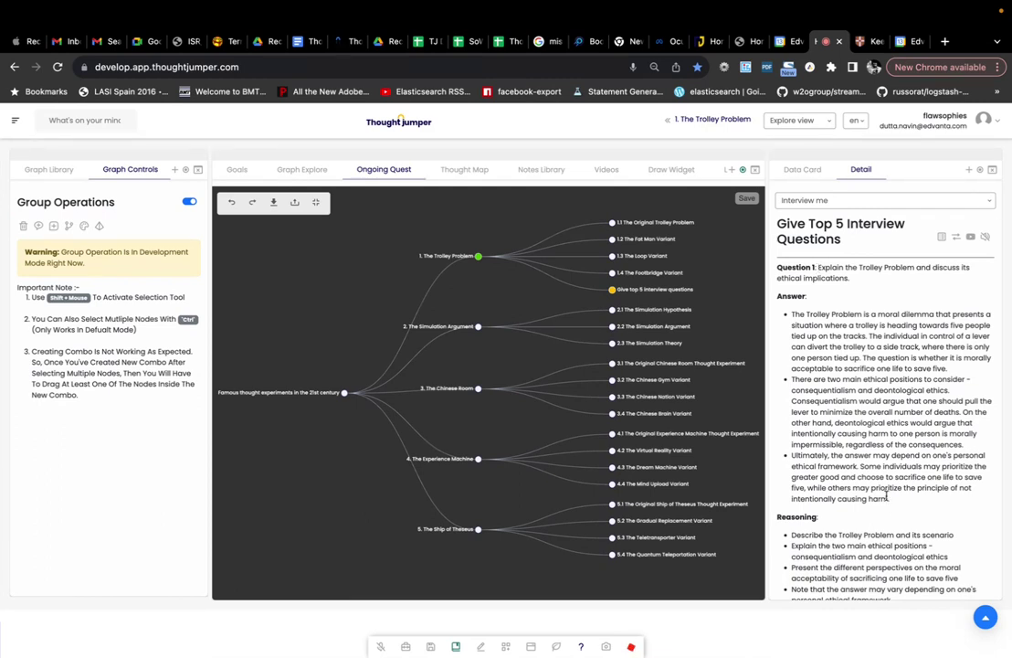
pyautogui.moveTo(891, 498); pyautogui.dragTo(848, 366)
pyautogui.tripleClick(822, 270)
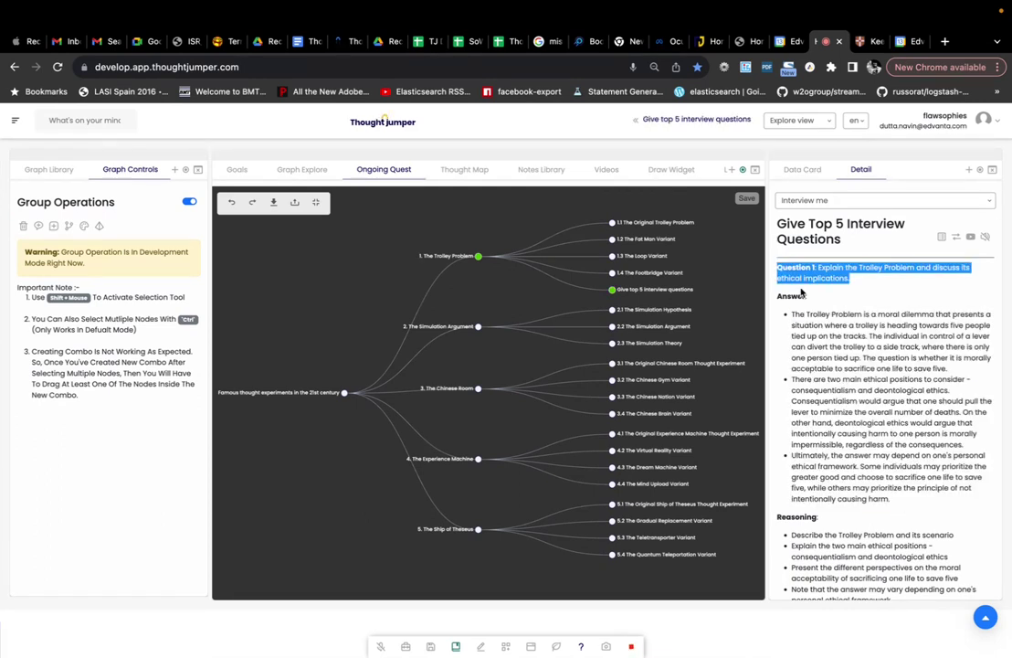
pyautogui.click(862, 291)
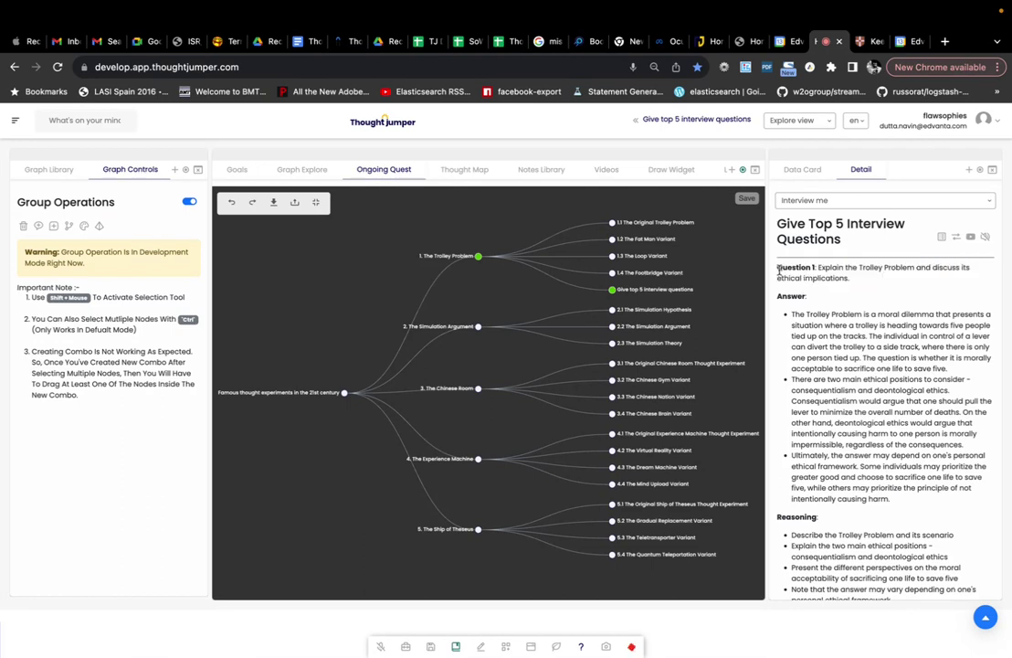
pyautogui.moveTo(778, 266); pyautogui.dragTo(947, 515)
pyautogui.hotkey('ctrl', 'c')
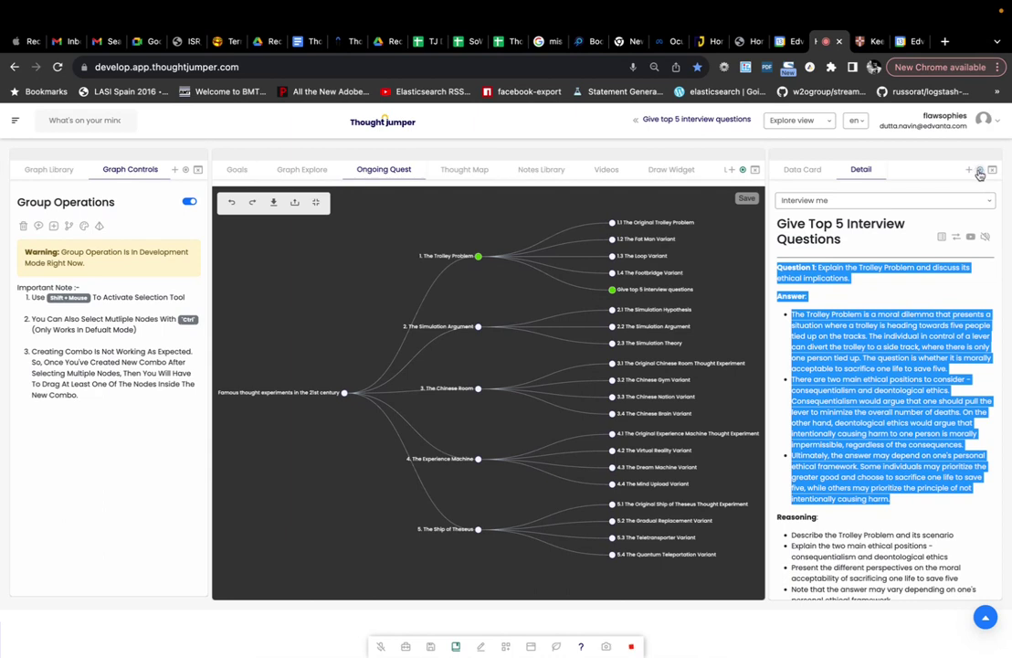
# - Open a note editor and paste the copied question and answer twice, with a "---" line between the copies
pyautogui.click(907, 220)
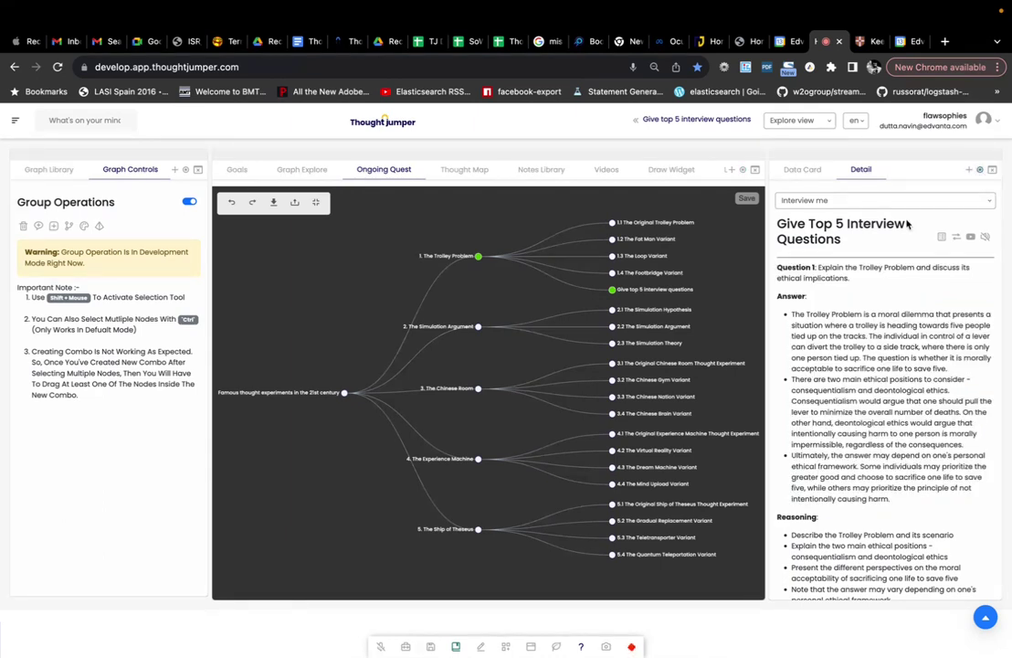
pyautogui.click(907, 223)
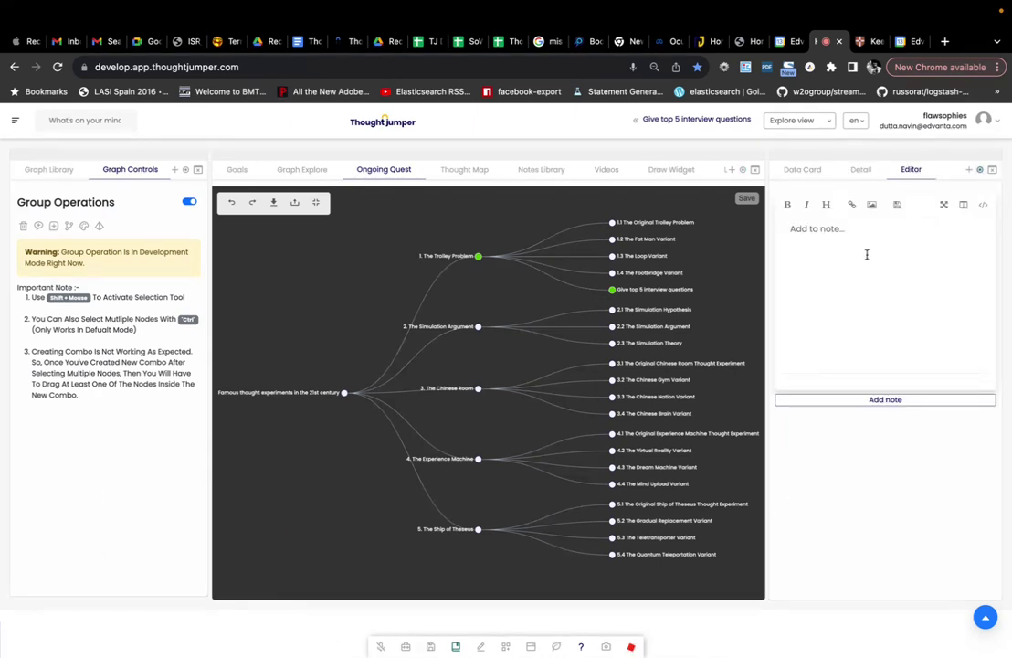
pyautogui.click(867, 255)
pyautogui.hotkey('ctrl', 'v')
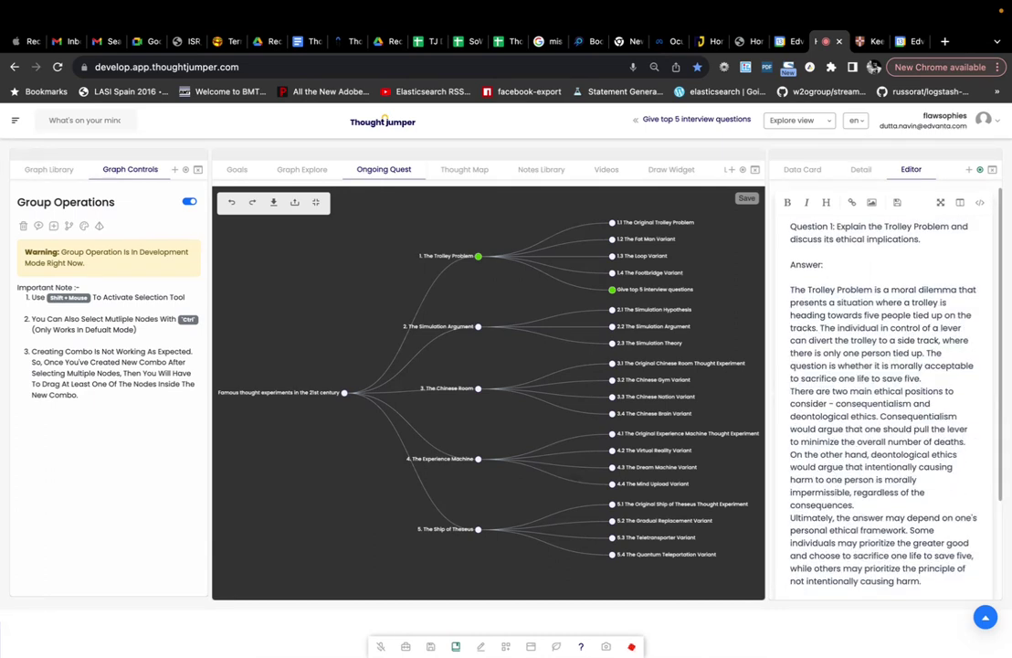
pyautogui.write('---')
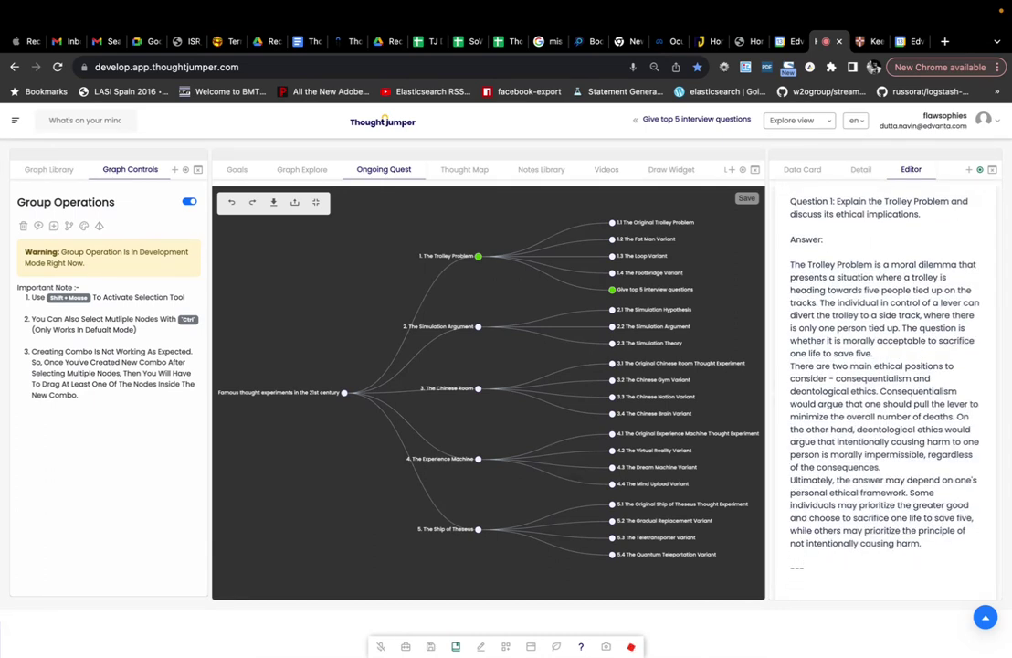
pyautogui.press('Return')
pyautogui.hotkey('ctrl', 'v')
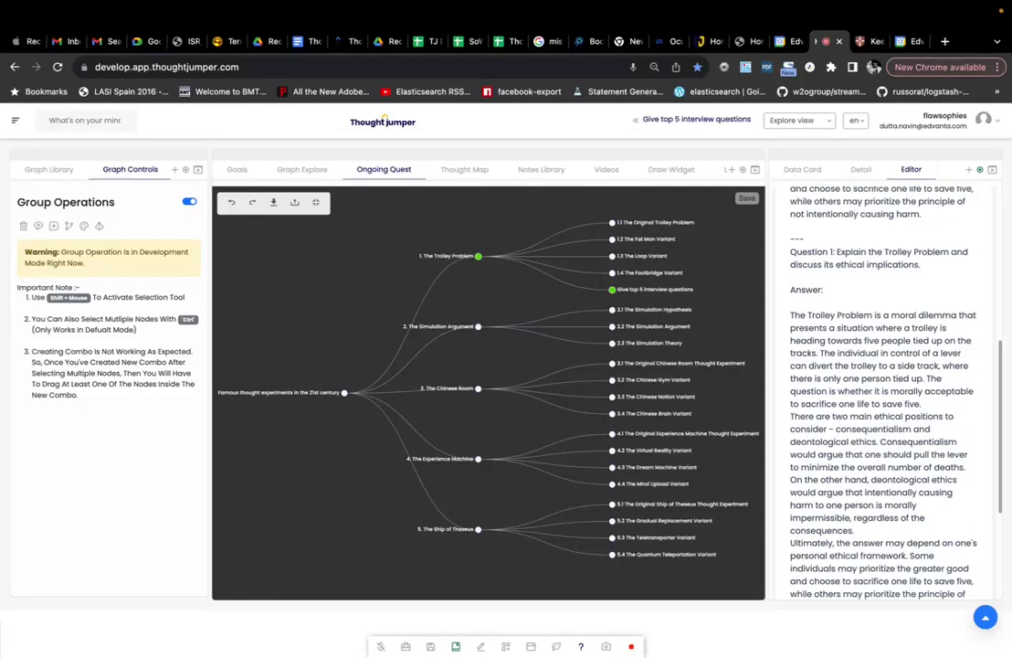
# - Wrap the second copy in an /eddie prompt asking "Is this correct?", run it and review the resulting note
pyautogui.click(805, 238)
pyautogui.press('Return')
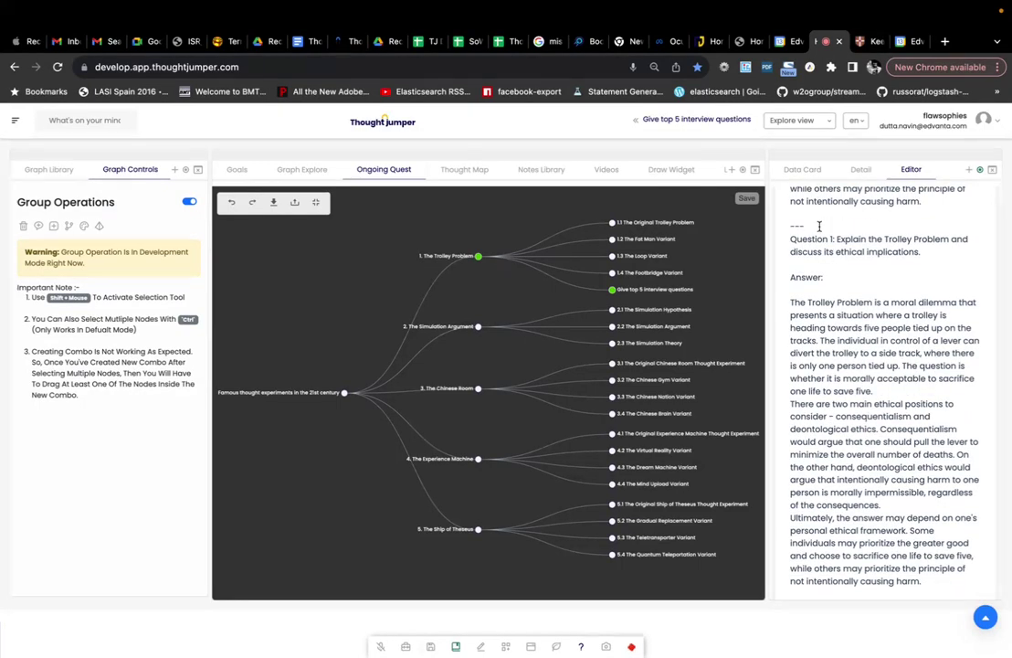
pyautogui.press('Return')
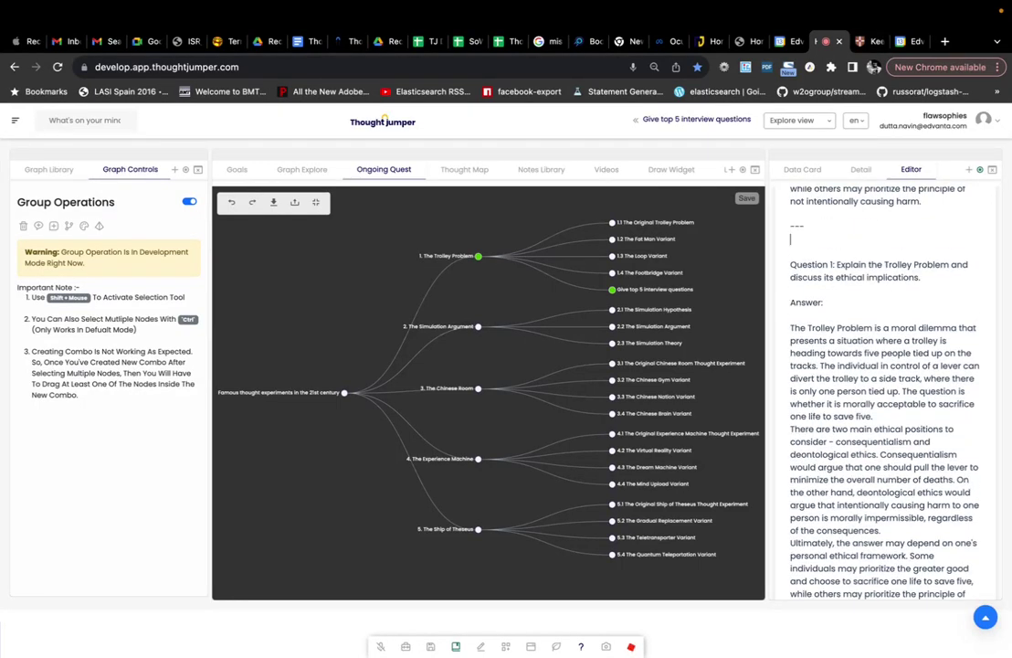
pyautogui.write('/eddie Is this correct?')
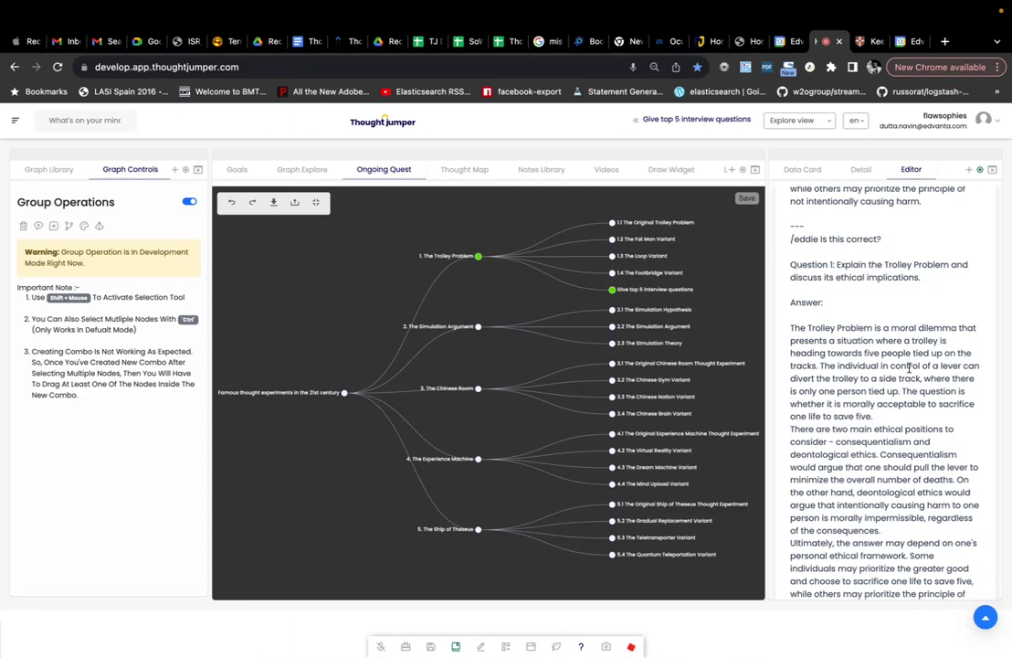
pyautogui.press('Return')
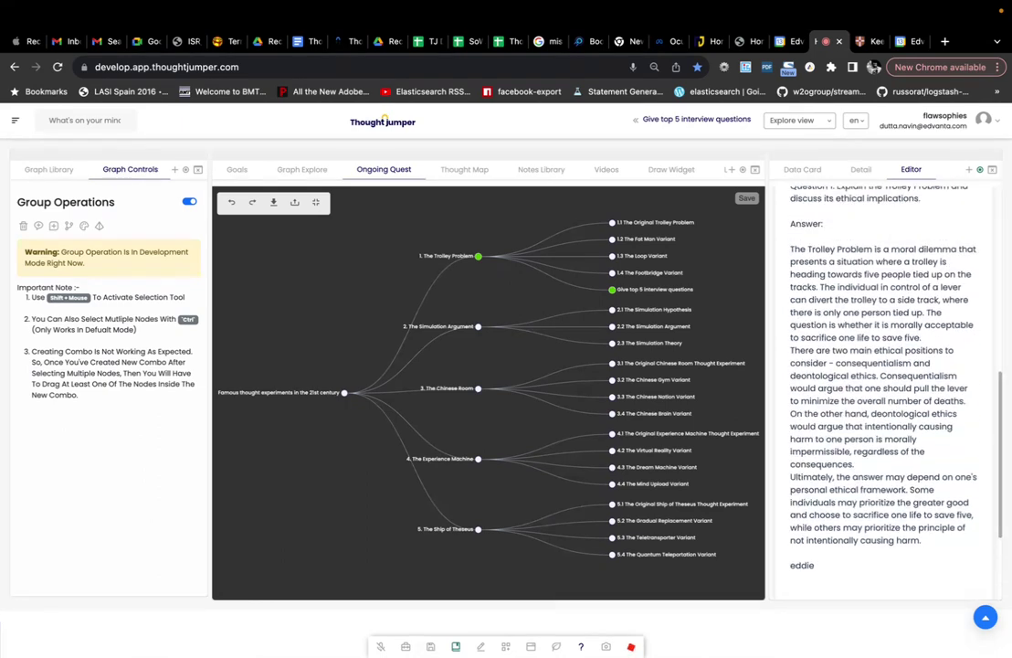
pyautogui.scroll(-1, 969, 451)
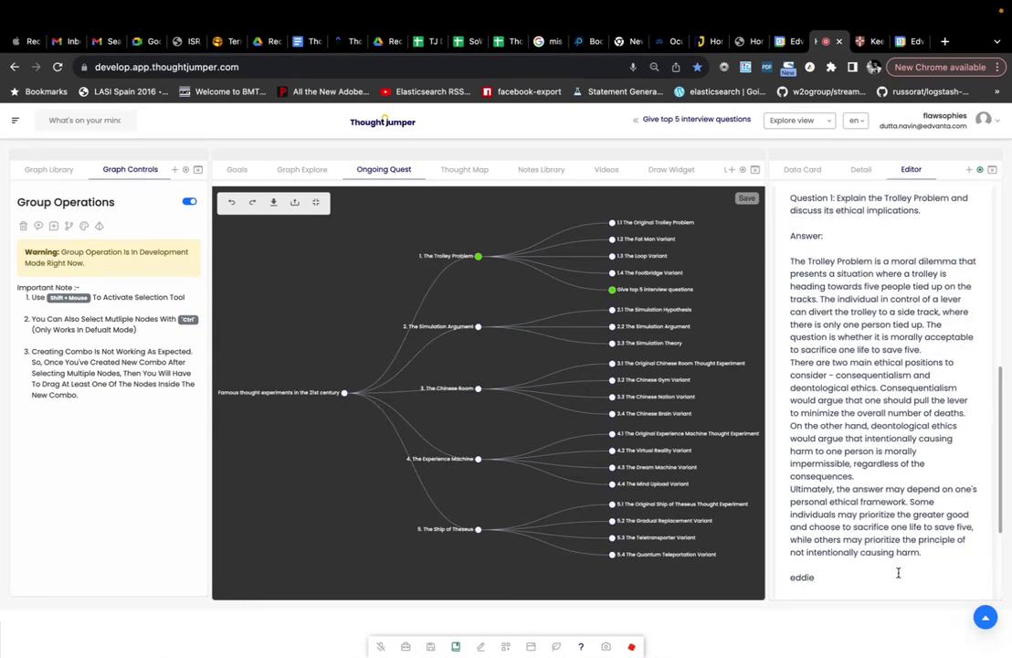
pyautogui.write('/')
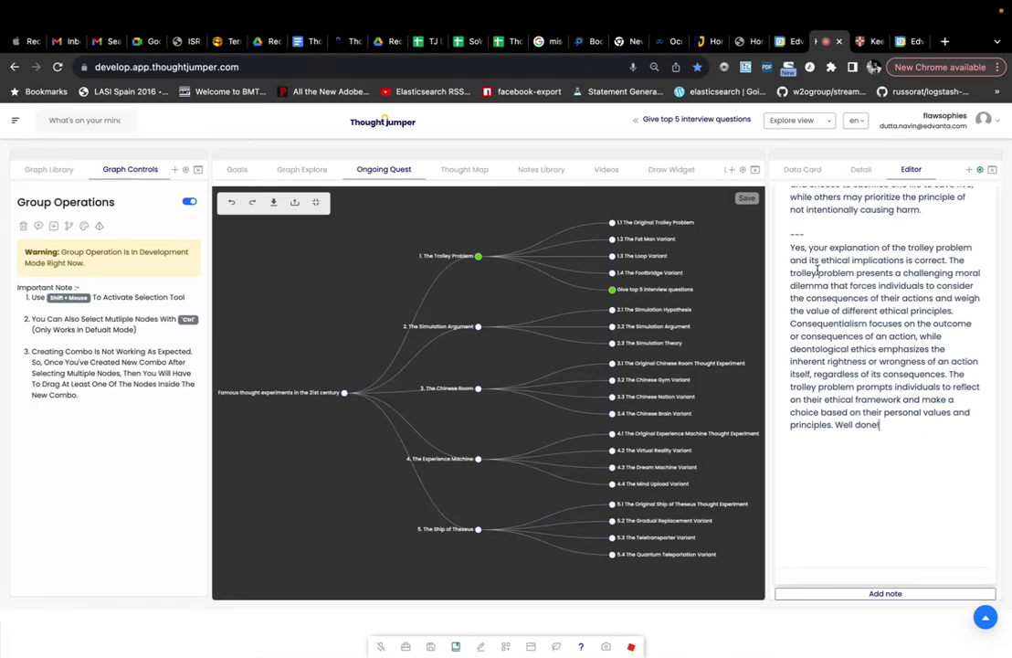
pyautogui.scroll(10, 884, 527)
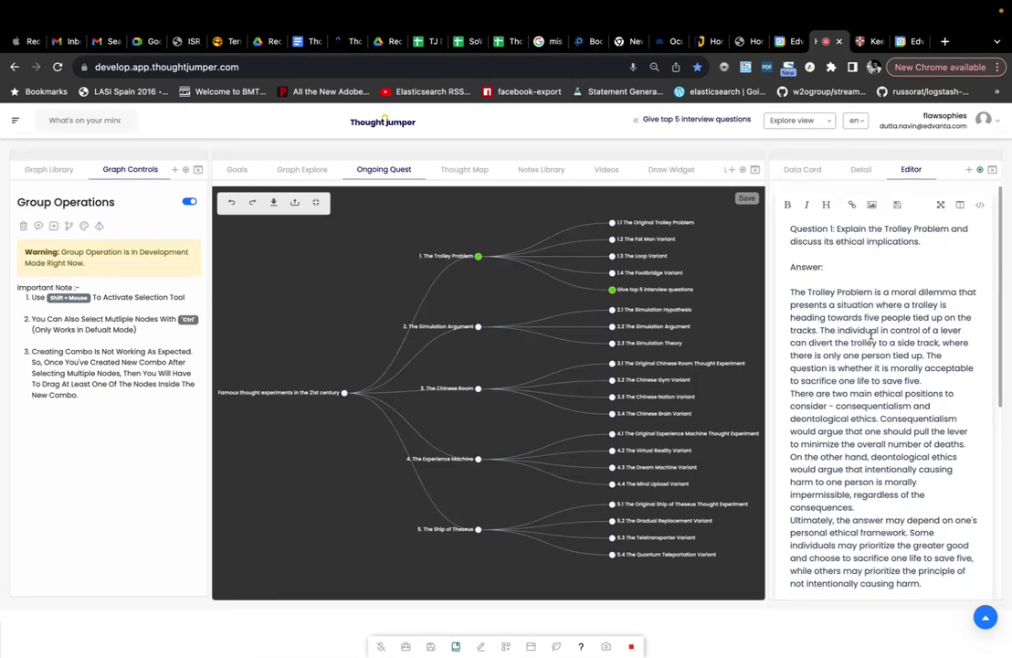
# - Return to the interview node's details, show the Graph Explore graph and switch its controls from group to node operations
pyautogui.click(861, 170)
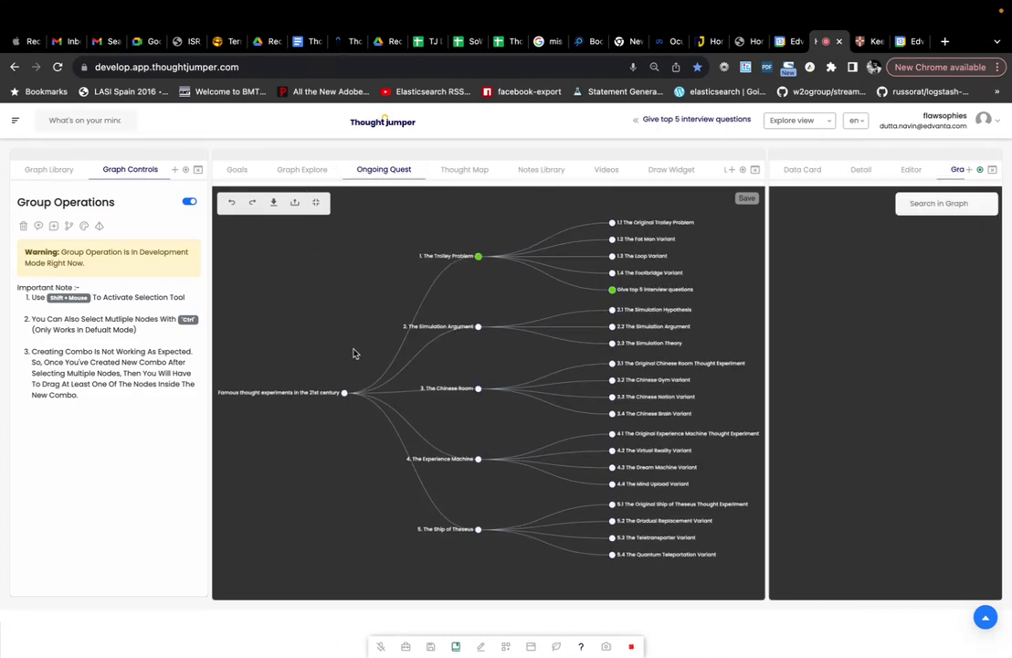
pyautogui.click(956, 172)
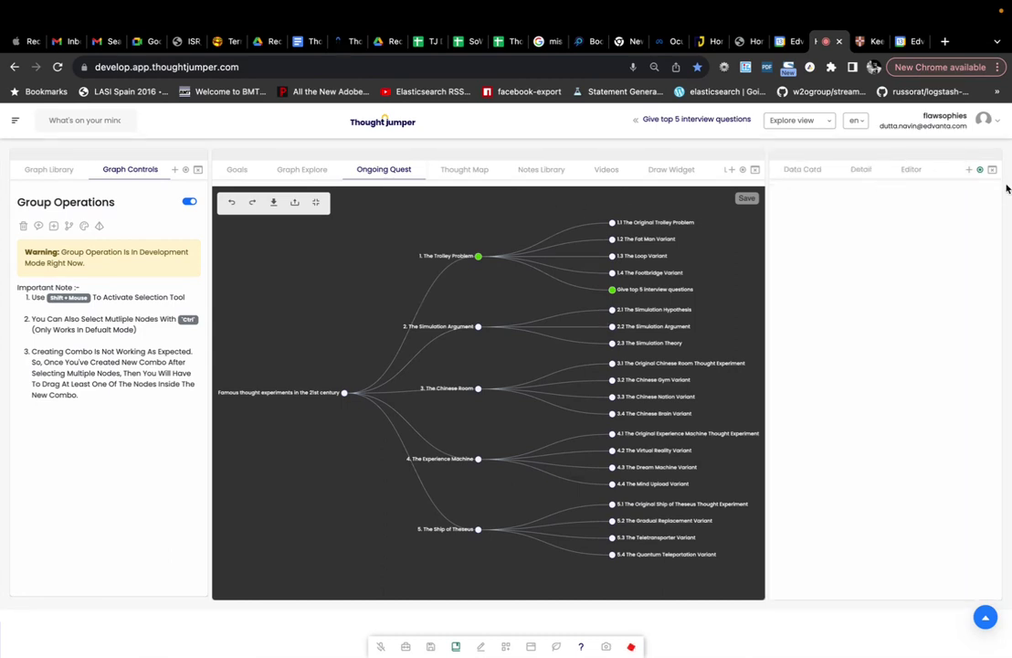
pyautogui.click(861, 171)
pyautogui.click(301, 170)
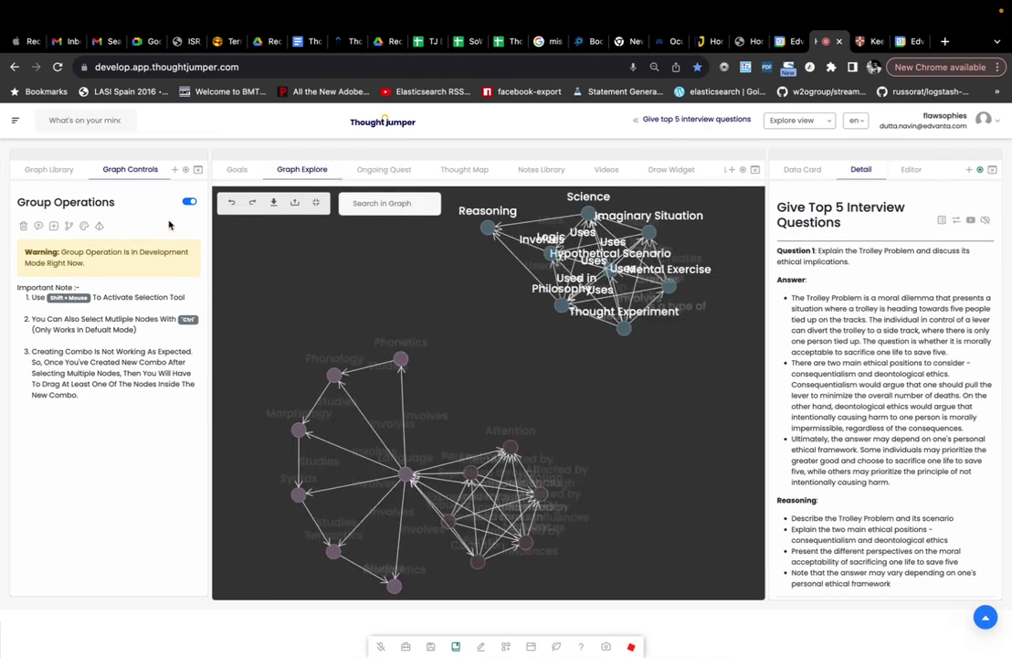
pyautogui.click(189, 201)
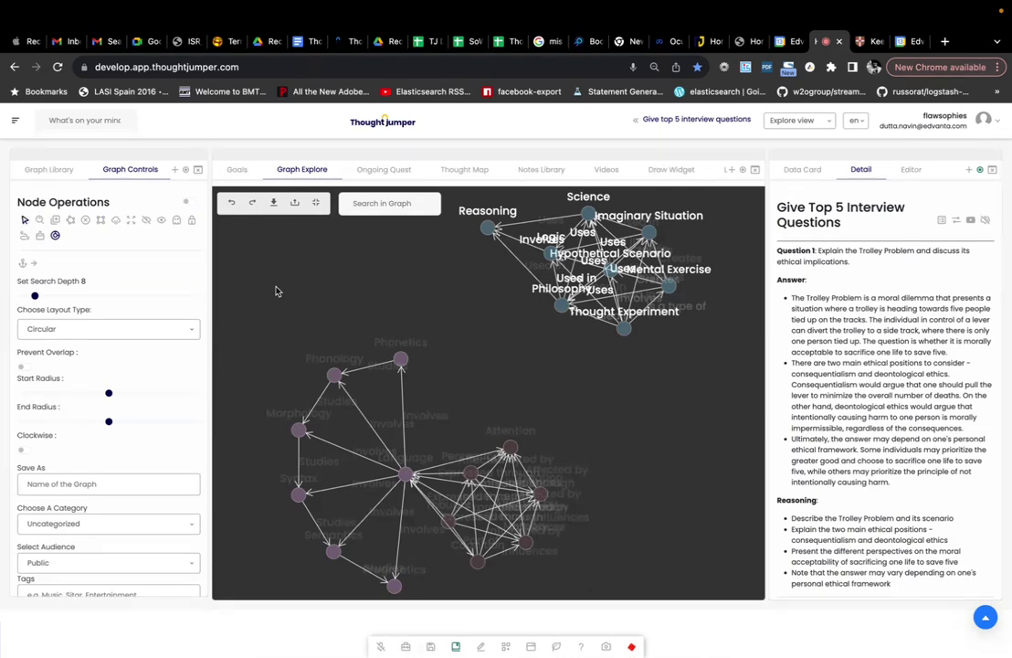
pyautogui.scroll(-3, 276, 291)
pyautogui.scroll(4, 280, 292)
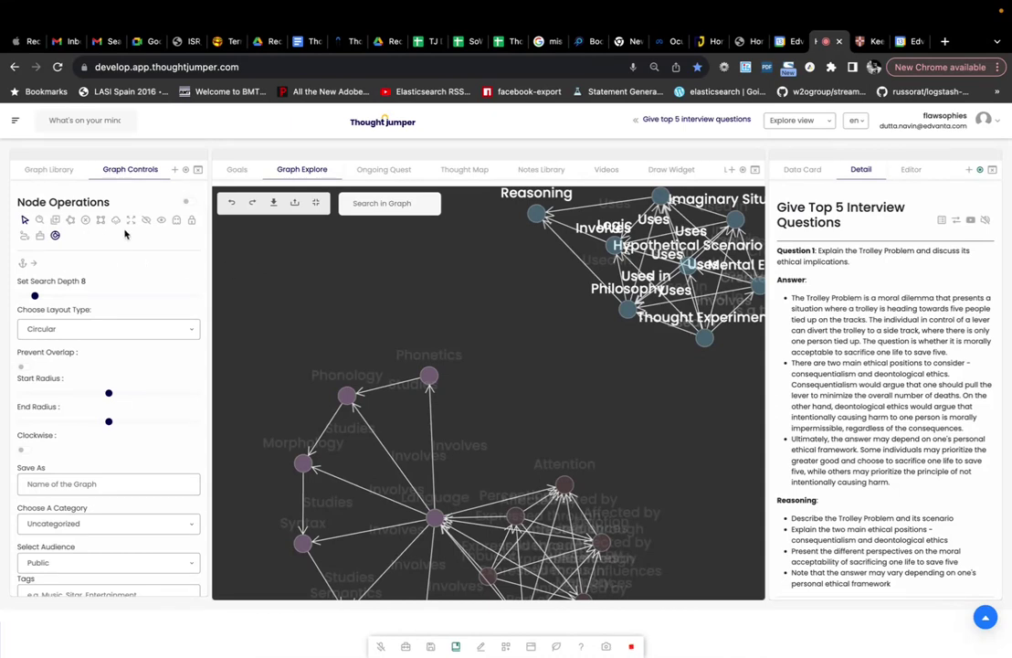
# - Add a node labelled "What is Thought" to the empty area above the Phonology node
pyautogui.click(55, 219)
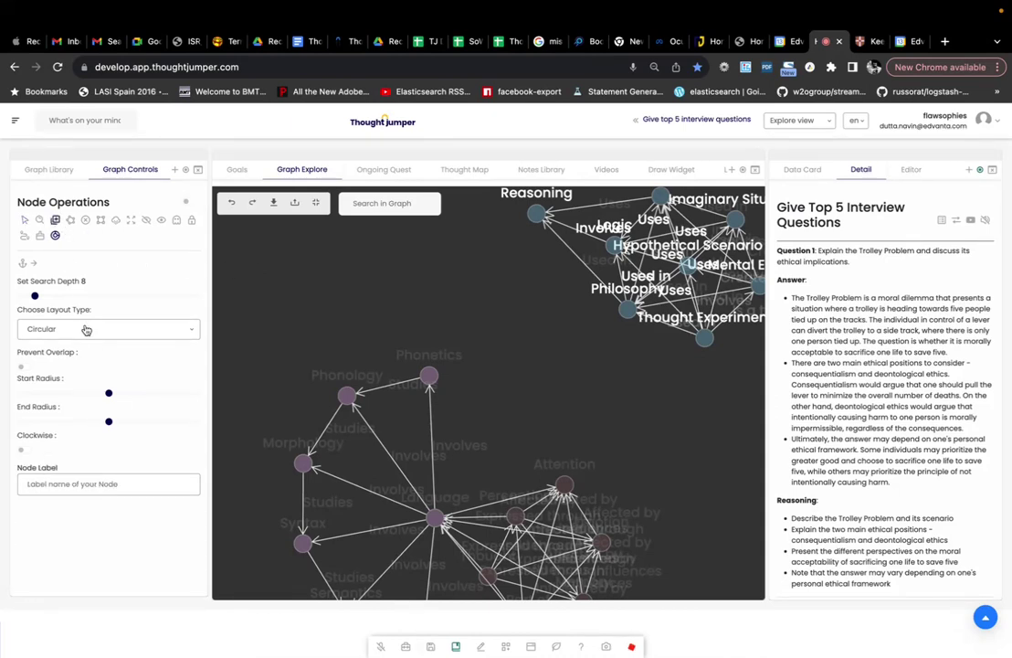
pyautogui.click(55, 220)
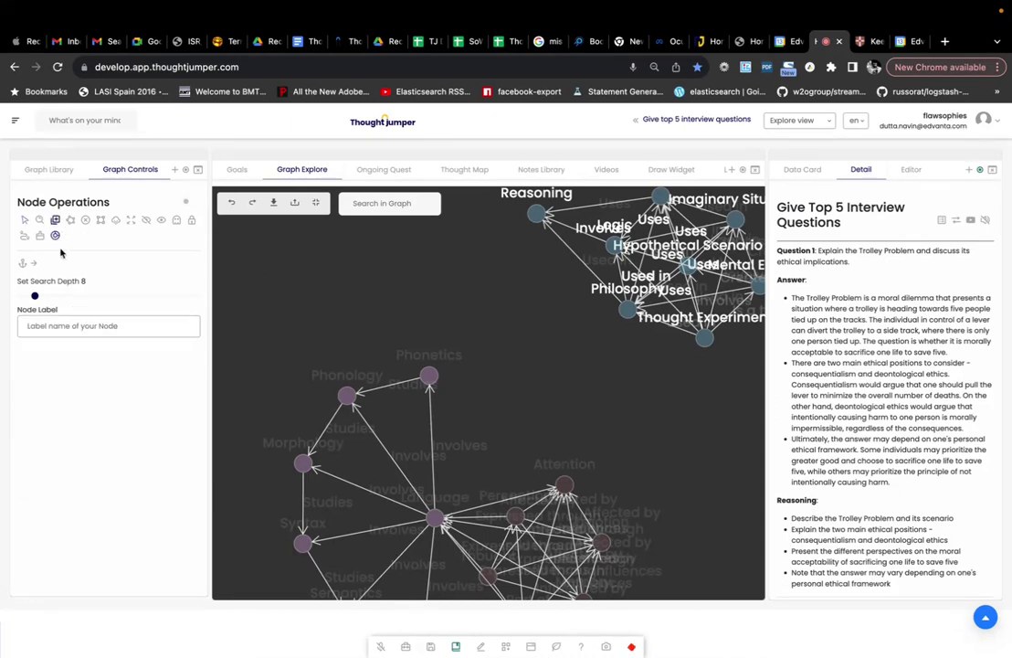
pyautogui.click(99, 326)
pyautogui.write('What is Thought')
pyautogui.click(319, 277)
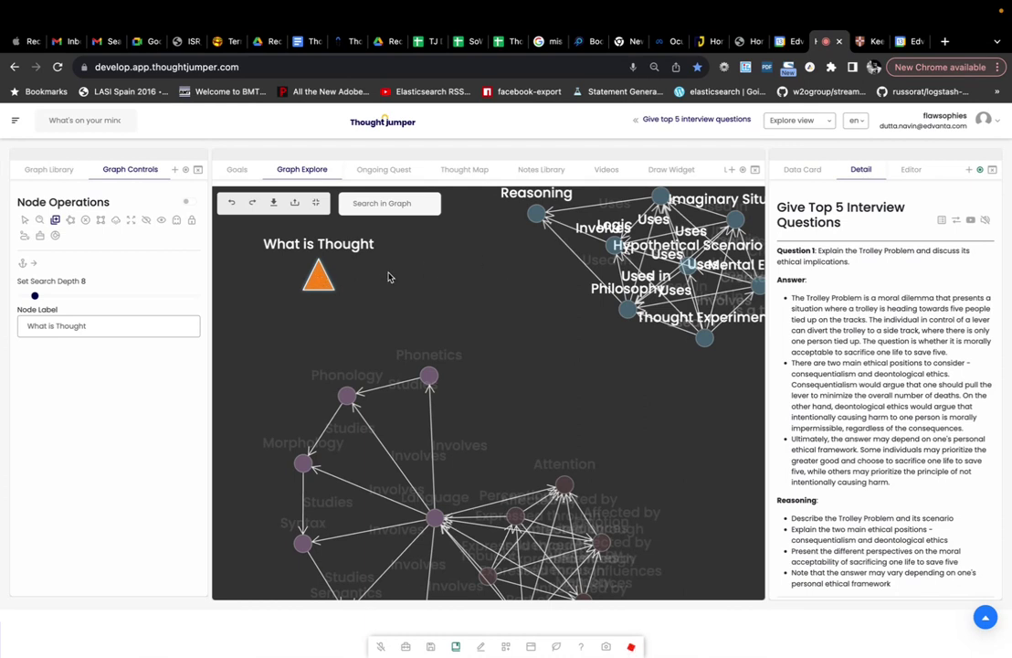
# - Copy the entire editor note, including the assistant's reply, into the description of the "What is Thought" node
pyautogui.click(26, 222)
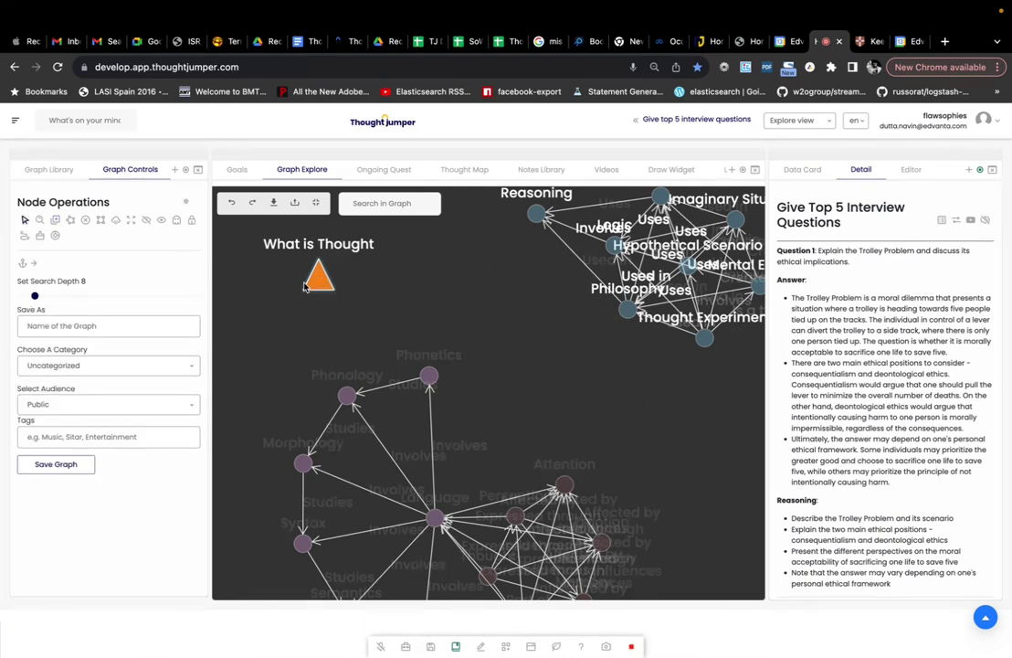
pyautogui.click(318, 274)
pyautogui.click(985, 206)
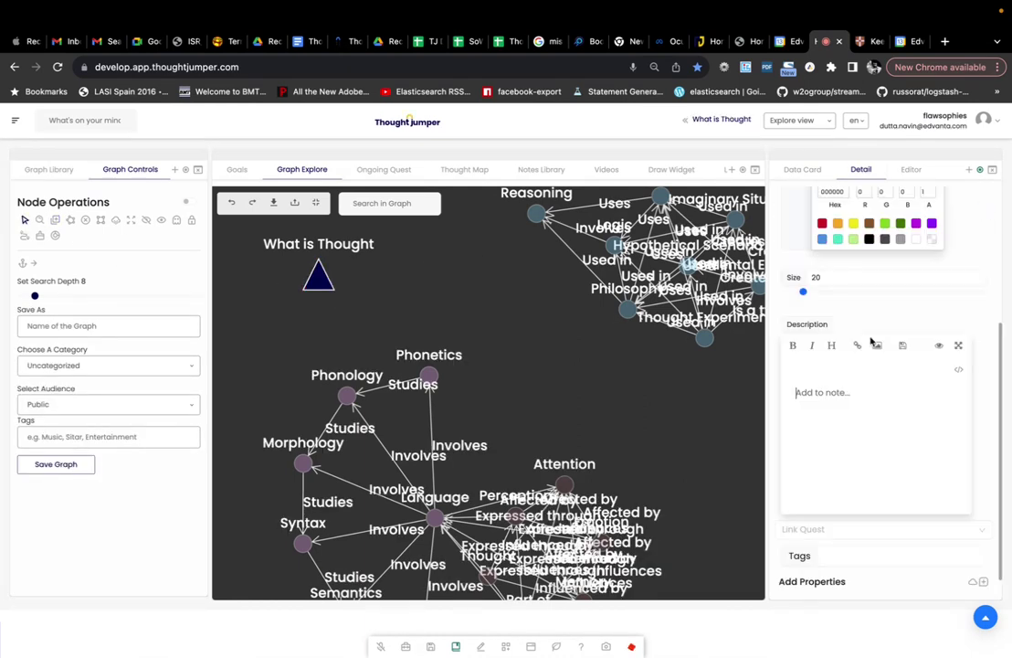
pyautogui.click(910, 169)
pyautogui.hotkey('ctrl', 'a')
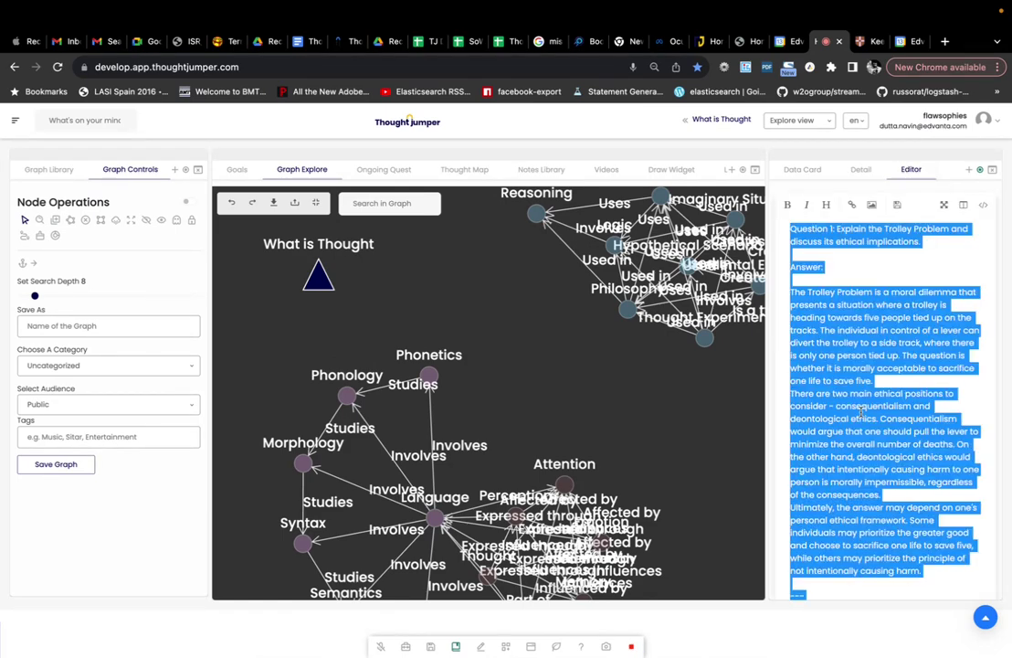
pyautogui.click(863, 169)
pyautogui.scroll(-3, 869, 377)
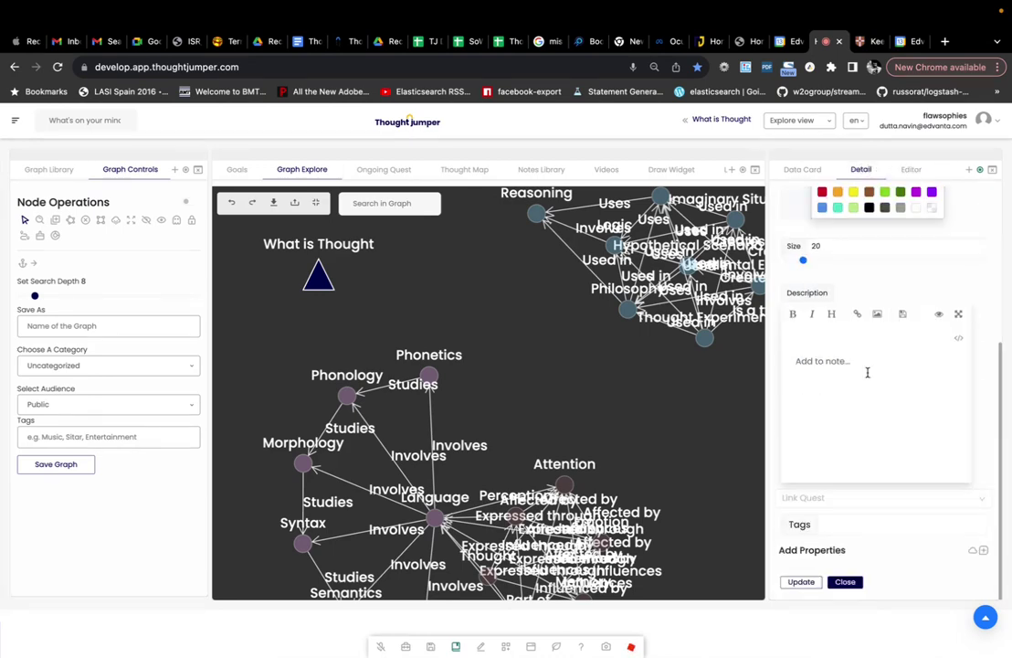
pyautogui.hotkey('ctrl', 'v')
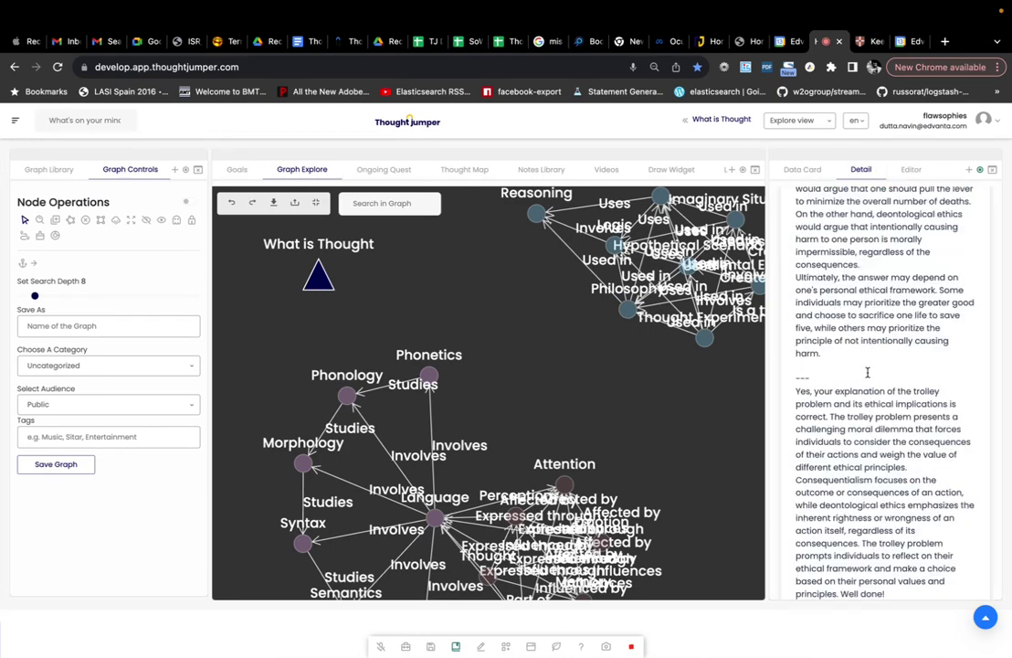
# - Make the "Answer:" and "Question 1:" labels bold in the description of the "What is Thought" node
pyautogui.scroll(5, 867, 372)
pyautogui.scroll(3, 863, 356)
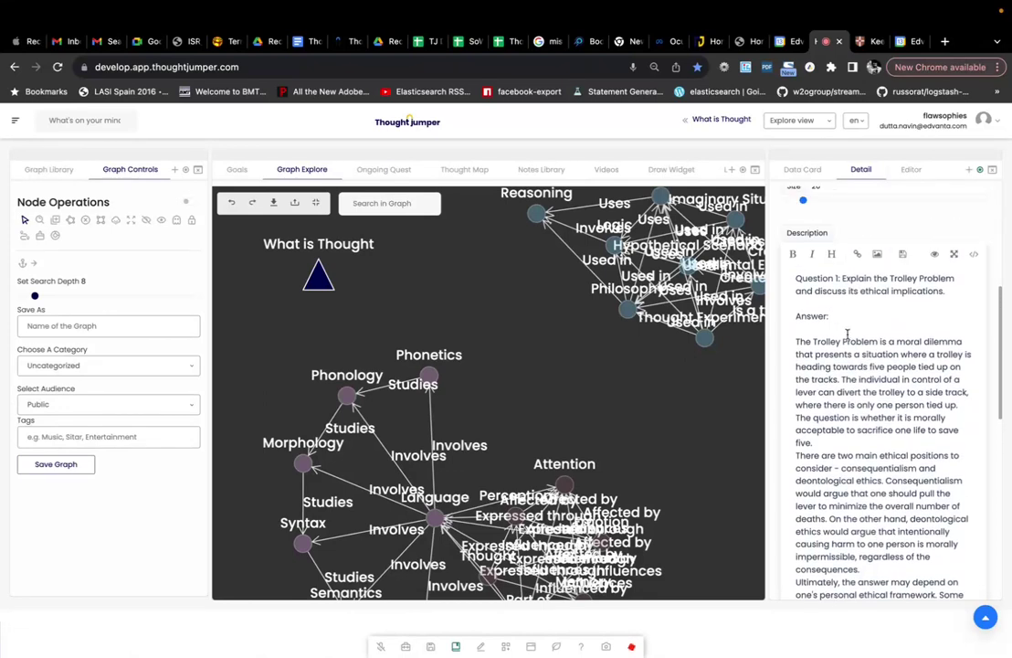
pyautogui.rightClick(795, 318)
pyautogui.click(818, 326)
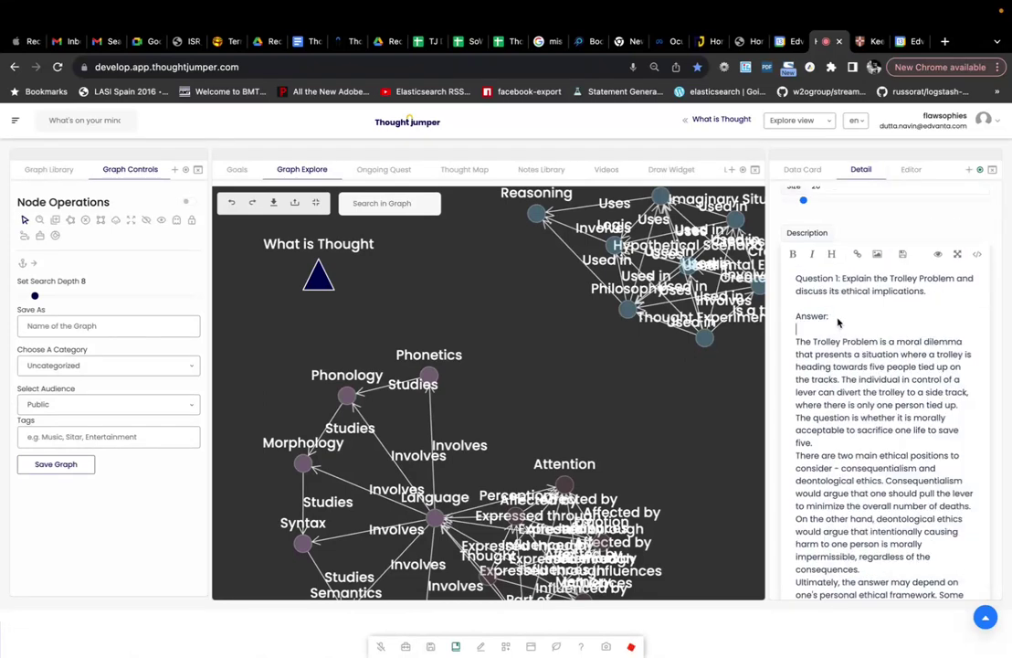
pyautogui.moveTo(828, 317); pyautogui.dragTo(786, 317)
pyautogui.hotkey('ctrl', 'b')
pyautogui.moveTo(841, 284); pyautogui.dragTo(788, 284)
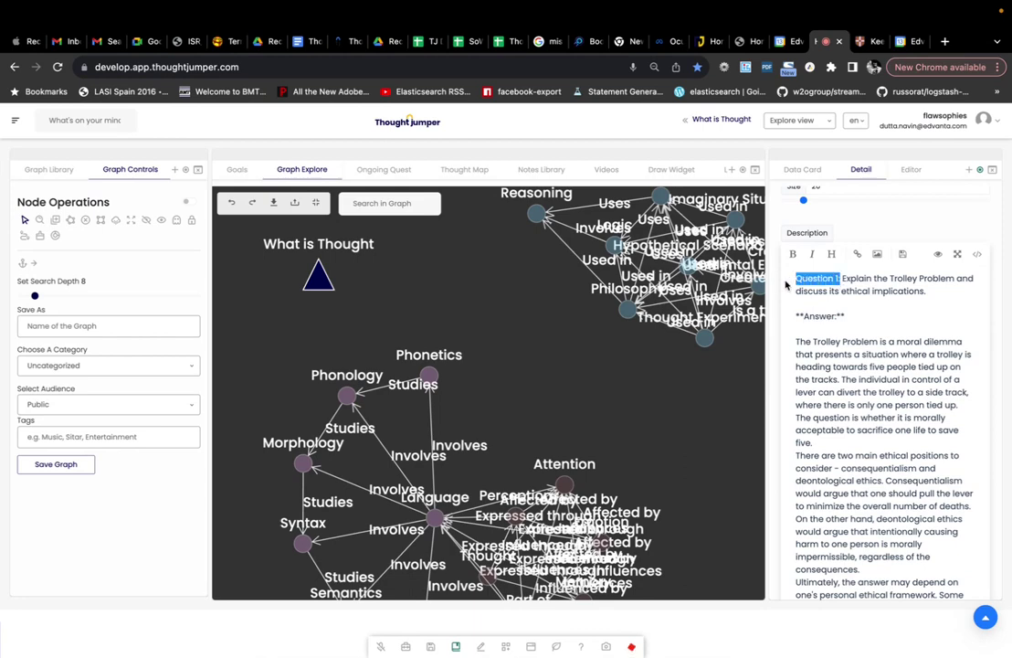
# - Try to find the ongoing thought-experiments quest for the node's quest link by searching for "Fa" and "Thoug"
pyautogui.scroll(-10, 886, 422)
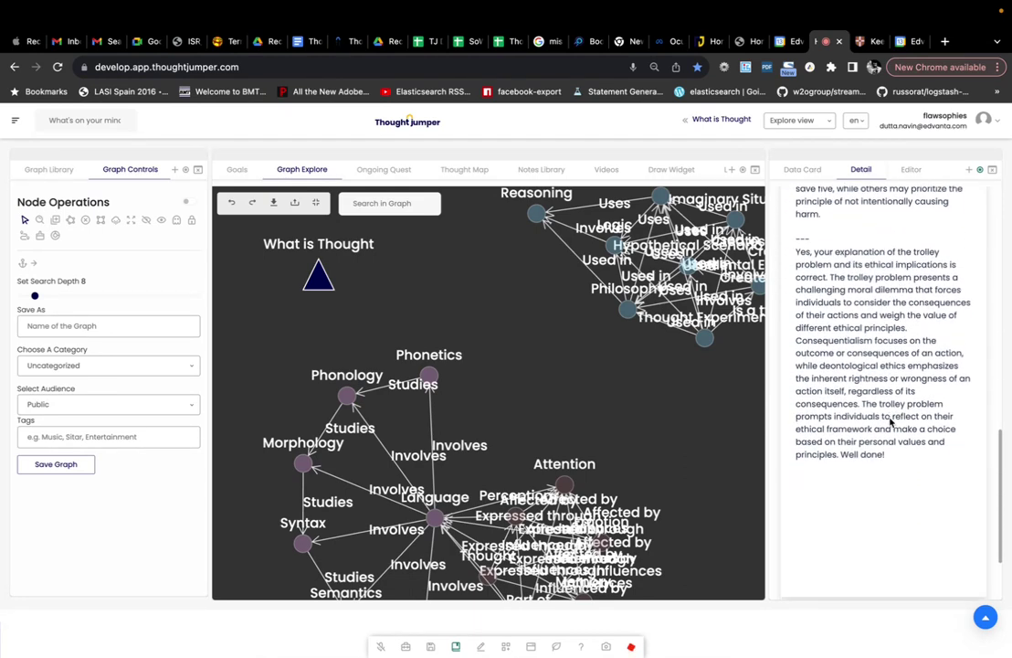
pyautogui.click(867, 496)
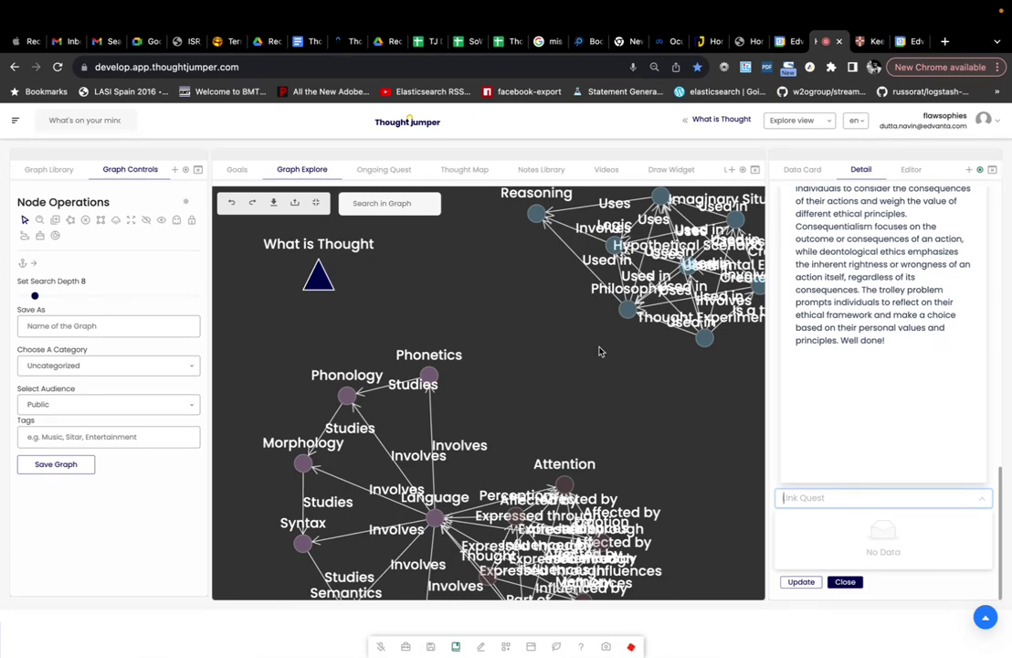
pyautogui.click(370, 170)
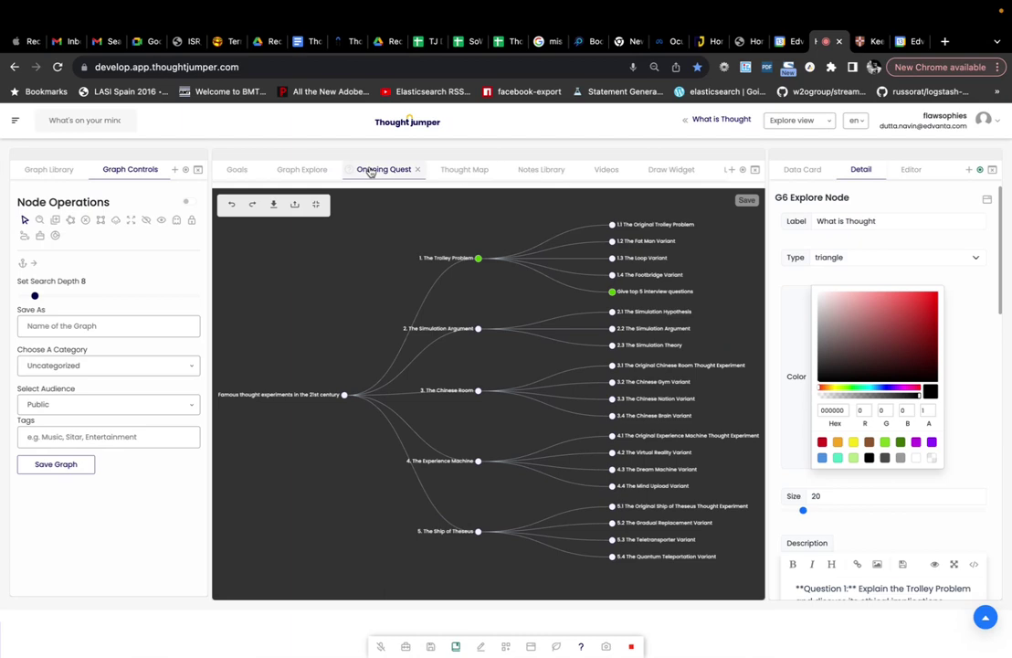
pyautogui.click(302, 169)
pyautogui.scroll(-10, 831, 537)
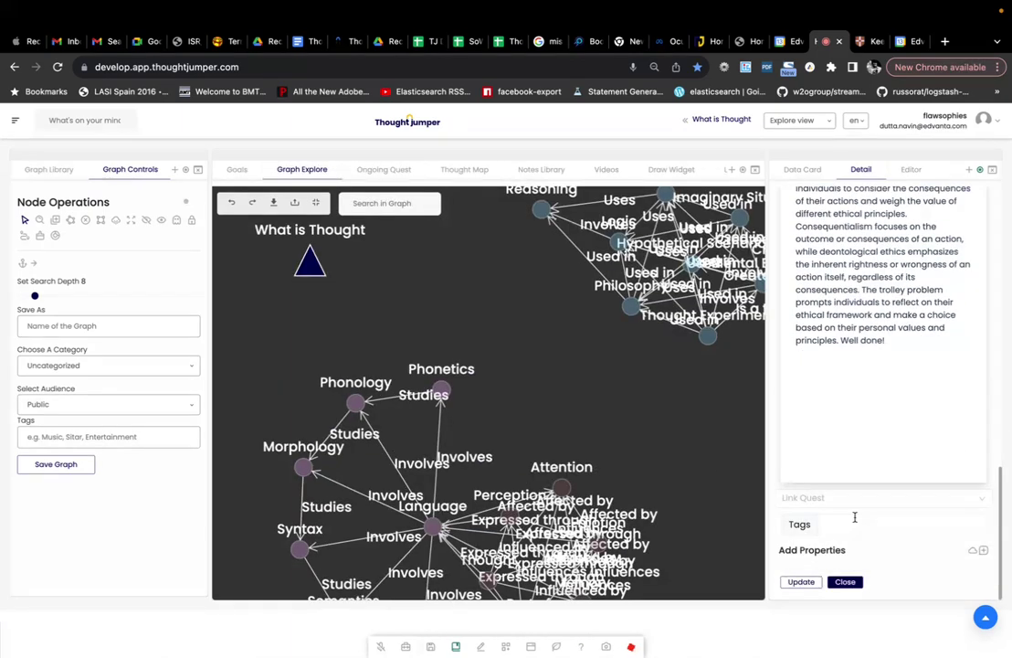
pyautogui.click(829, 504)
pyautogui.write('Fam')
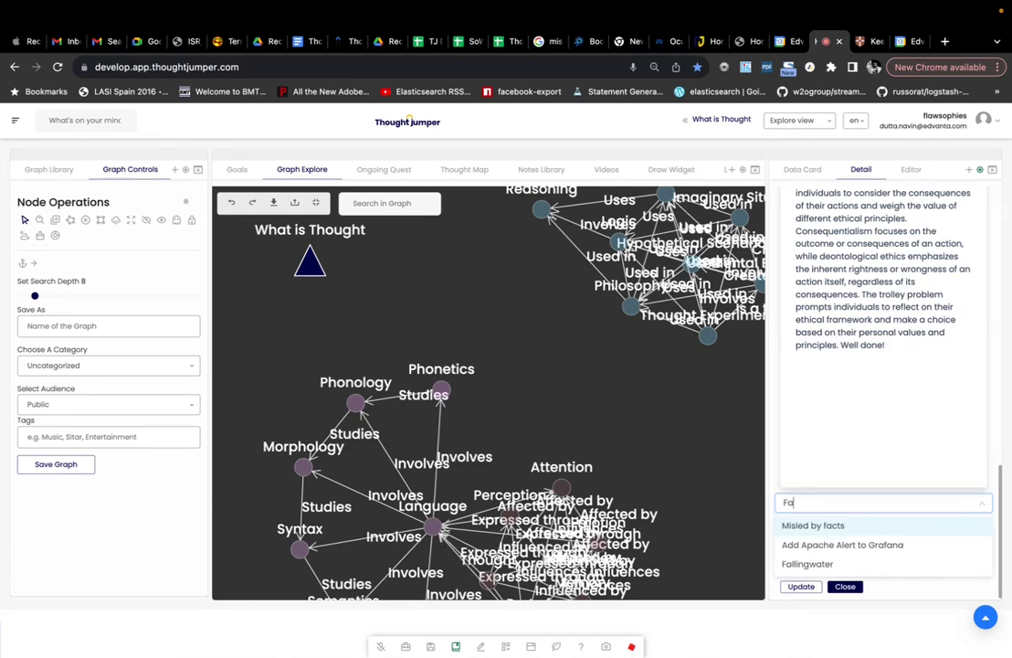
pyautogui.press('BackSpace')
pyautogui.press('BackSpace')
pyautogui.write('Thoug')
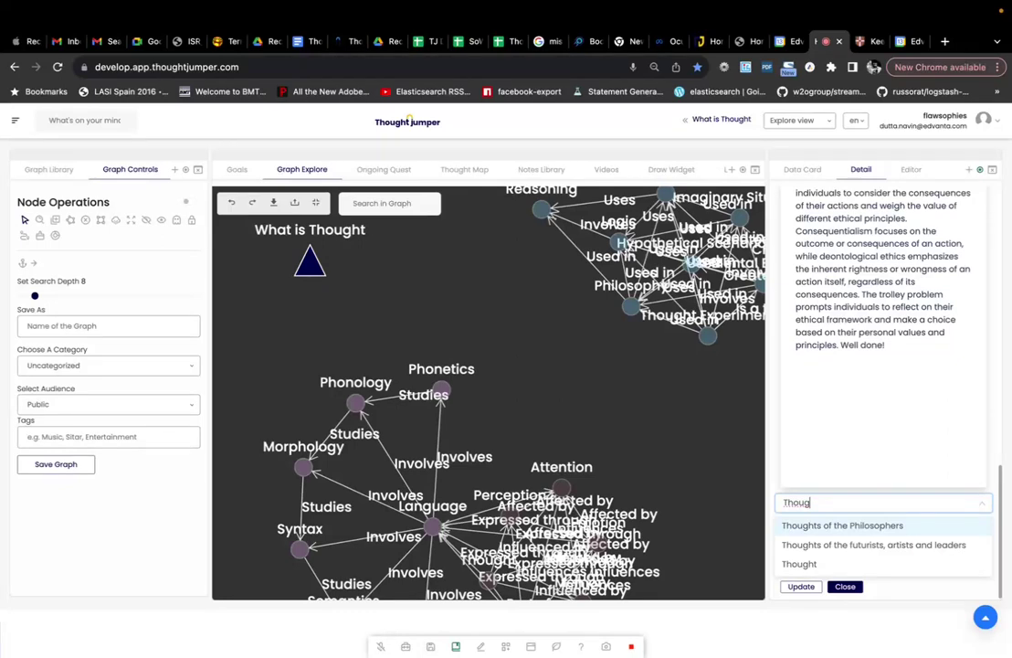
pyautogui.press('BackSpace')
pyautogui.press('BackSpace')
pyautogui.press('BackSpace')
pyautogui.press('BackSpace')
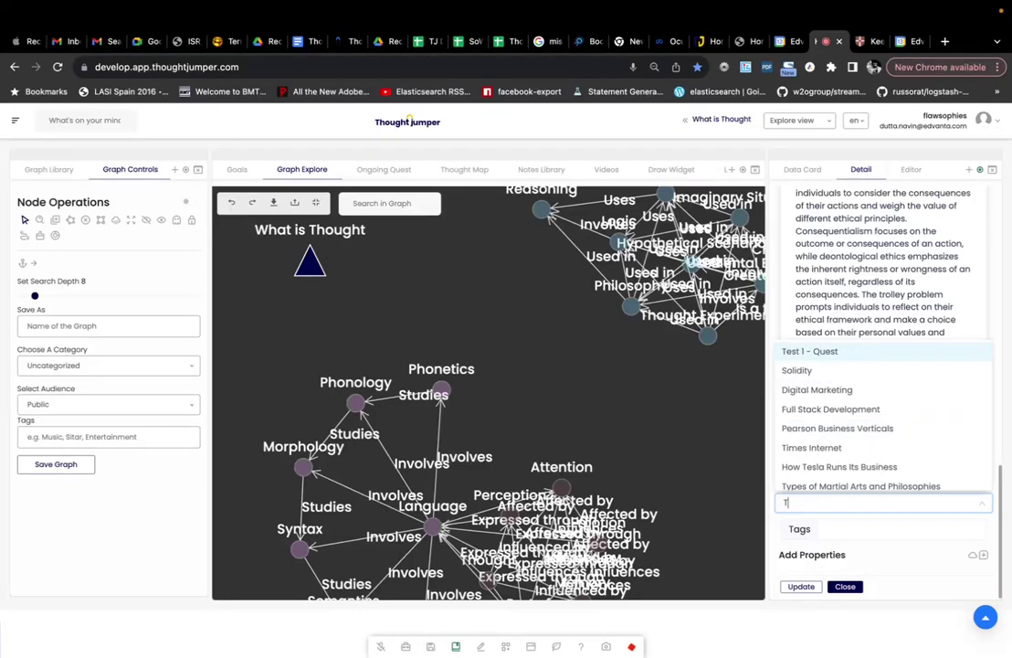
# - Check the ongoing quest's title, link "Famous thought experiments in the 21st century" to the "What is Thought" node and update the node
pyautogui.click(385, 171)
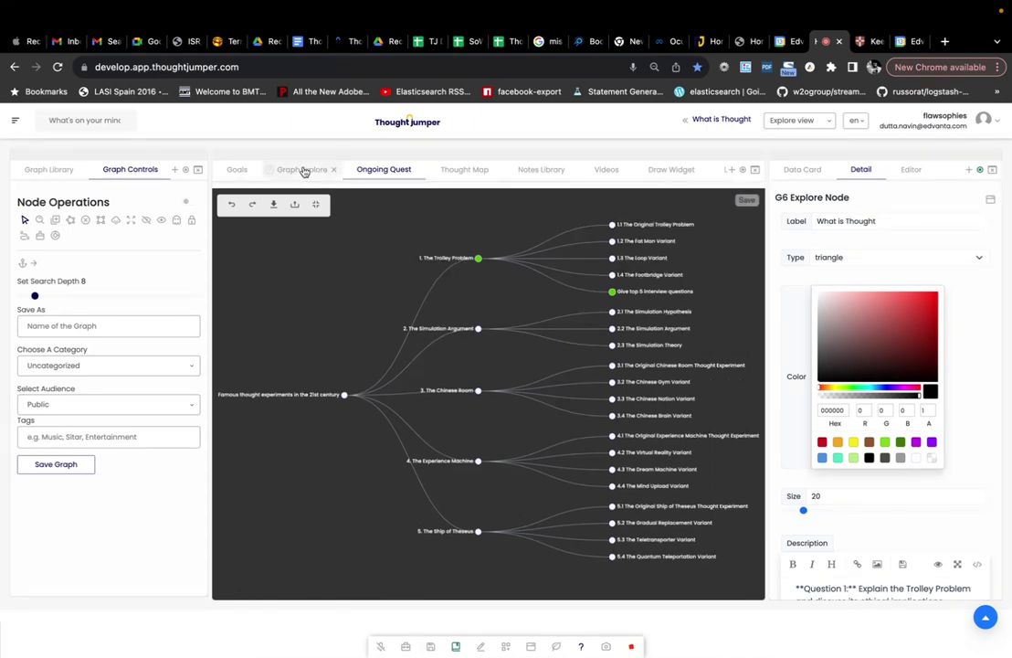
pyautogui.click(46, 170)
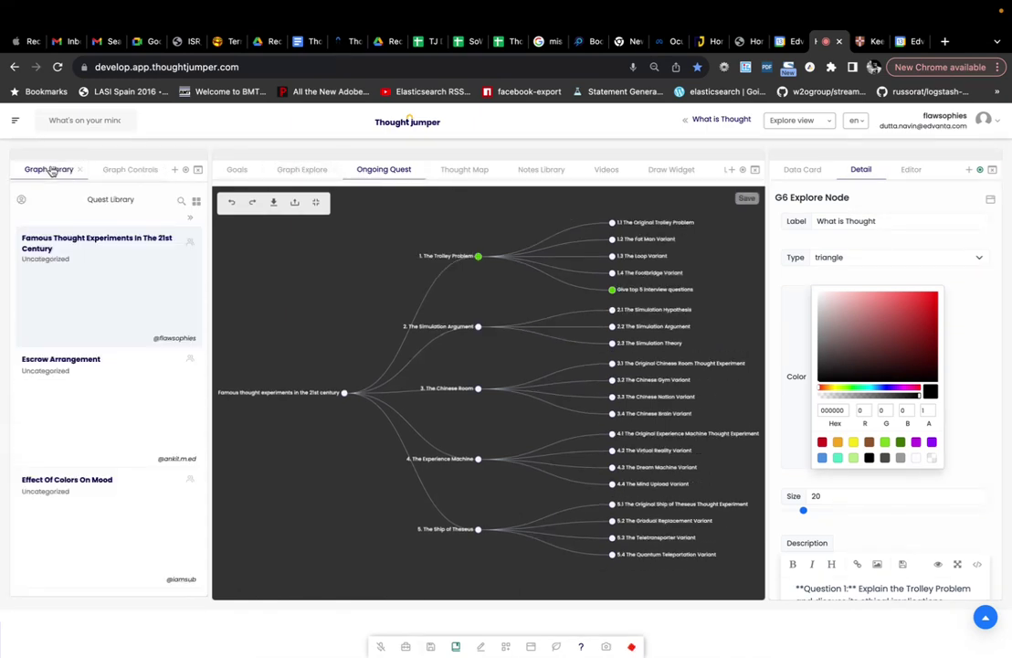
pyautogui.click(296, 170)
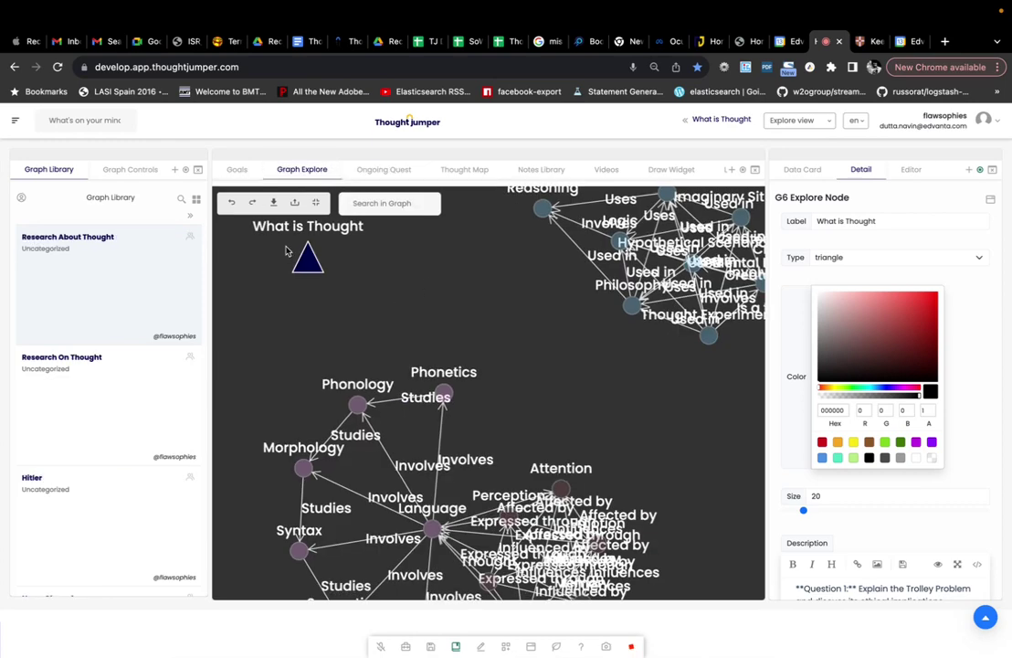
pyautogui.scroll(-3, 784, 481)
pyautogui.scroll(-10, 847, 510)
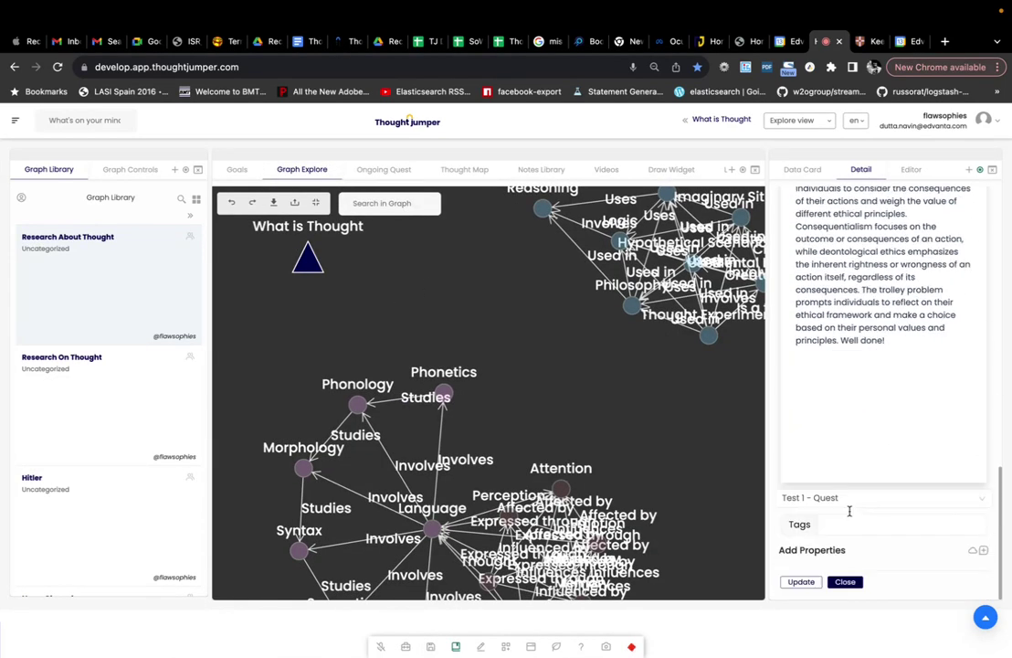
pyautogui.click(847, 494)
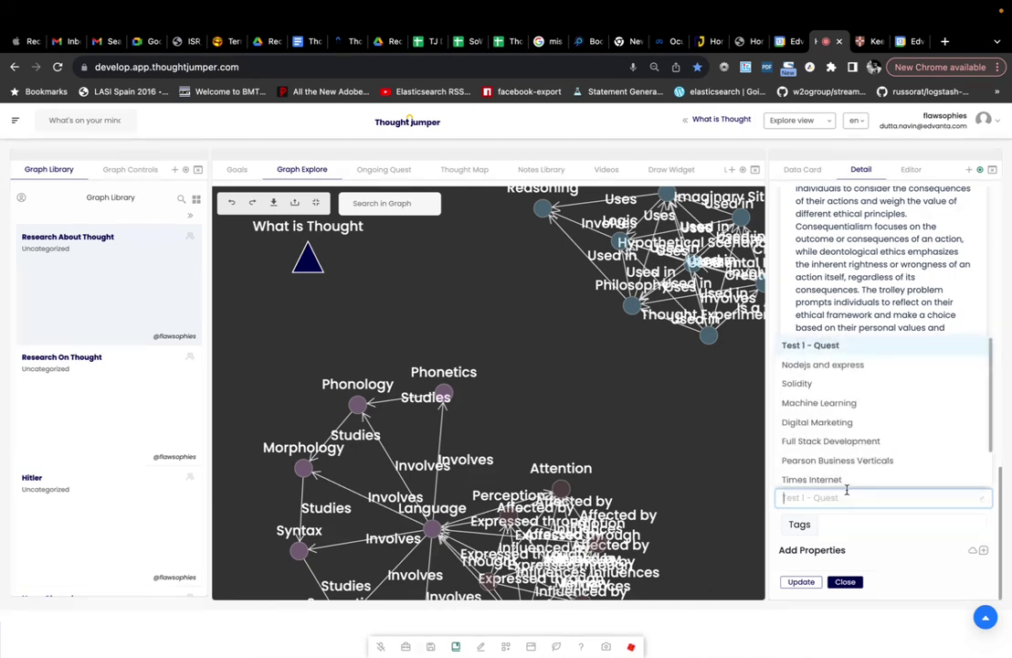
pyautogui.write('fam')
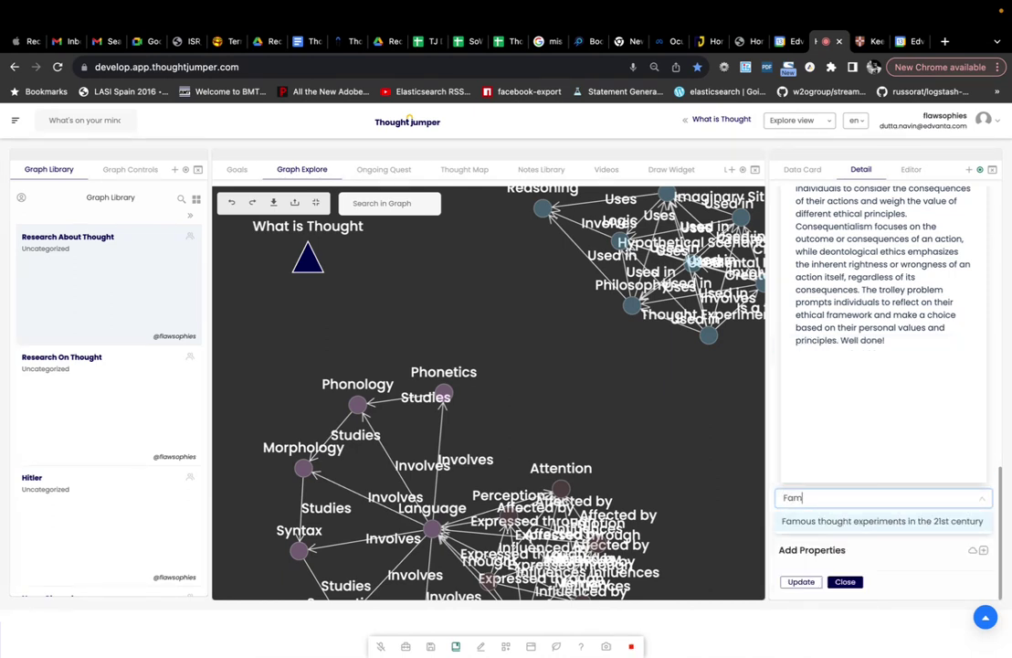
pyautogui.click(875, 521)
pyautogui.scroll(3, 796, 578)
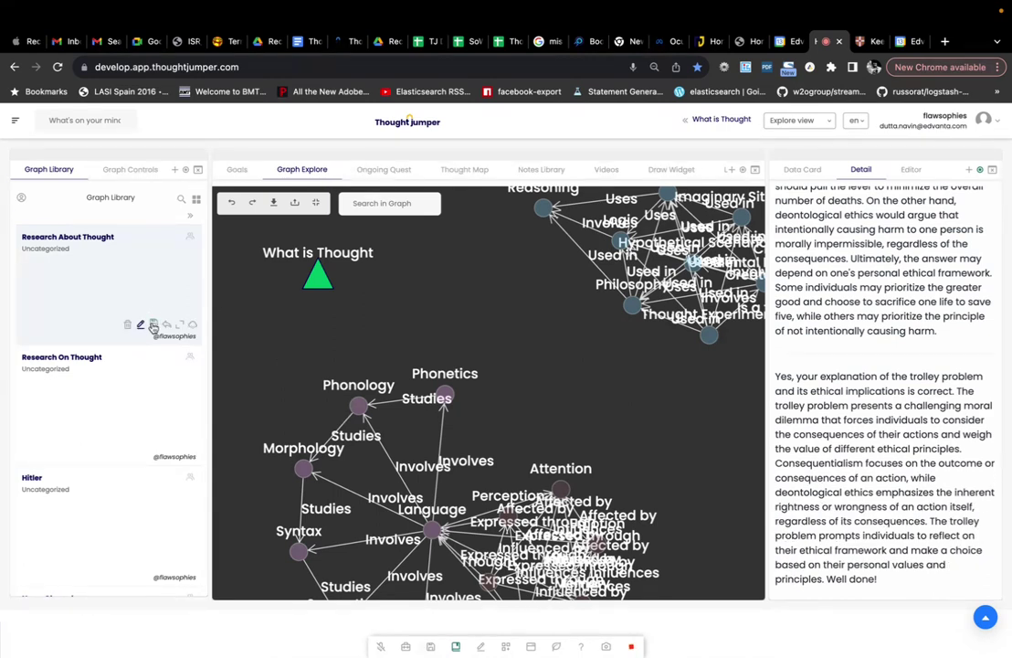
# - Select the Research About Thought graph in the library and open the "What is Thought" node's linked quest in the Ongoing Quest view
pyautogui.click(133, 285)
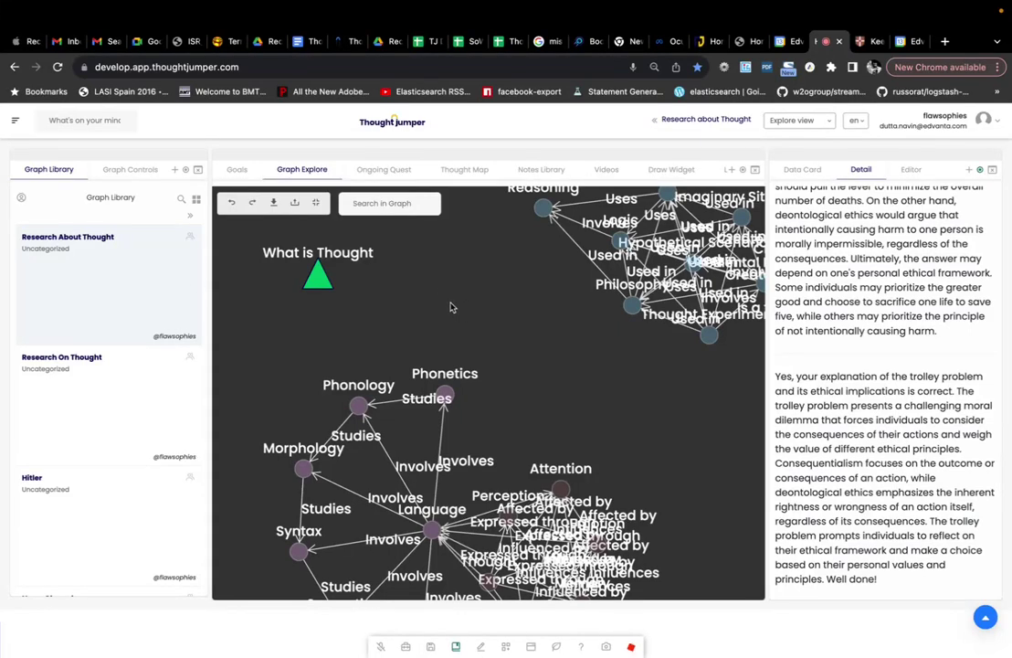
pyautogui.moveTo(158, 319)
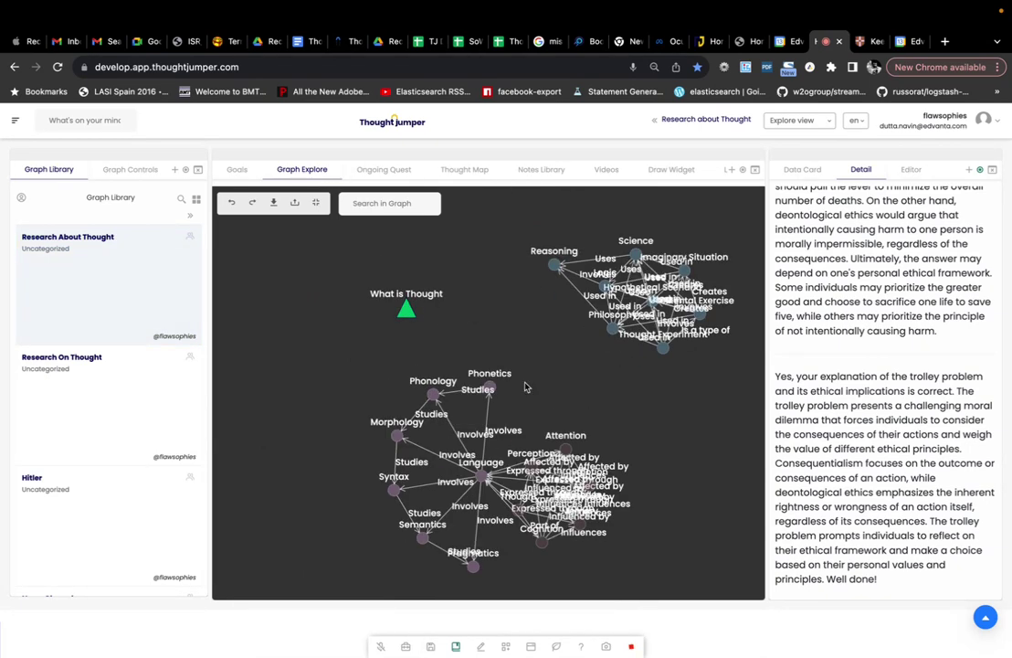
pyautogui.click(117, 169)
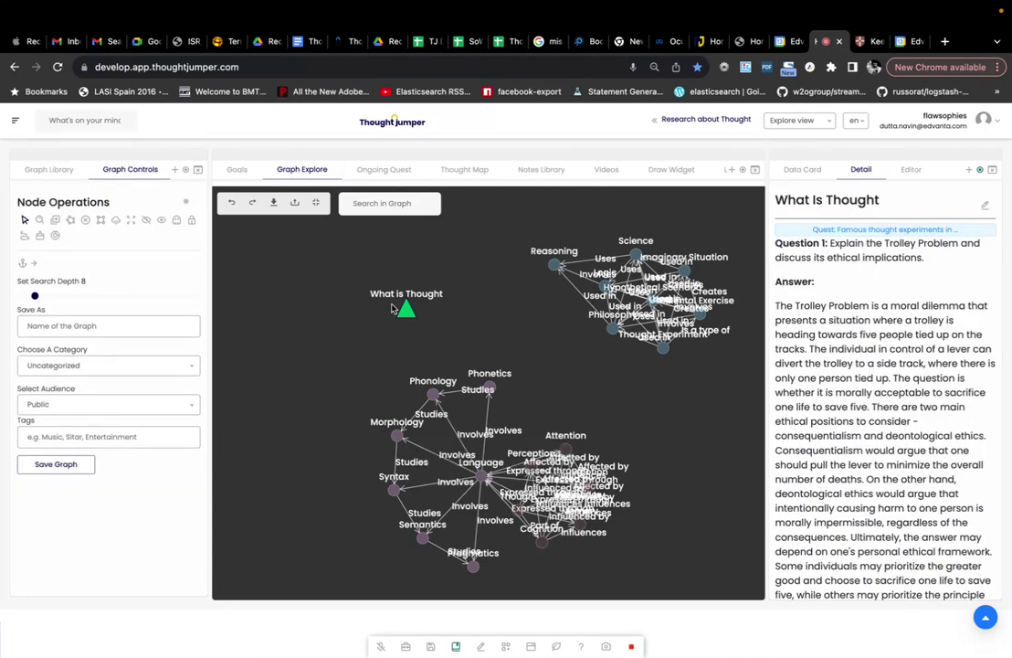
pyautogui.click(864, 232)
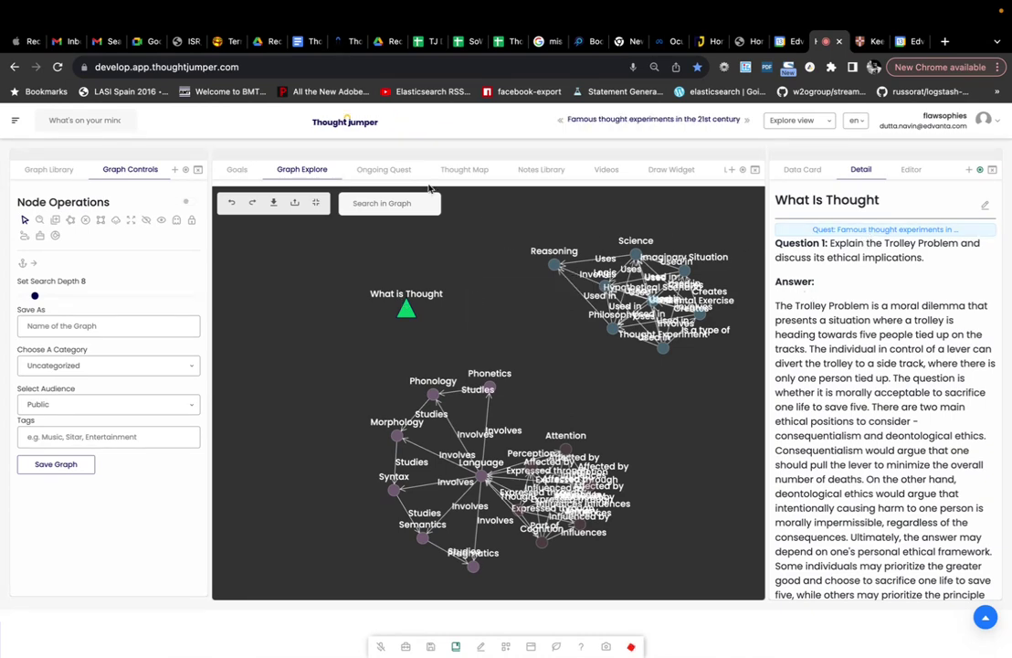
pyautogui.click(366, 171)
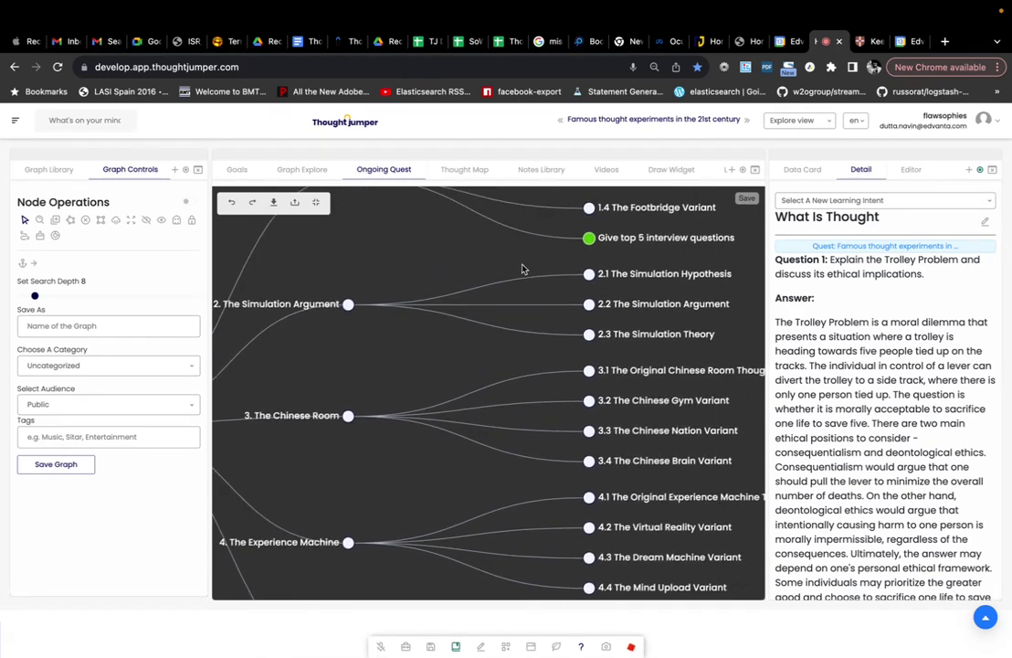
# - Add the quest node "Give top 5 interview questions" as a goal and list all goals to locate it
pyautogui.rightClick(588, 239)
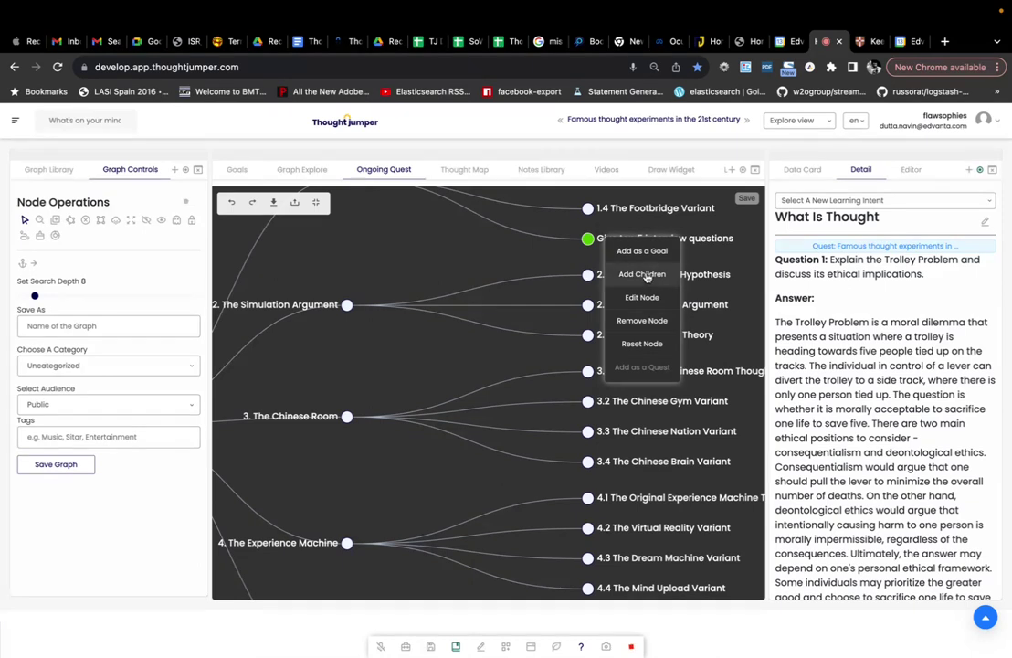
pyautogui.click(643, 252)
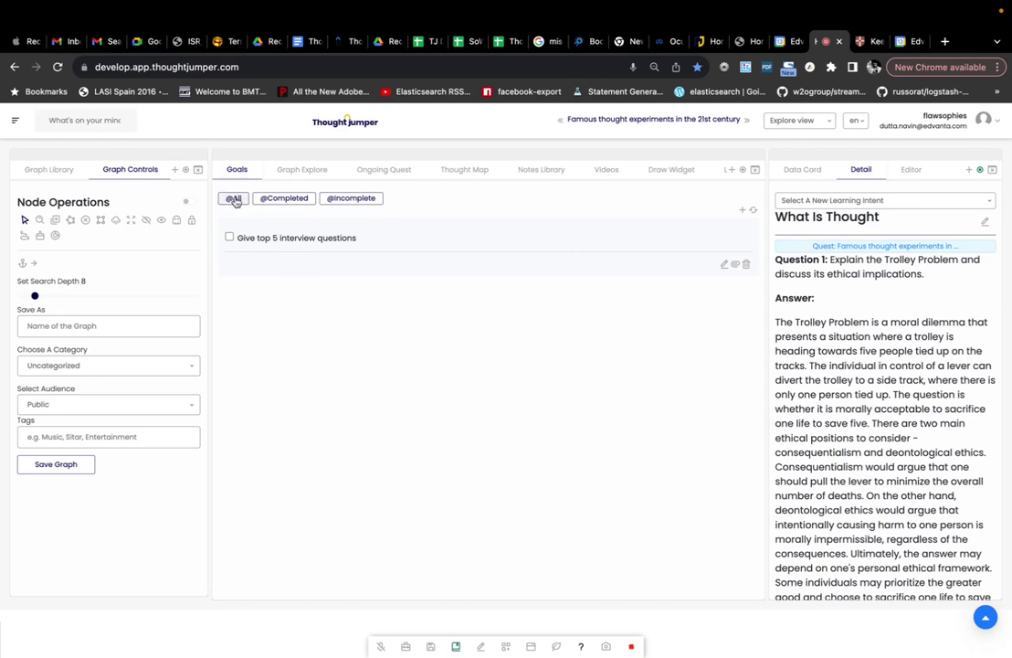
pyautogui.click(235, 201)
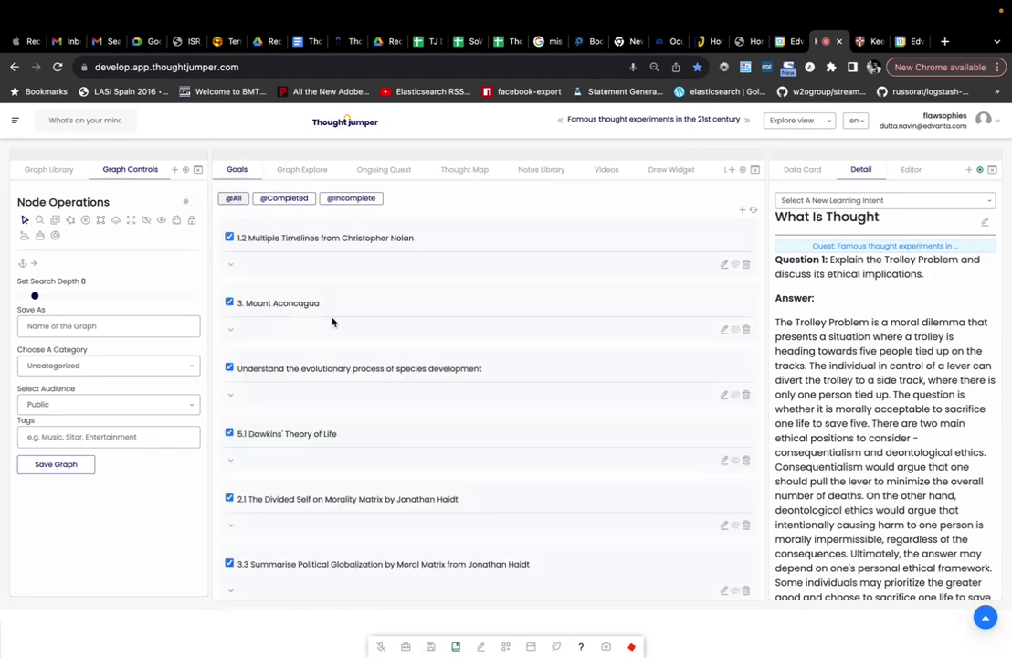
pyautogui.scroll(-10, 332, 321)
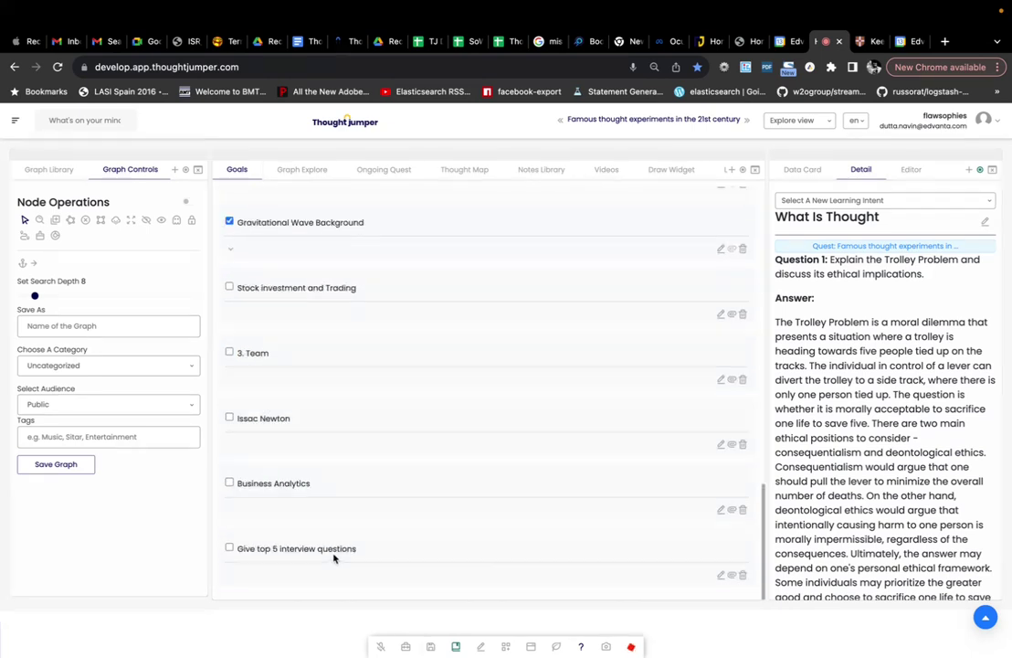
pyautogui.scroll(-10, 336, 481)
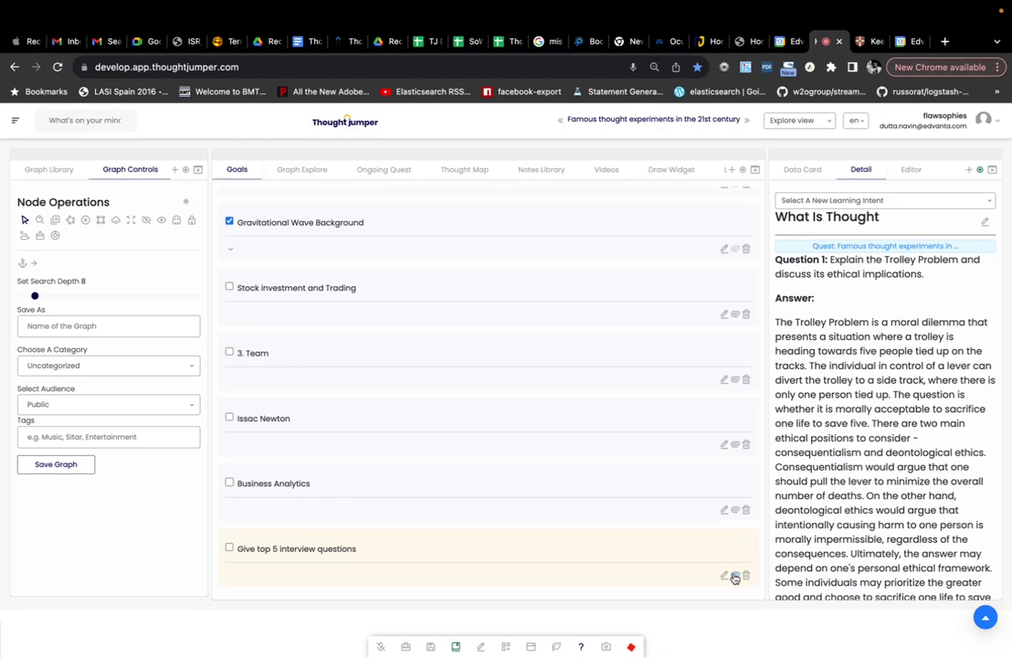
# - Browse the Notes Library for a note to attach to the interview-questions goal, and recheck the goals list and the graph
pyautogui.click(536, 171)
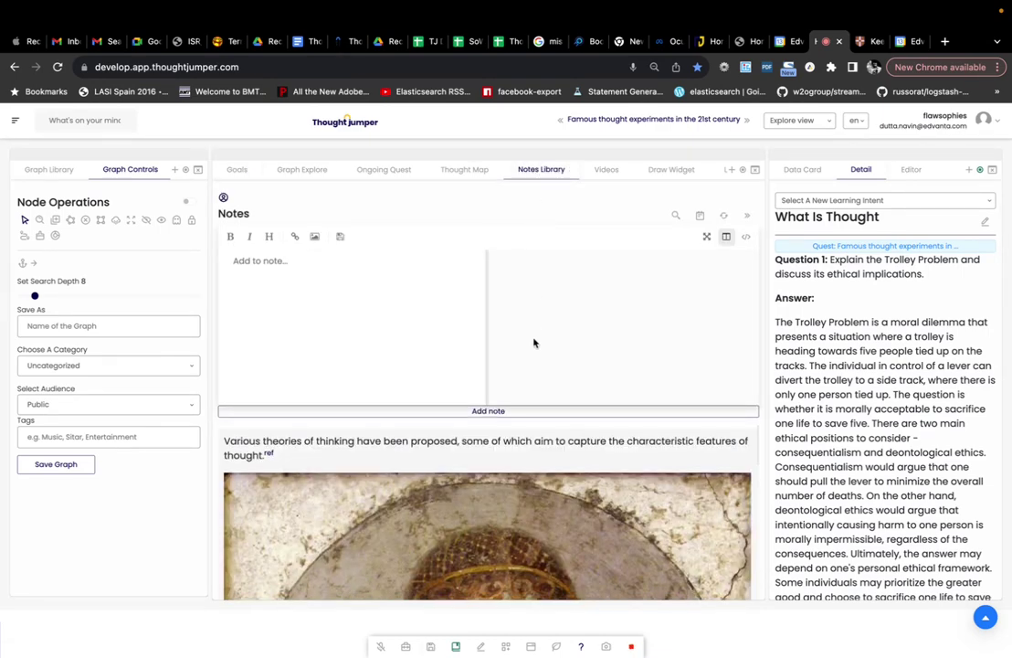
pyautogui.scroll(-10, 409, 400)
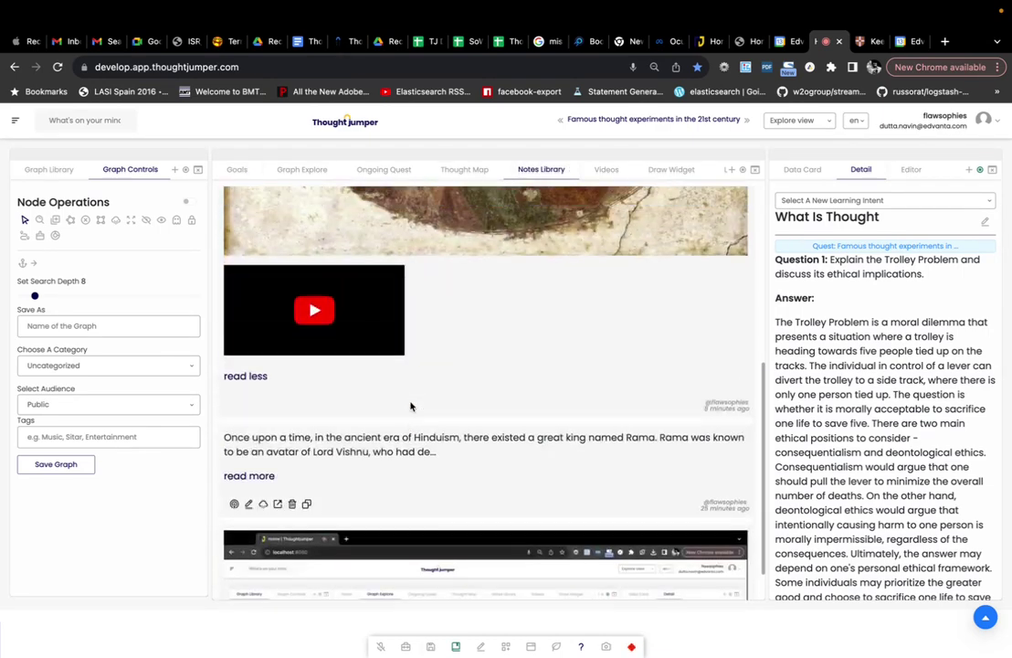
pyautogui.moveTo(265, 418)
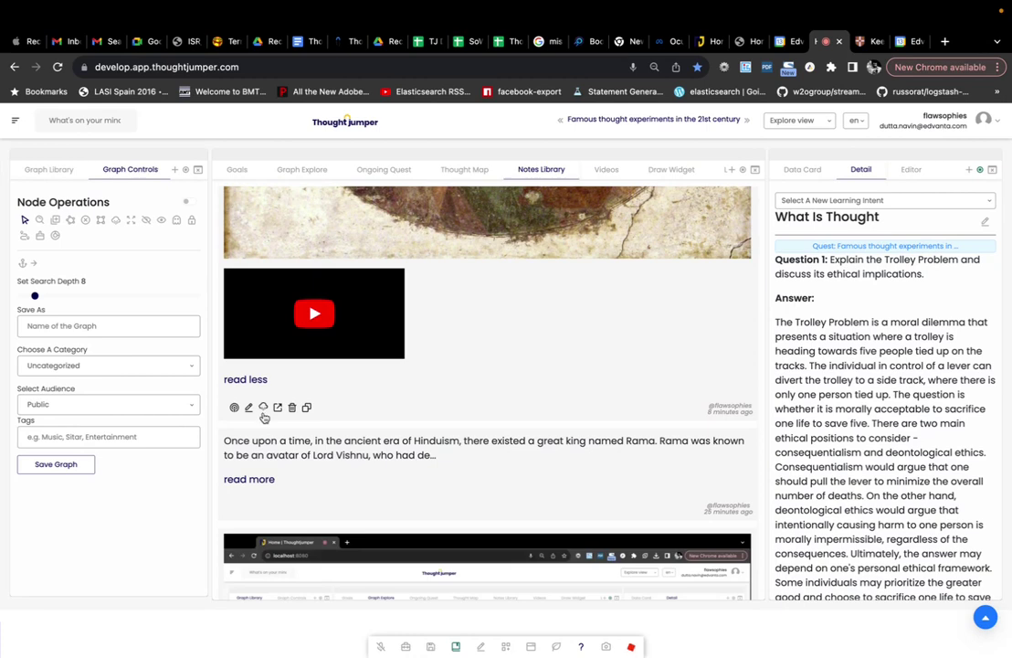
pyautogui.scroll(-1, 235, 404)
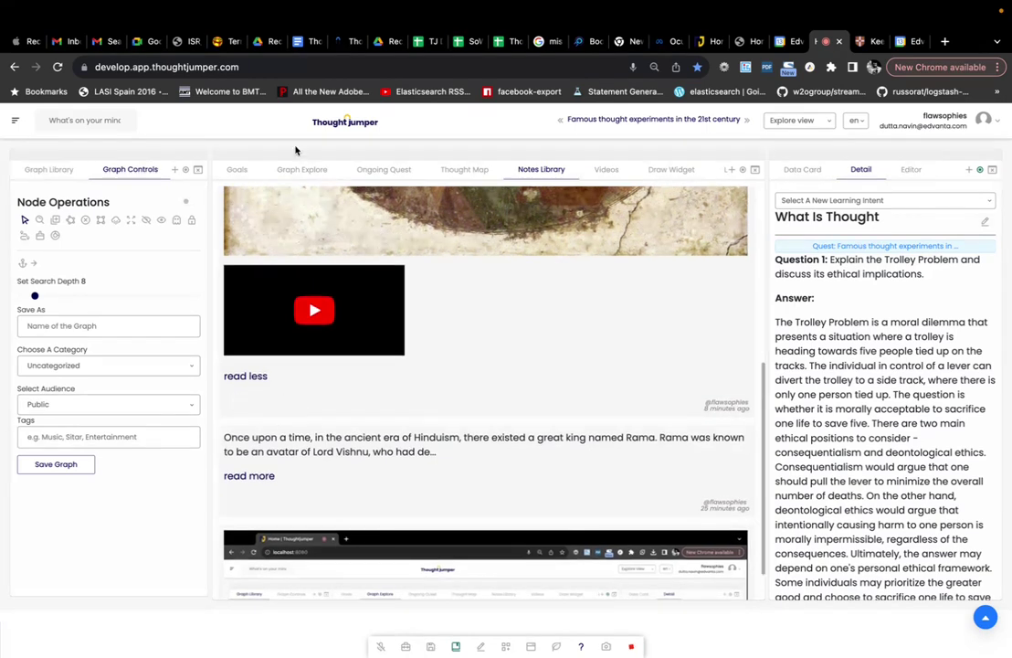
pyautogui.click(237, 169)
pyautogui.scroll(-15, 567, 440)
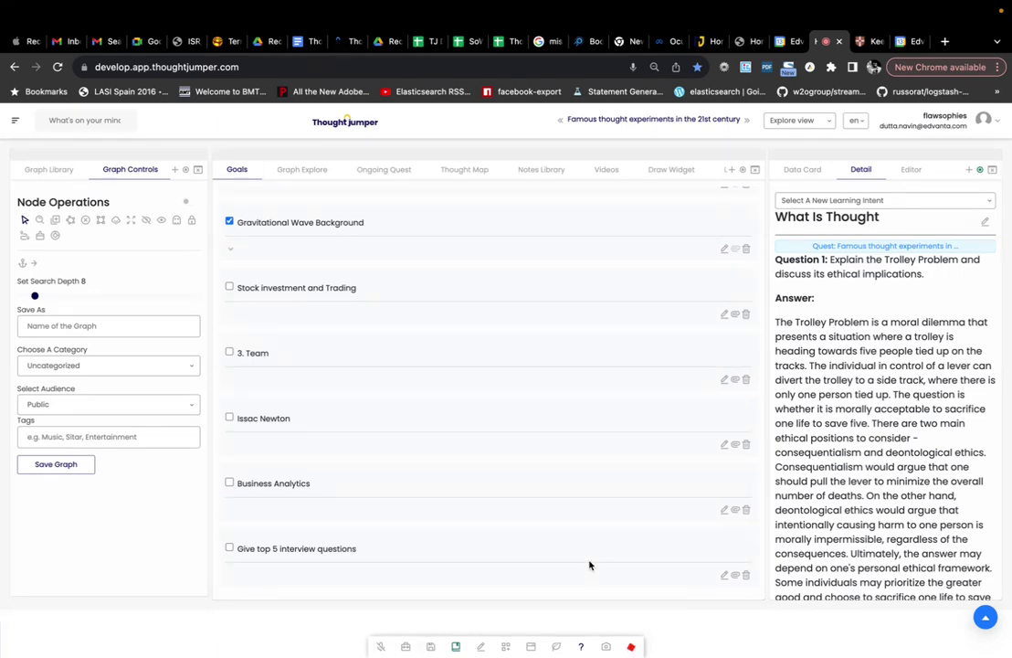
pyautogui.scroll(10, 589, 564)
pyautogui.click(310, 170)
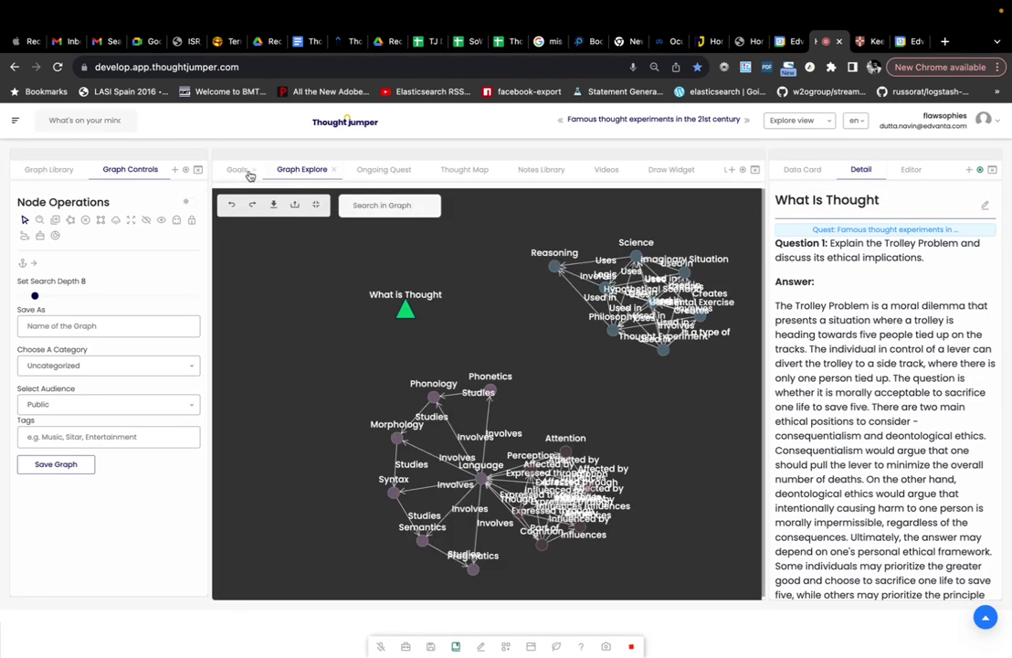
# - Attach the note beginning "Once upon a time, in the ancient era of Hinduism" to the goal "Give top 5 interview questions" and review the goal
pyautogui.click(247, 173)
pyautogui.scroll(-15, 445, 424)
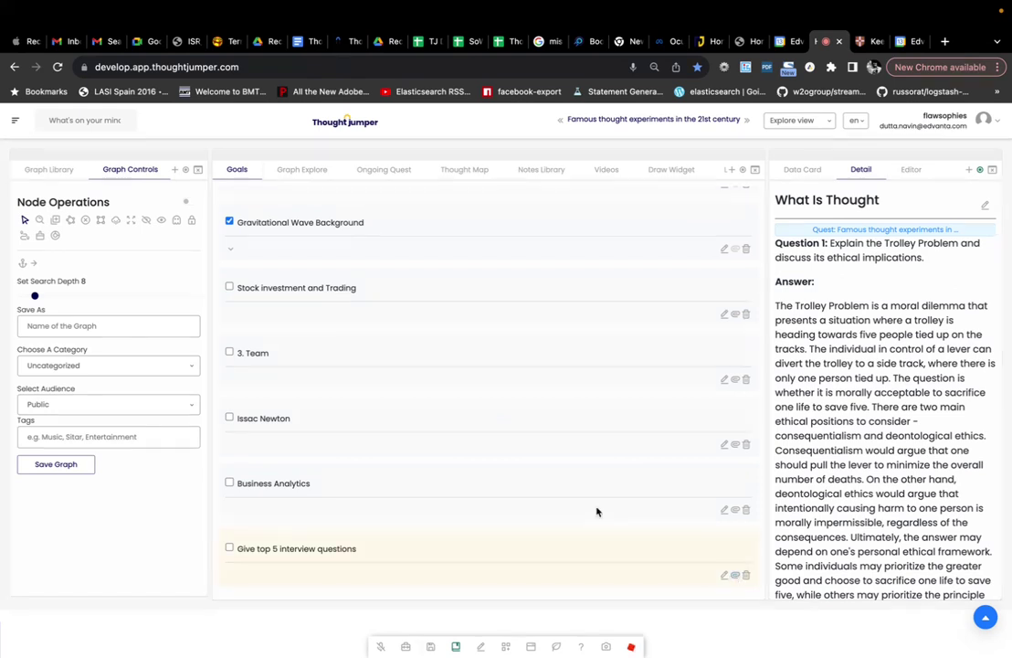
pyautogui.click(539, 170)
pyautogui.scroll(-15, 292, 374)
pyautogui.scroll(1, 293, 376)
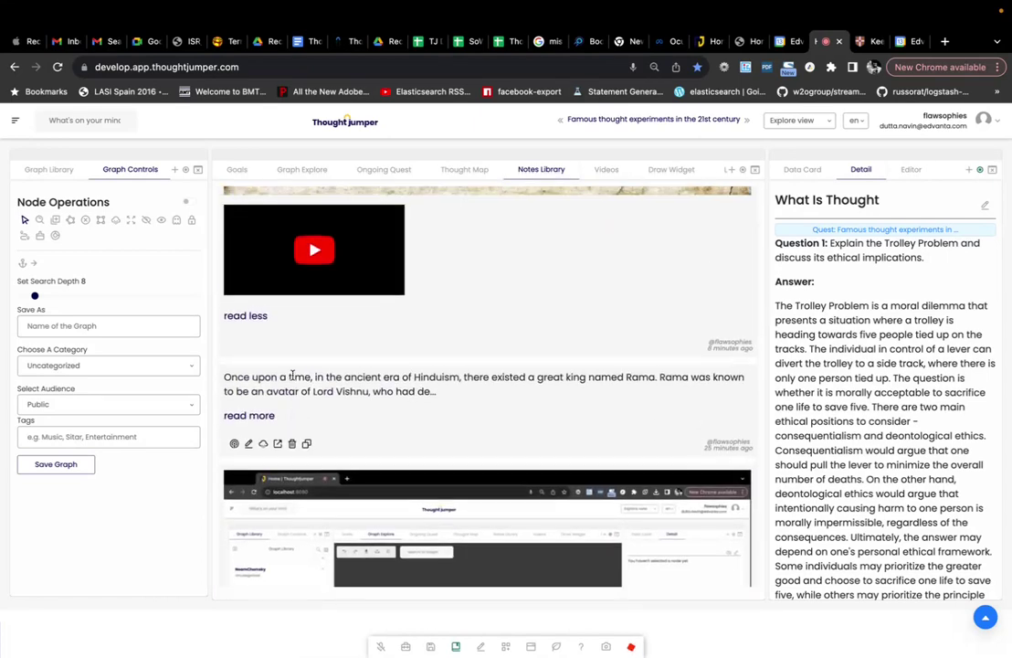
pyautogui.click(235, 444)
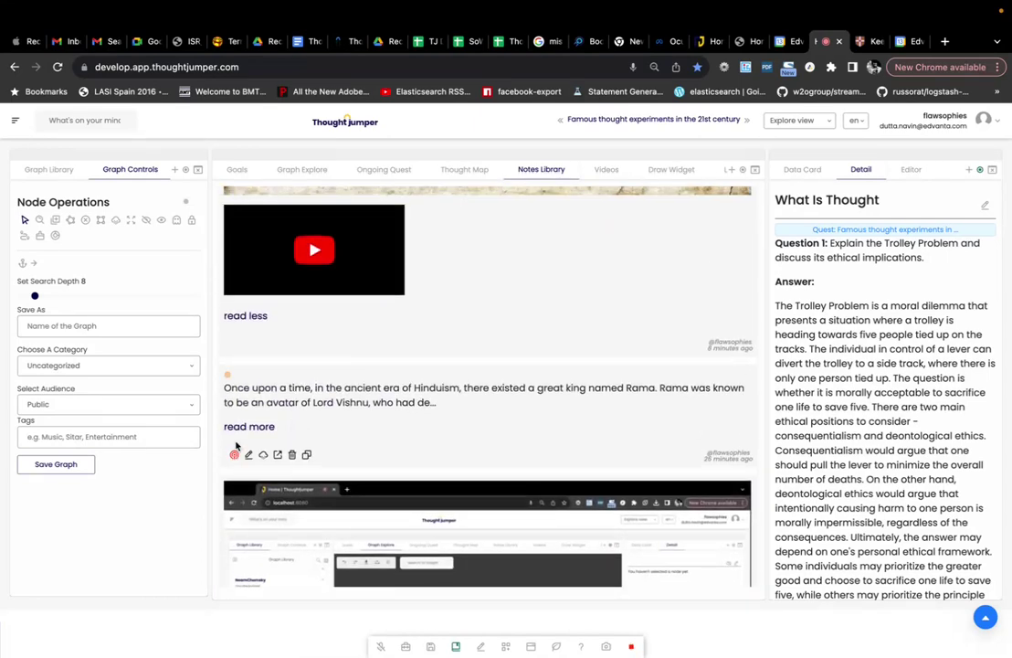
pyautogui.click(236, 169)
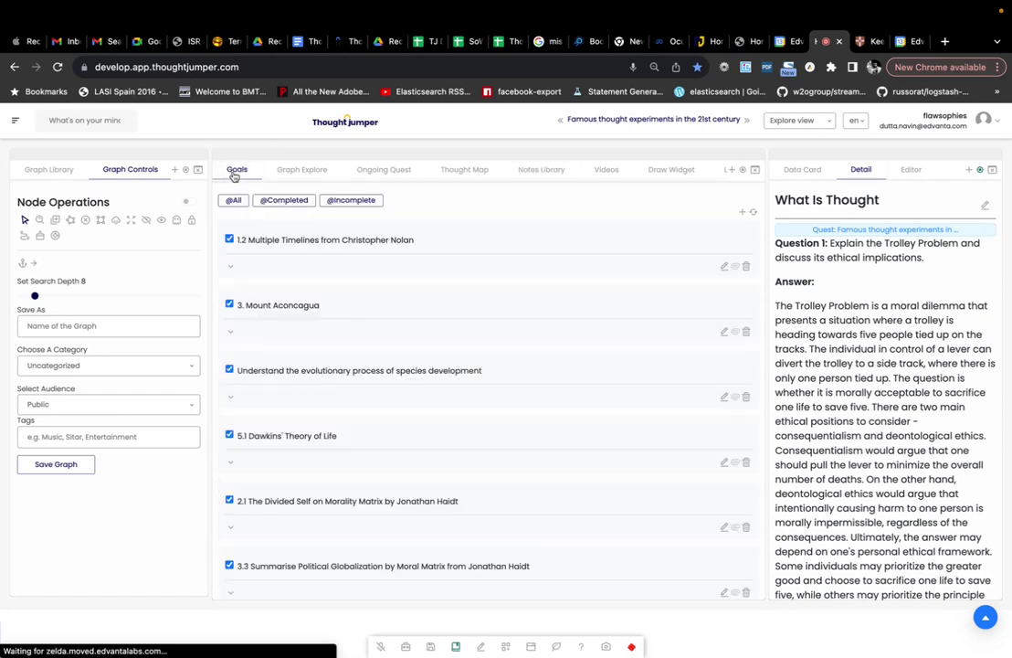
pyautogui.scroll(-10, 486, 349)
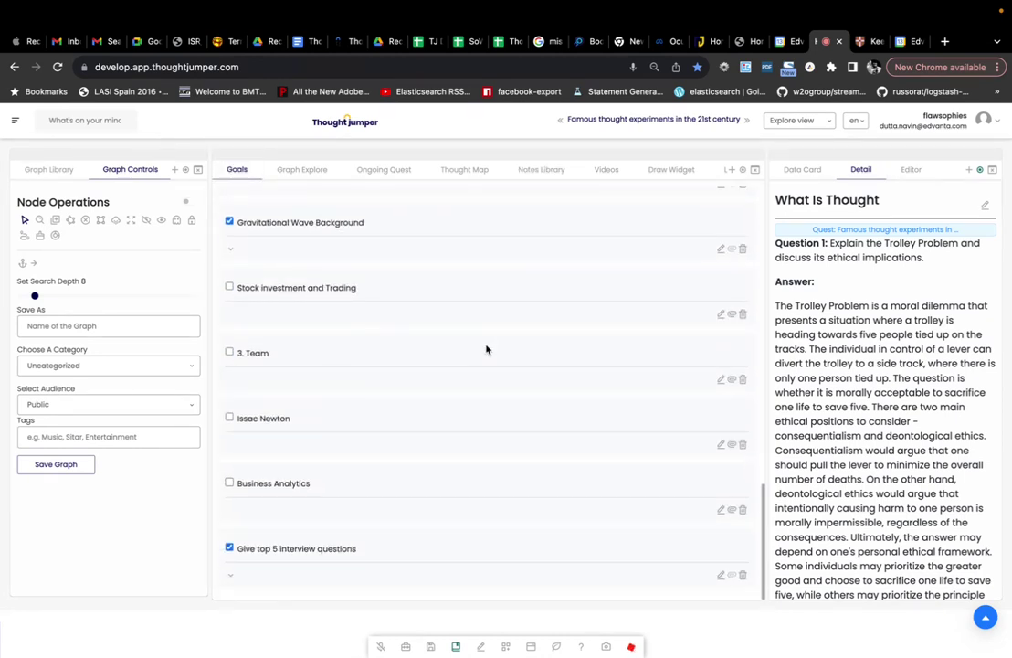